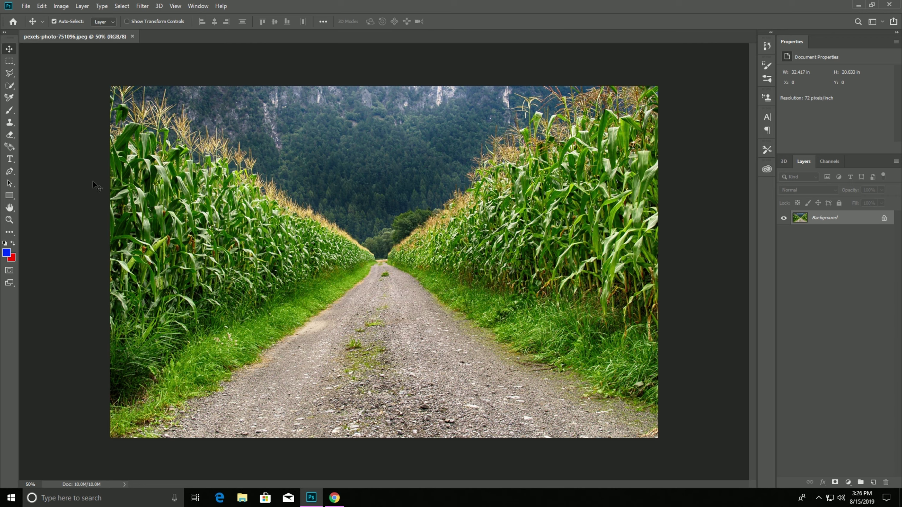
Crop the cornfield road photo to 1920 × 1080 px at 118.11 px/cm
key("c")
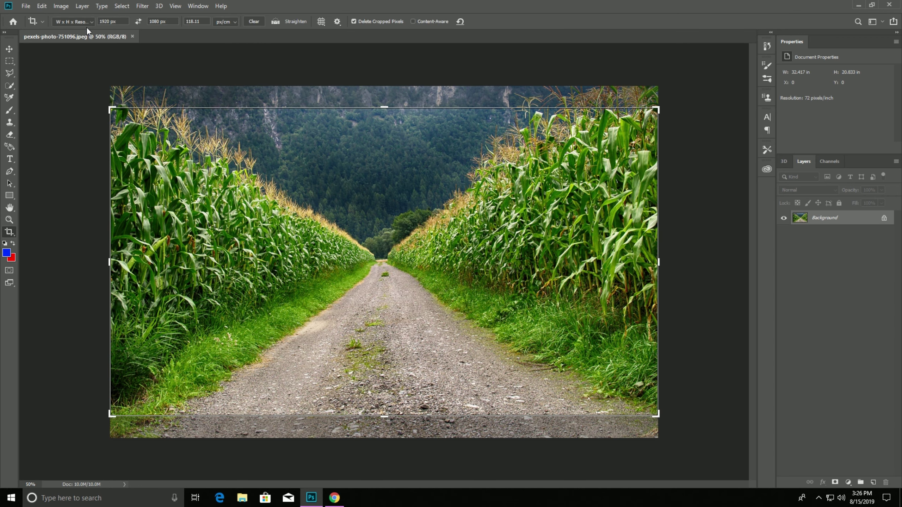
left_click(87, 22)
left_click(90, 34)
left_click(9, 49)
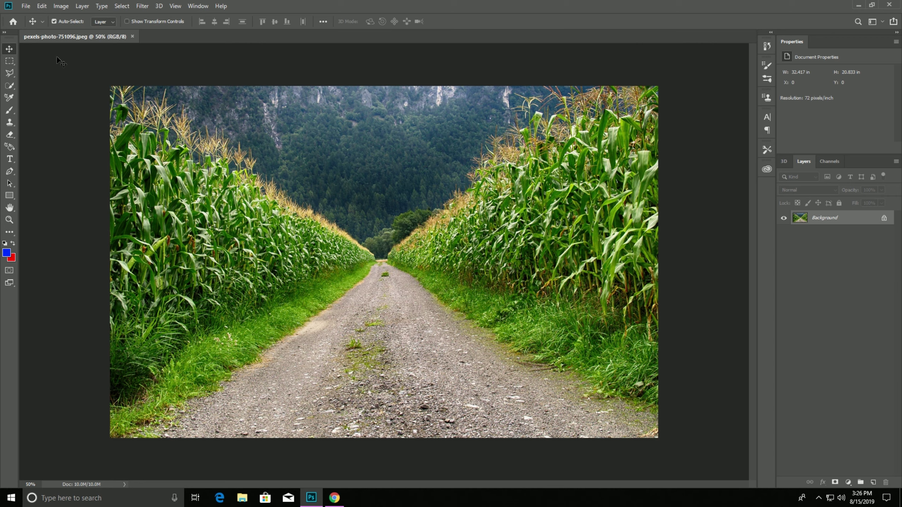
key("c")
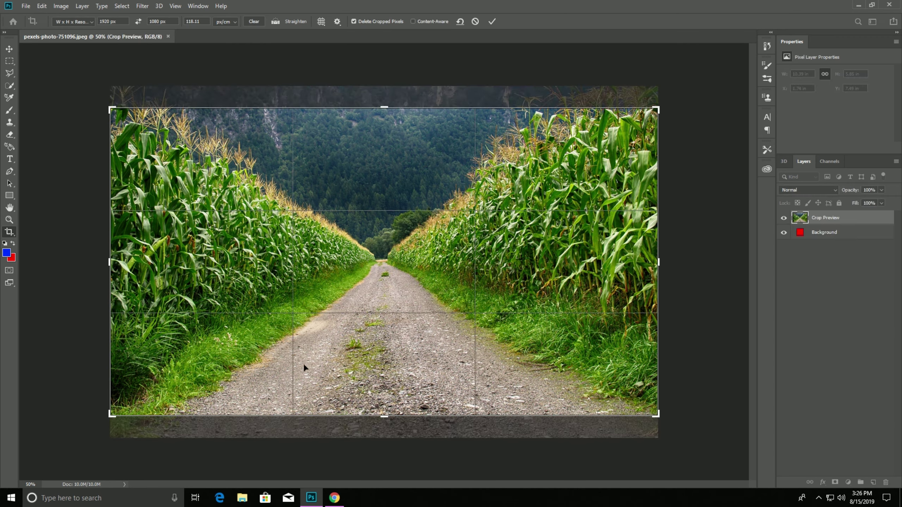
left_click(10, 49)
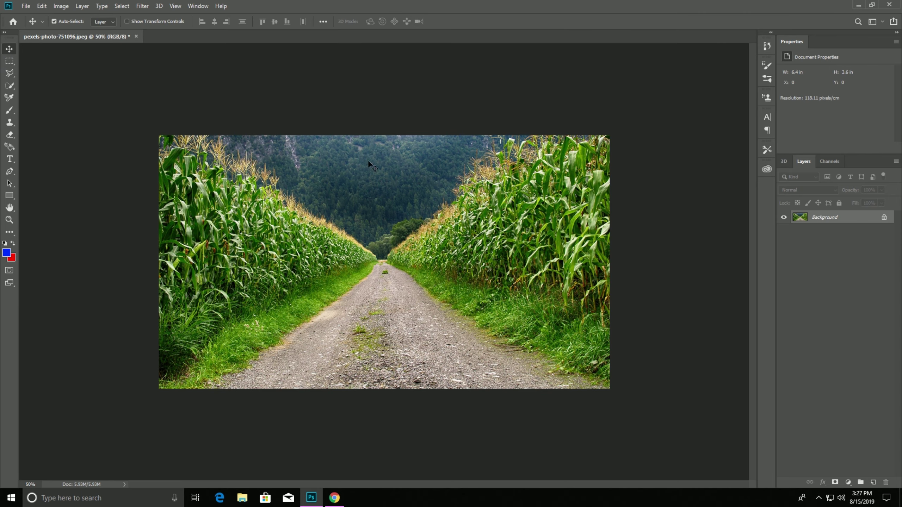
key("ctrl+plus")
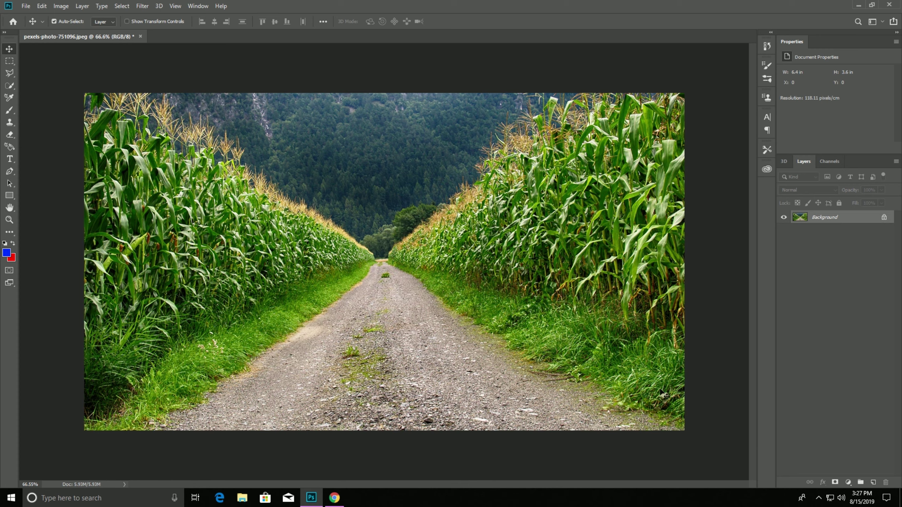
Add a Hue/Saturation adjustment layer with Saturation lowered to -25
left_click(848, 482)
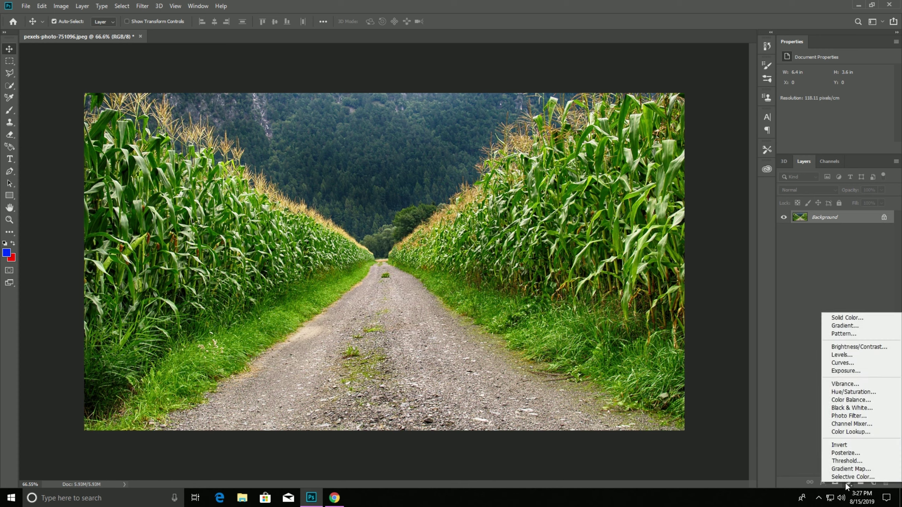
left_click(870, 391)
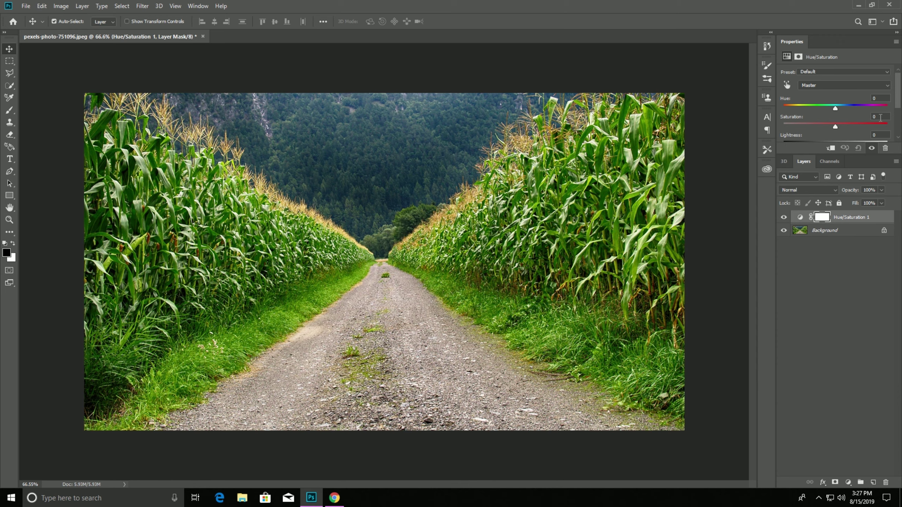
type("25")
left_click(853, 344)
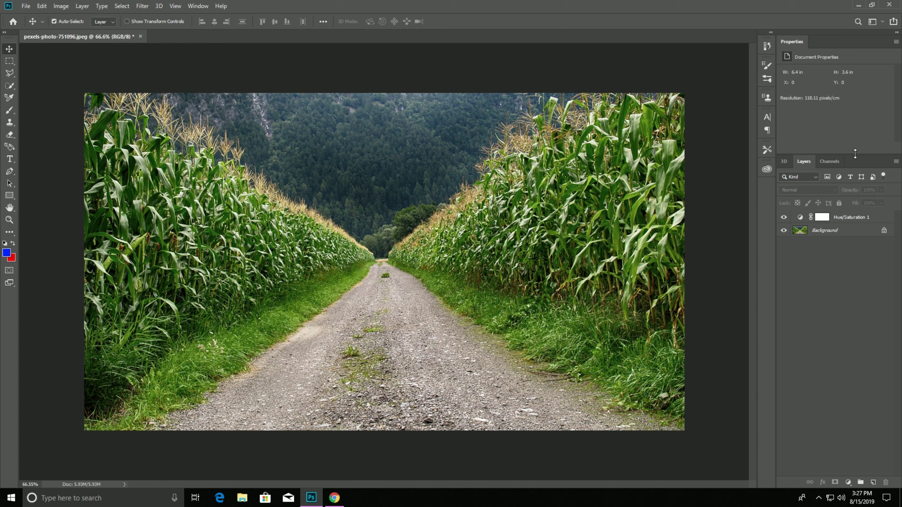
left_click(849, 482)
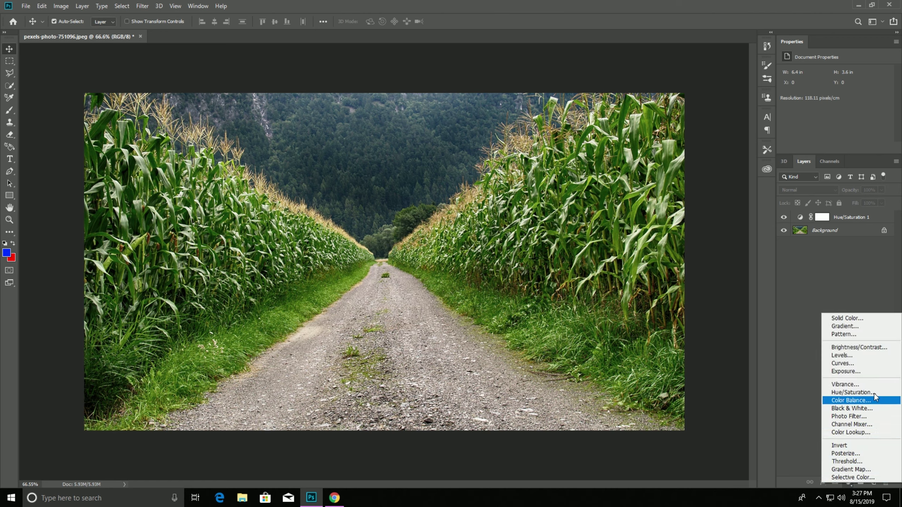
Add a Cooling Filter (82) Photo Filter adjustment layer at 90% opacity
left_click(867, 417)
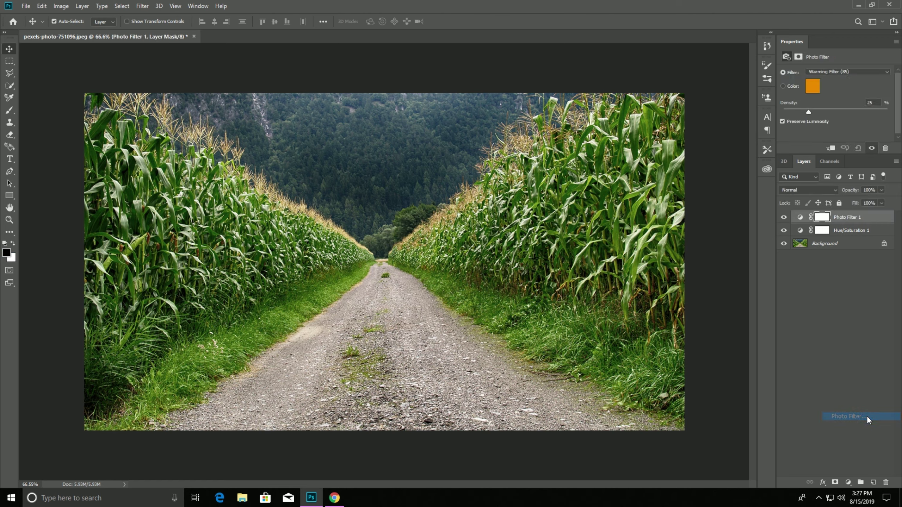
left_click(843, 73)
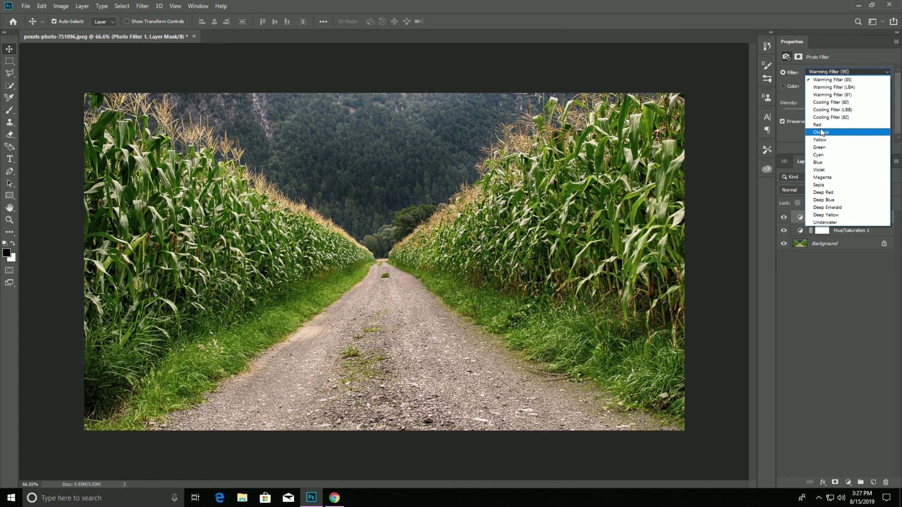
left_click(832, 117)
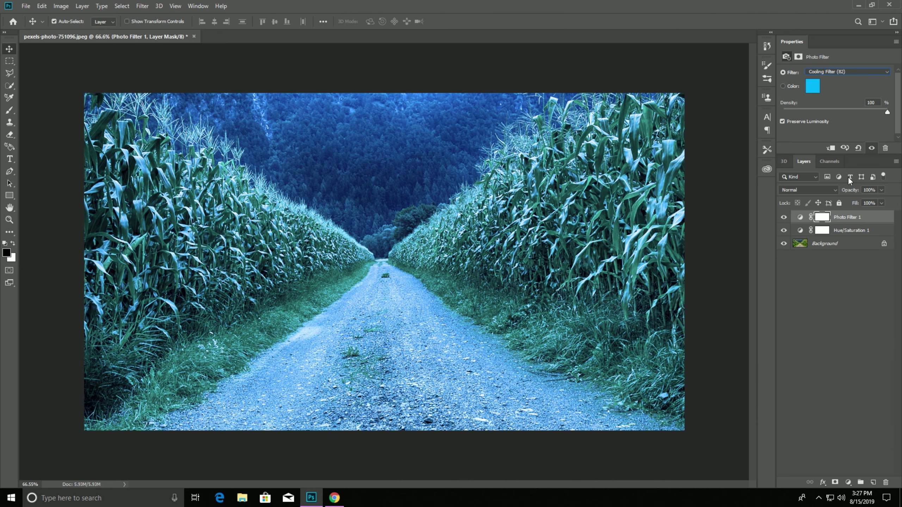
left_click(874, 189)
type("90")
left_click(848, 481)
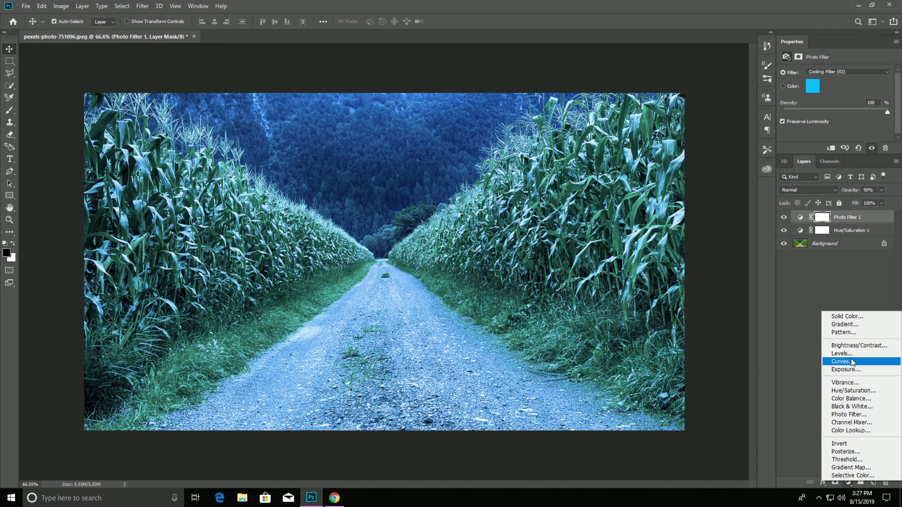
Add a black Solid Color fill layer at 70% opacity
left_click(856, 316)
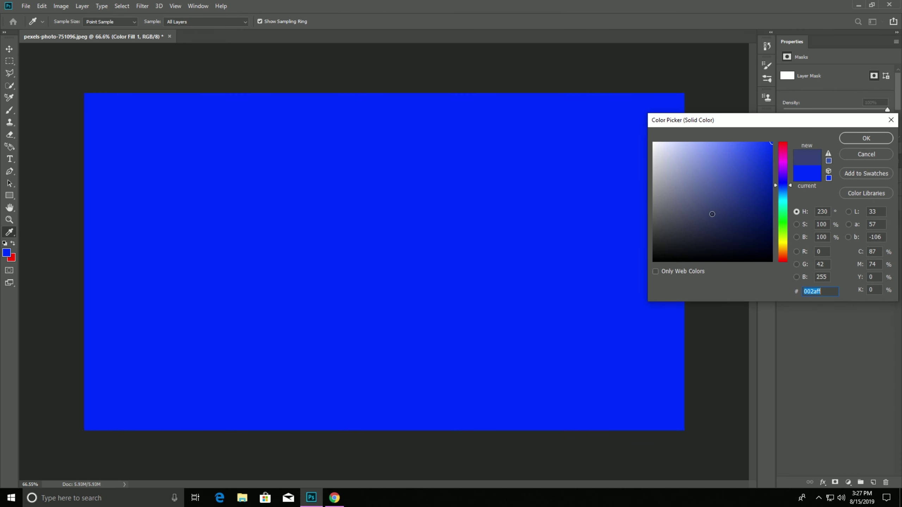
left_click_drag(714, 217, 617, 288)
left_click(865, 138)
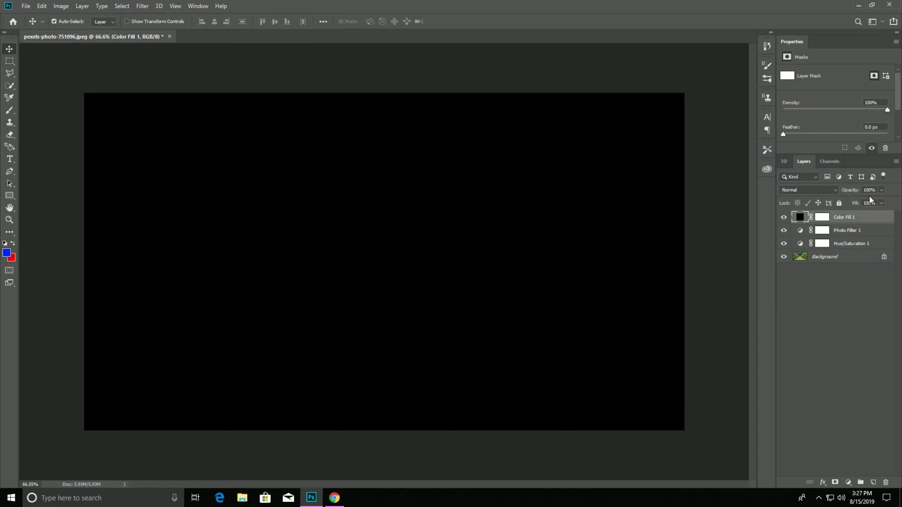
left_click(877, 190)
type("70")
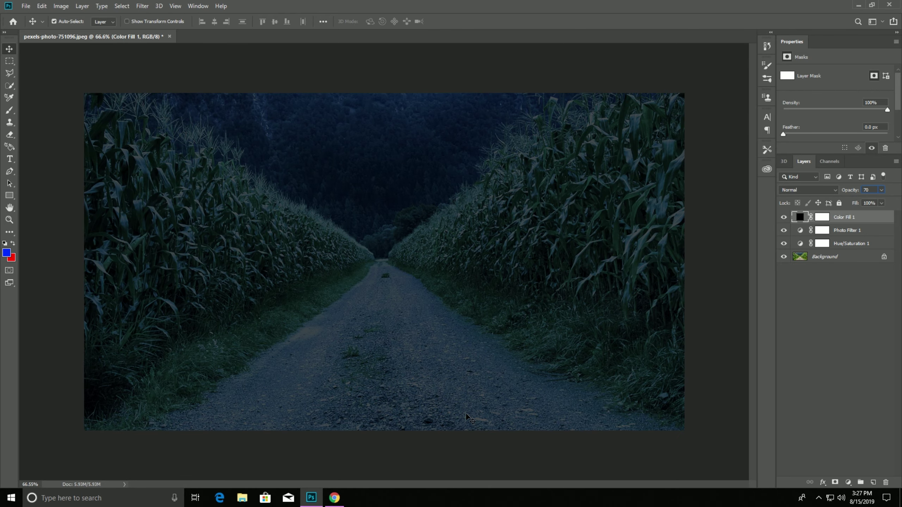
Set the foreground colour to white and the background colour to 000000
left_click(5, 253)
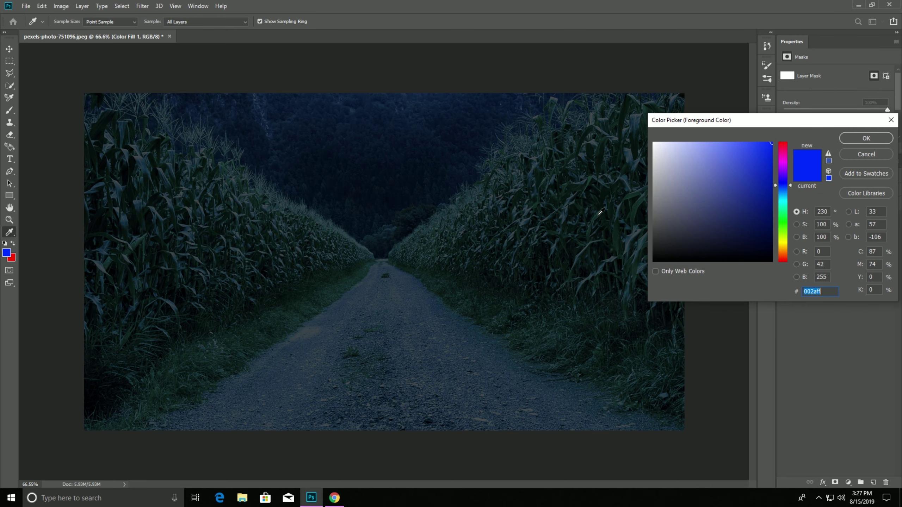
left_click_drag(688, 169, 632, 118)
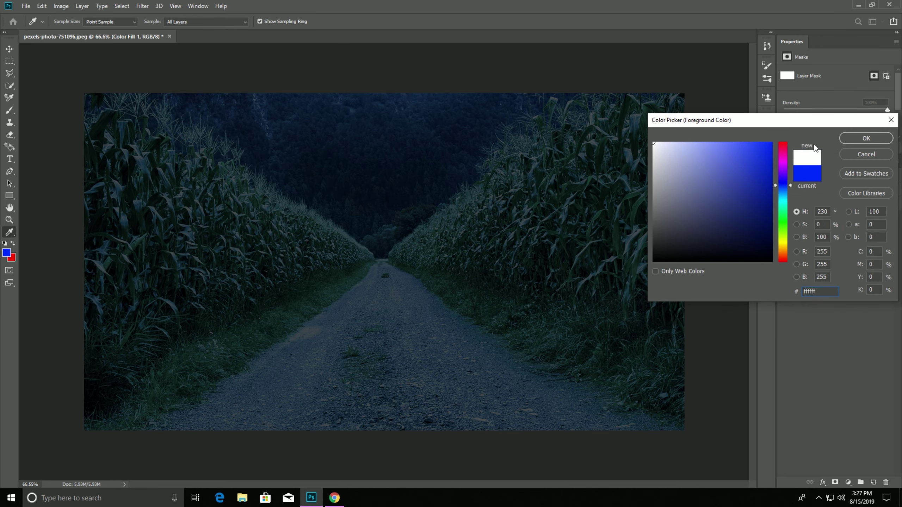
left_click(841, 140)
left_click(11, 257)
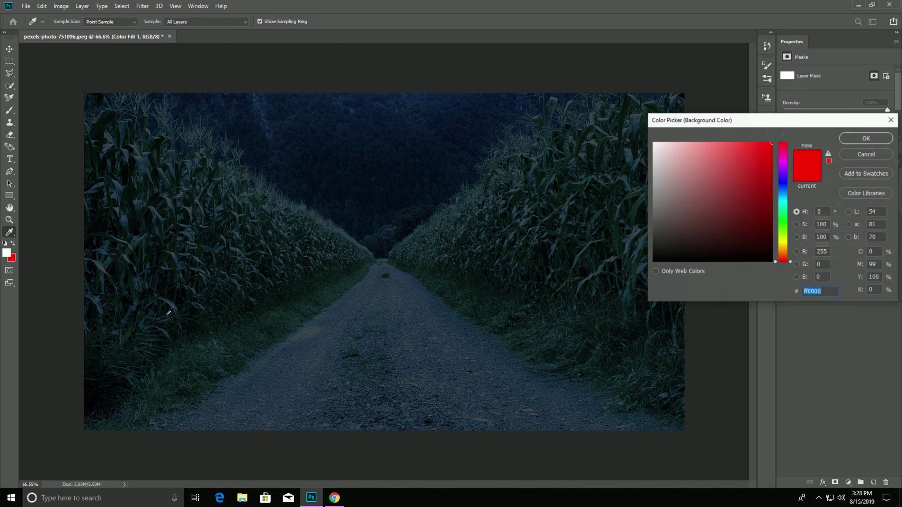
type("000000")
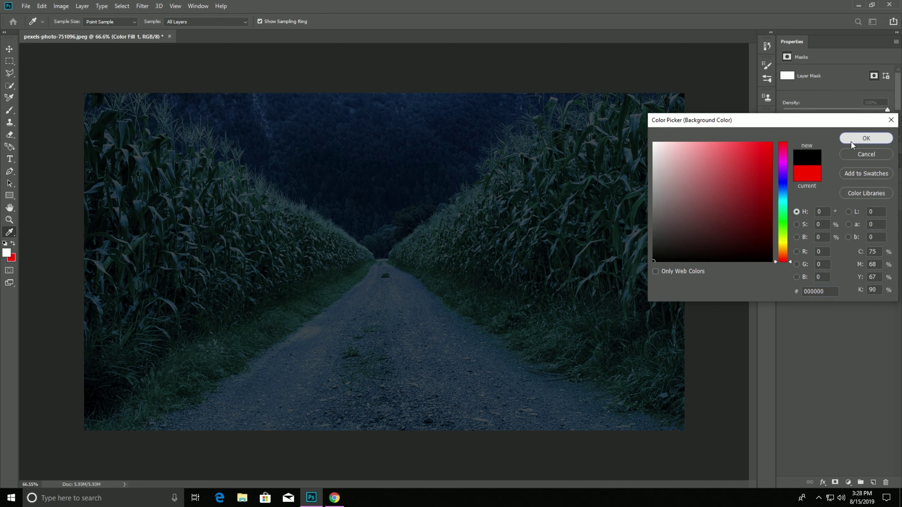
left_click(866, 138)
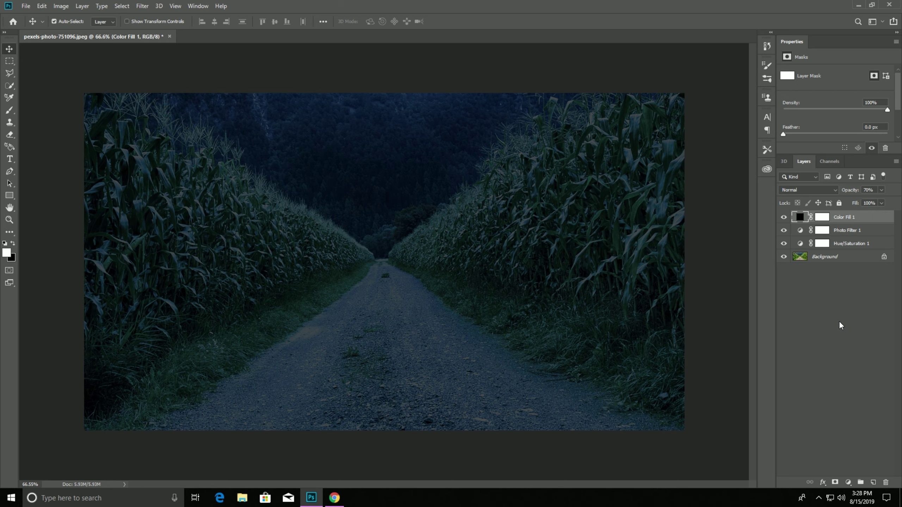
Discard a white gradient fill and swap colours so black is the foreground
left_click(847, 482)
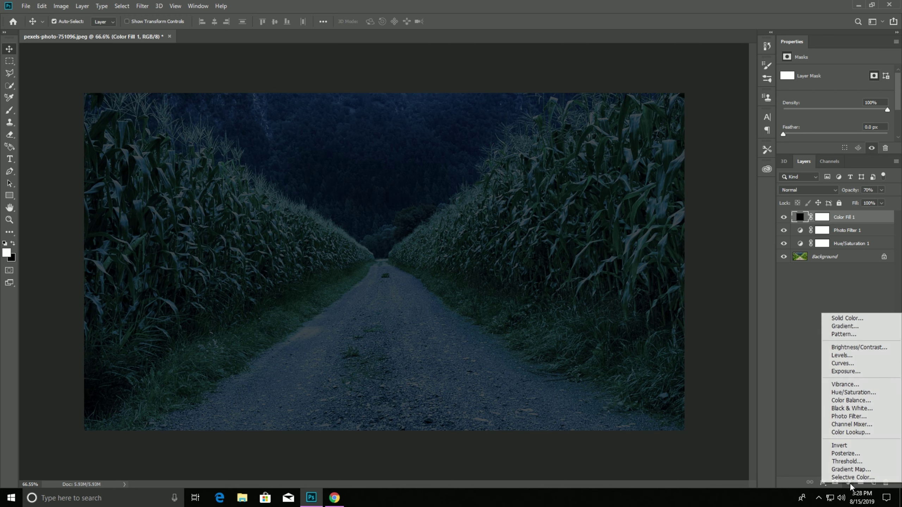
left_click(843, 327)
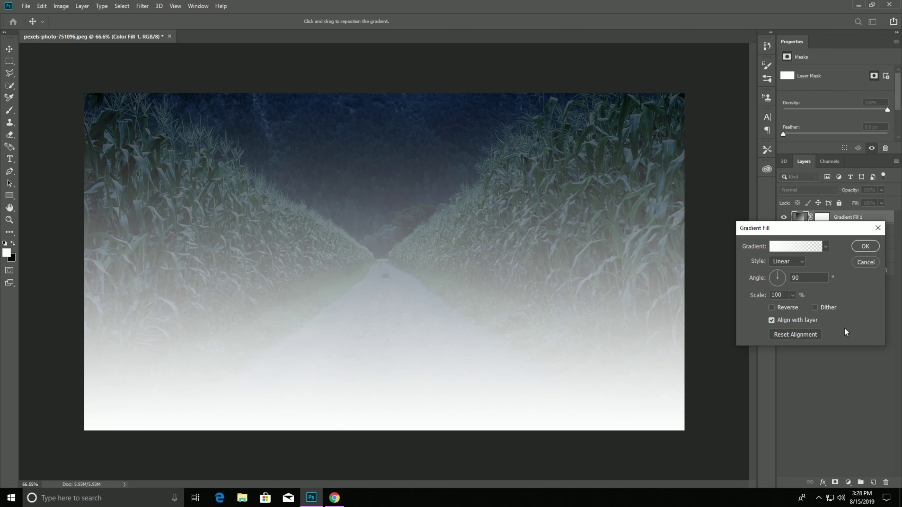
left_click(864, 261)
left_click(13, 244)
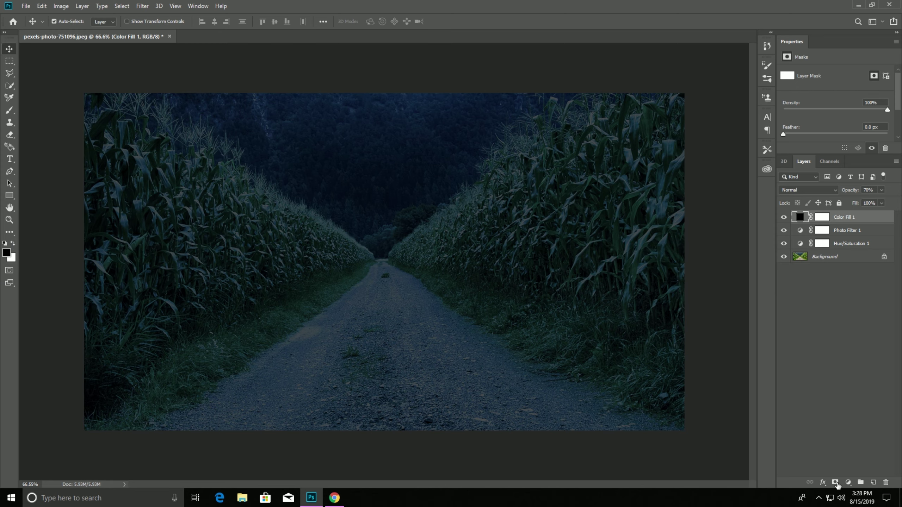
Add a reversed radial Gradient Fill layer with angle 0 and 300% scale
left_click(848, 483)
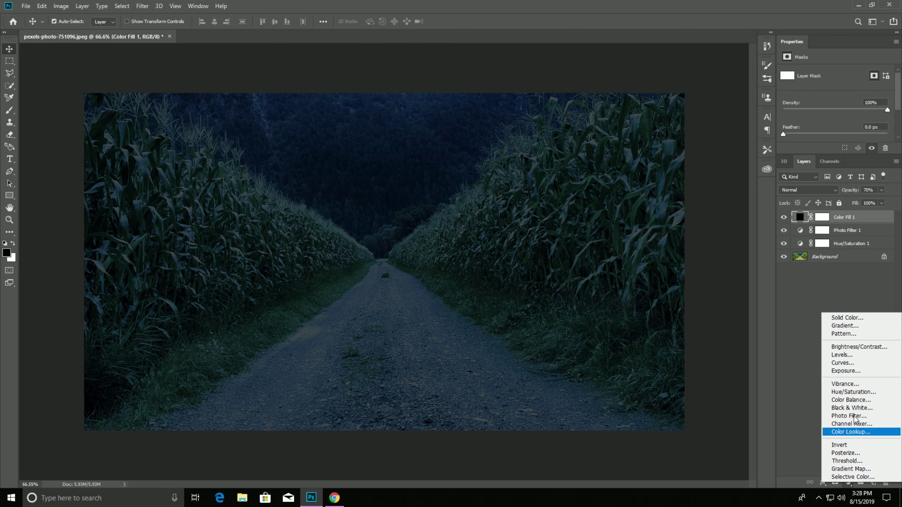
left_click(847, 327)
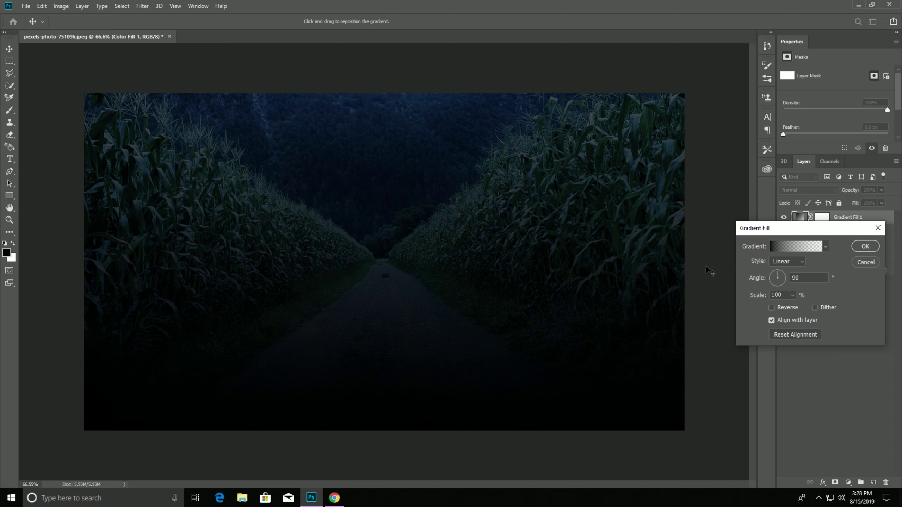
left_click(783, 262)
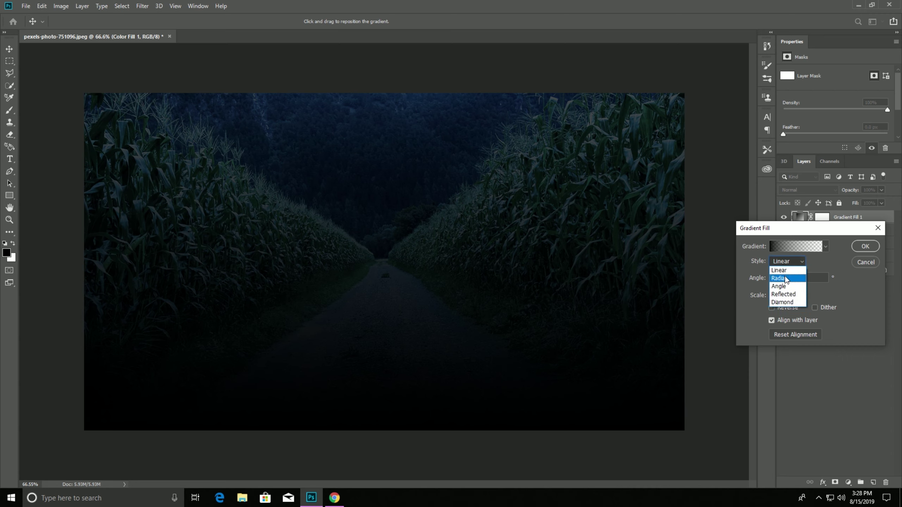
left_click(785, 278)
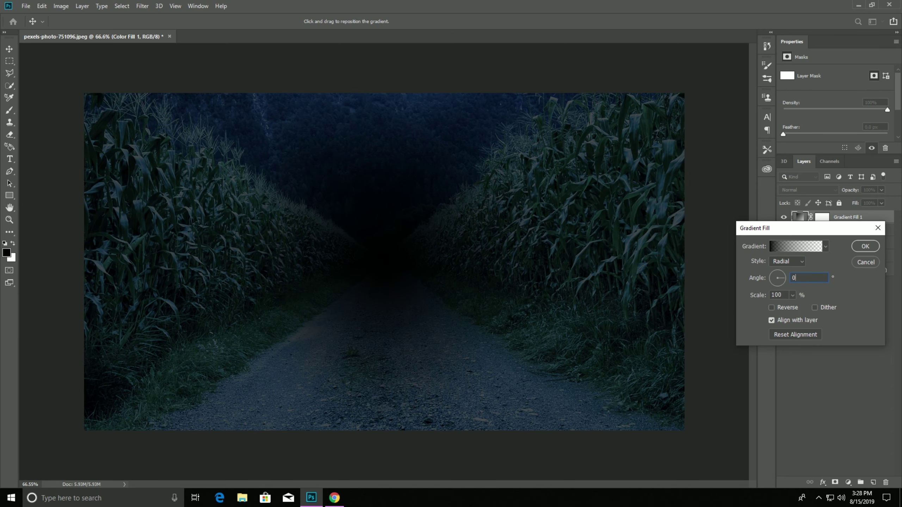
type("0")
key("Tab")
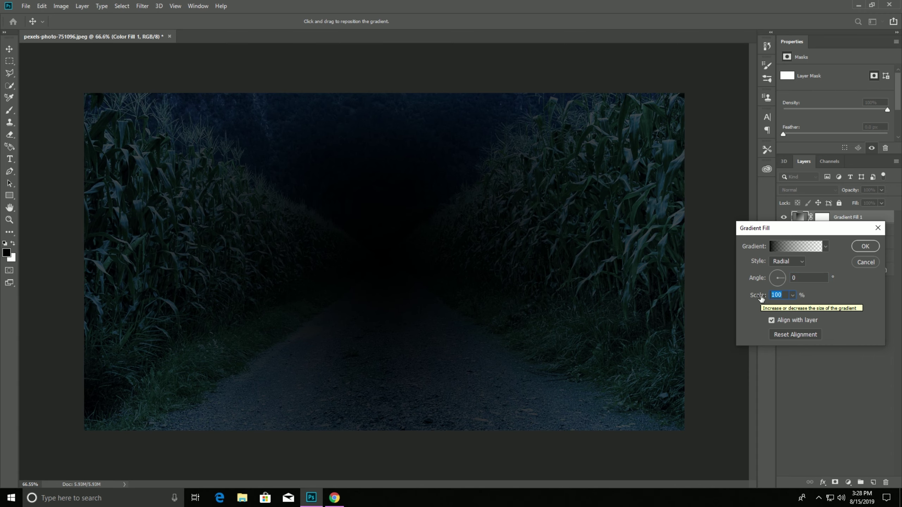
type("300")
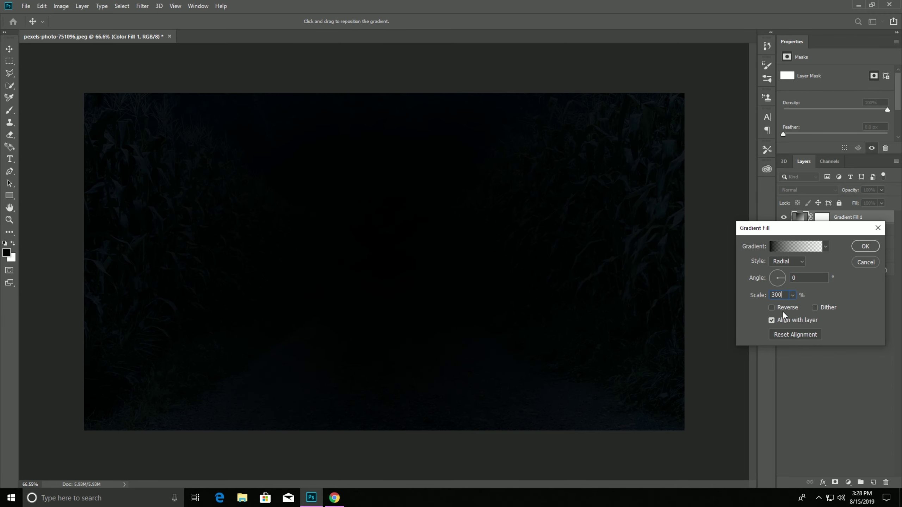
left_click(770, 308)
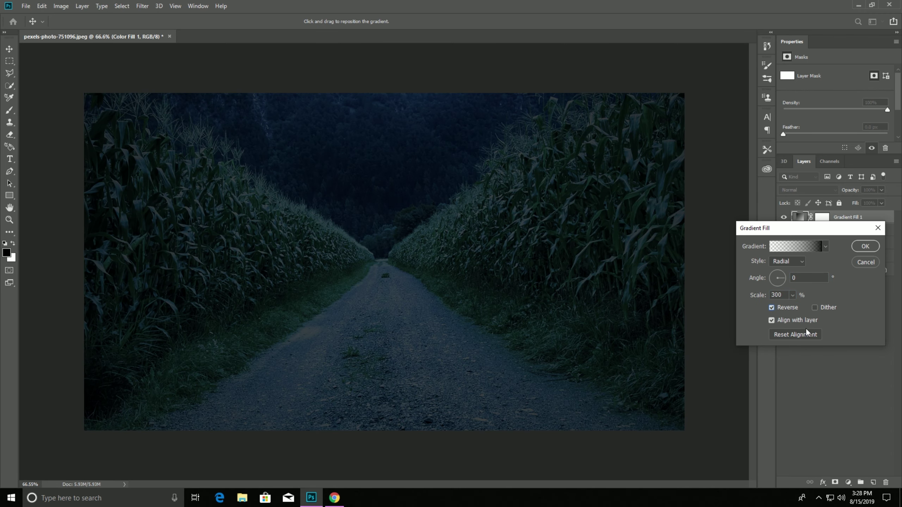
left_click(864, 245)
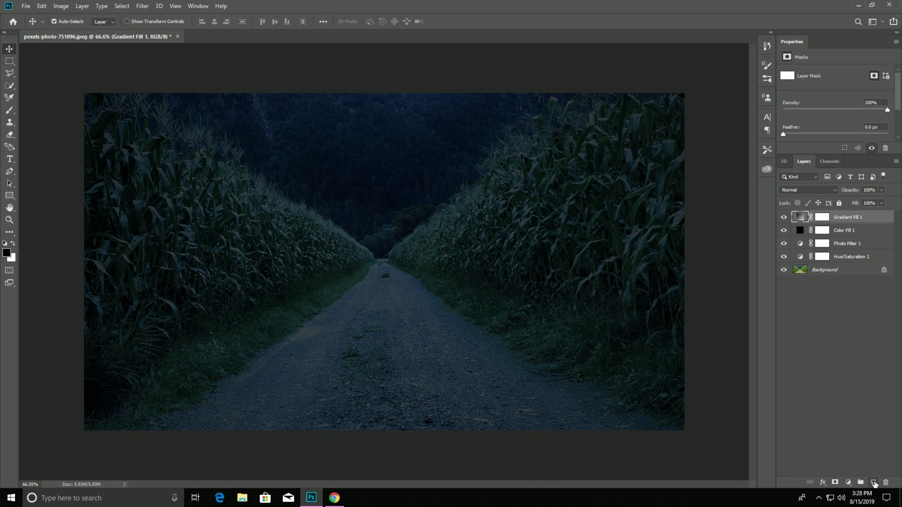
Add empty Layer 1 on top and set the Brush size to 4 px
left_click(873, 482)
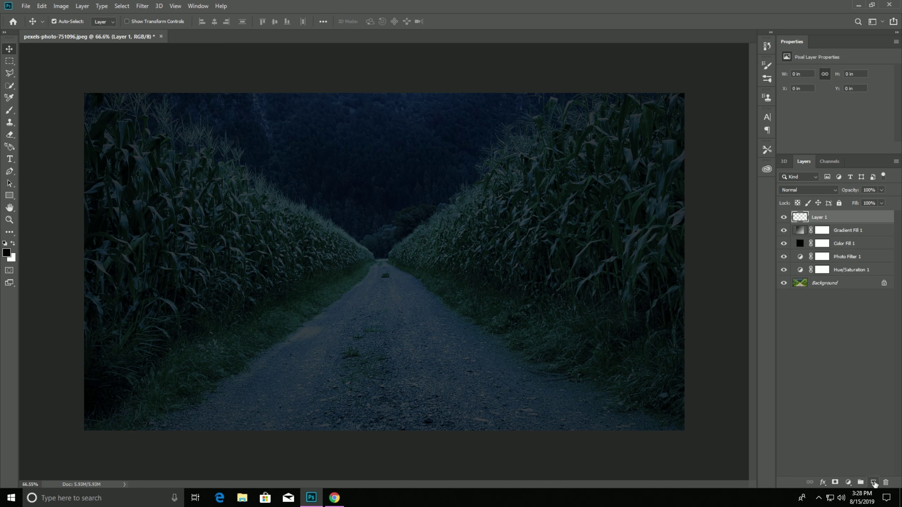
left_click(9, 110)
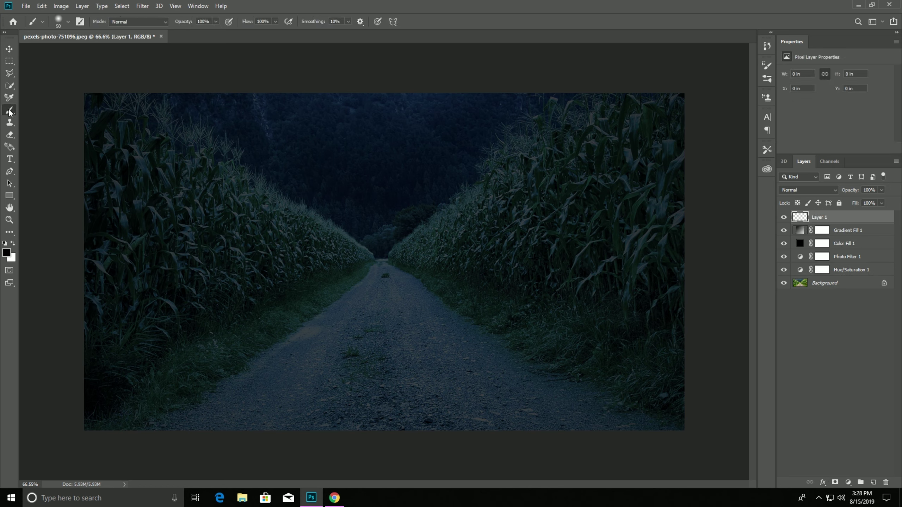
left_click(68, 22)
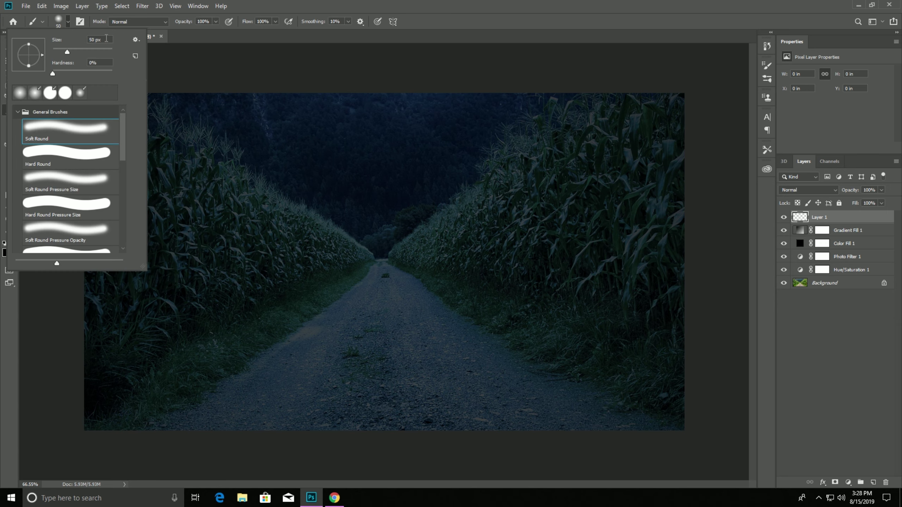
type("4")
key("Tab")
key("Return")
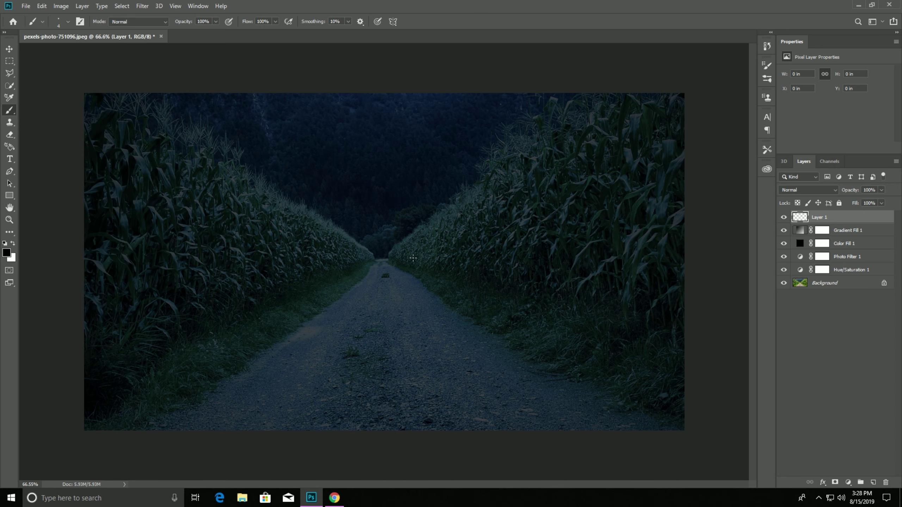
left_click(9, 172)
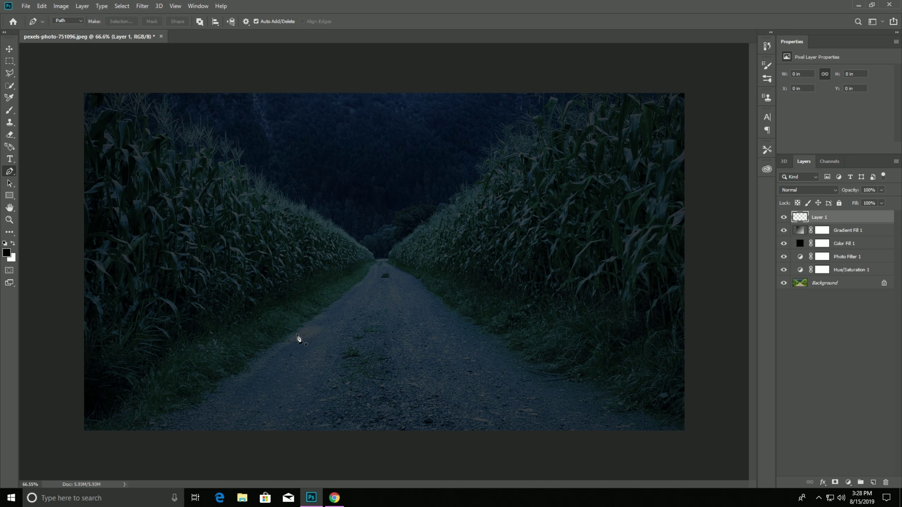
Place four gate path anchors: bottom-left, top-left, top-right, bottom-right
left_click(298, 334)
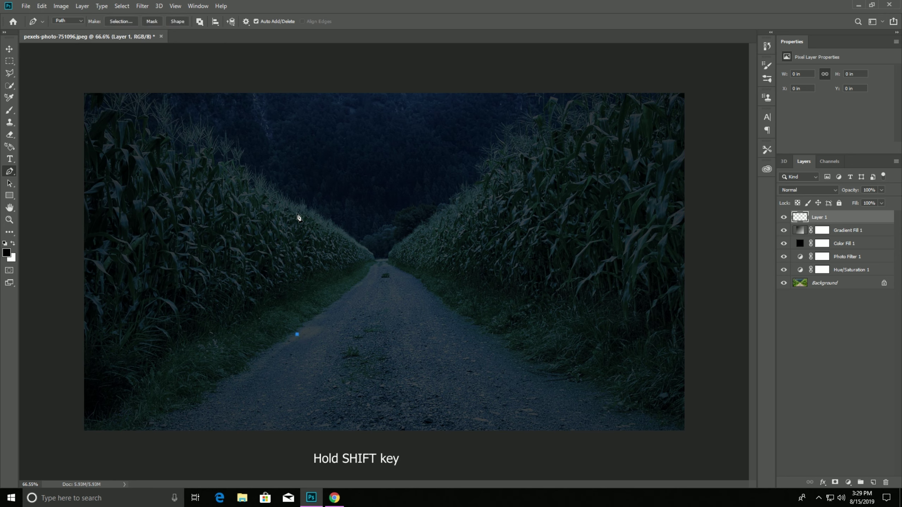
left_click(297, 212, "shift")
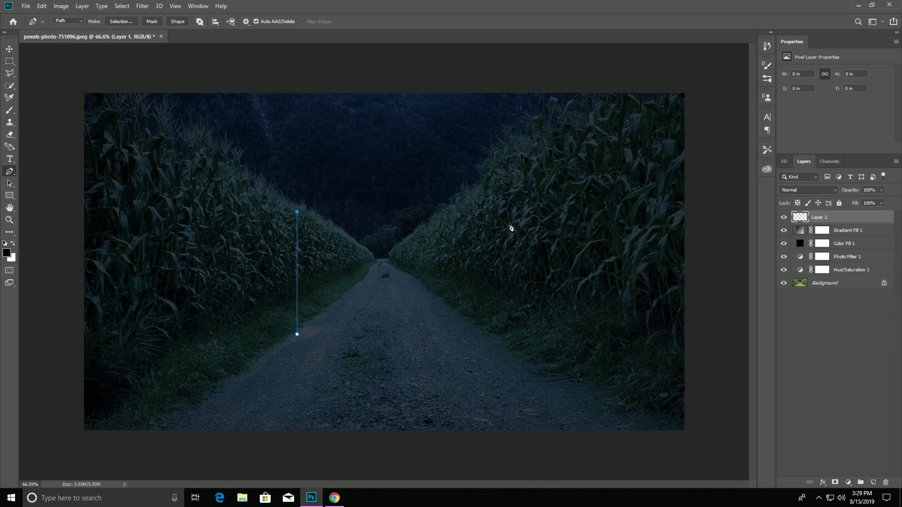
left_click(510, 227, "shift")
left_click(511, 339, "shift")
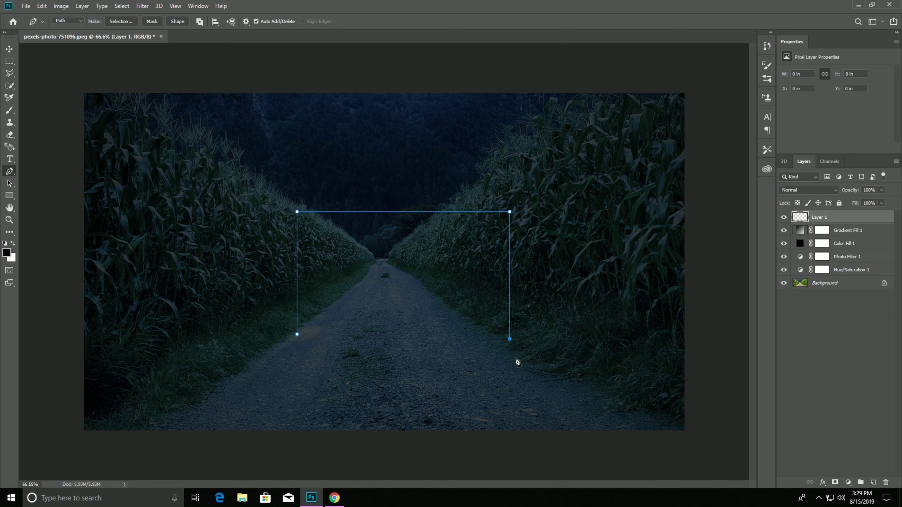
Re-place the gate's right-side anchors, undoing and redoing misplaced points
key("ctrl+z")
key("ctrl+z")
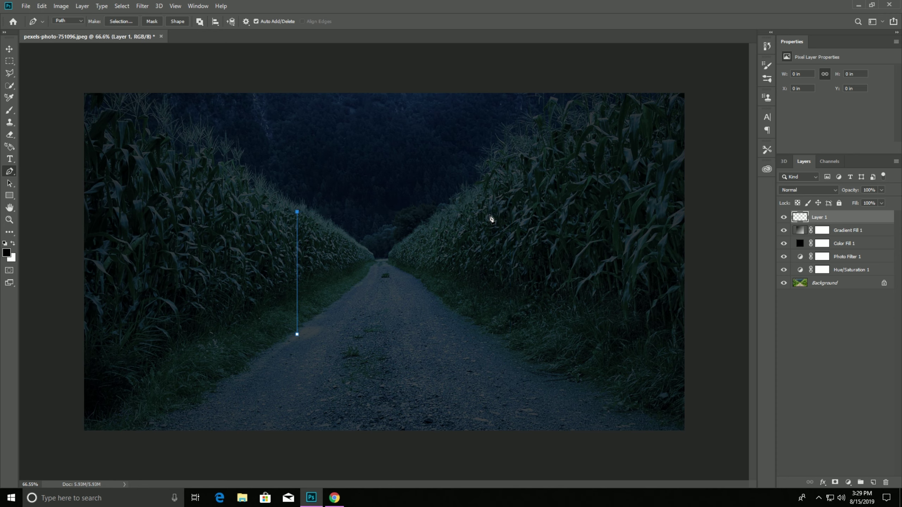
left_click(491, 213, "shift")
left_click(502, 342, "shift")
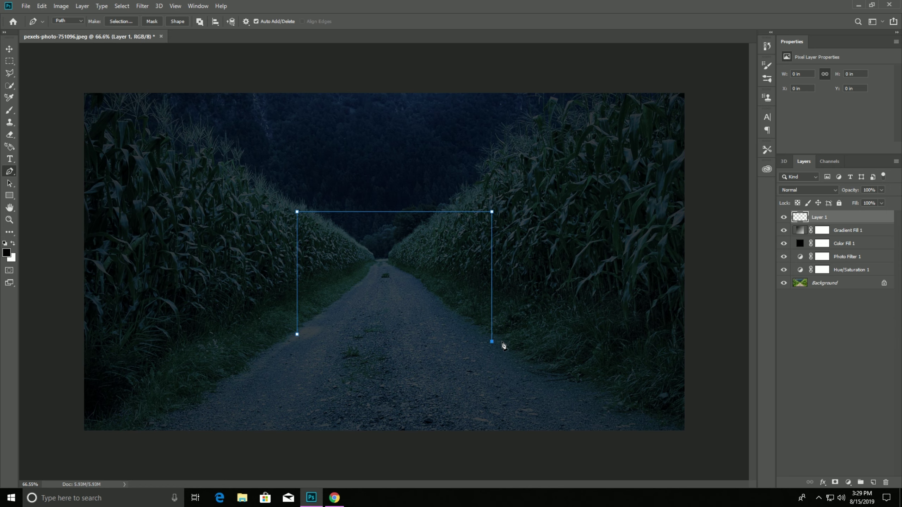
key("ctrl+z")
key("ctrl+z")
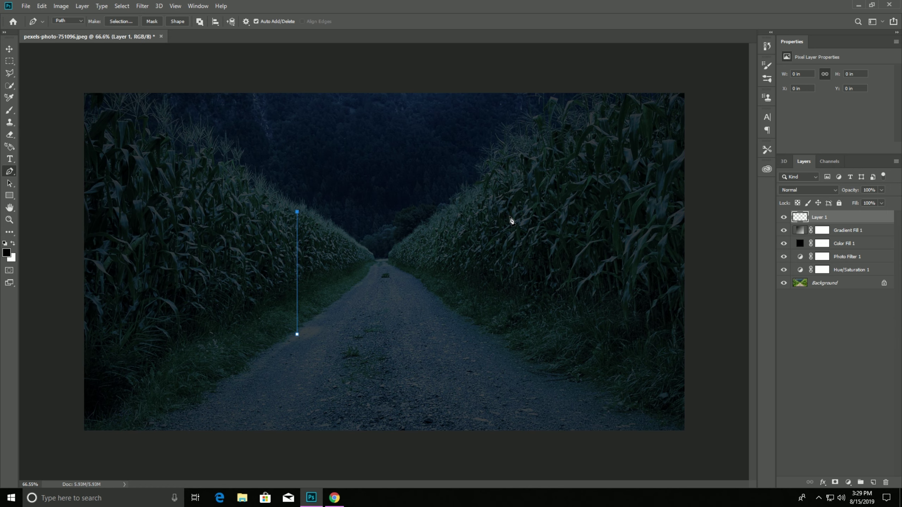
left_click(511, 220, "shift")
left_click(519, 350, "shift")
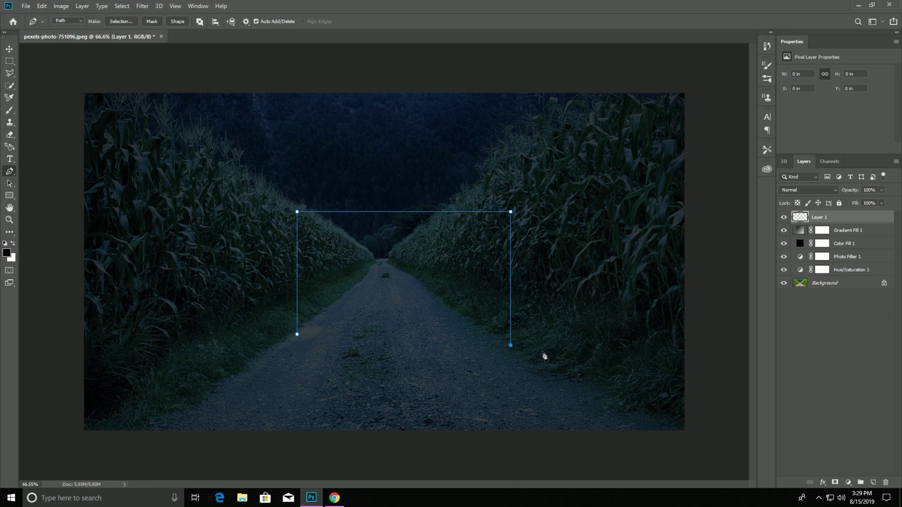
key("ctrl+z")
key("ctrl+shift+z")
key("ctrl+z")
Stroke the gate path with the brush, then delete the path
key("ctrl+shift+z")
right_click(369, 229)
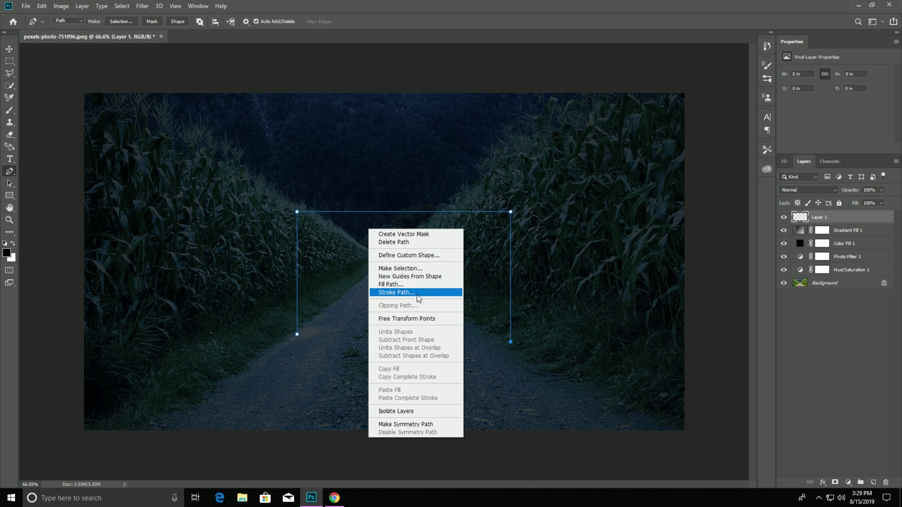
left_click(433, 296)
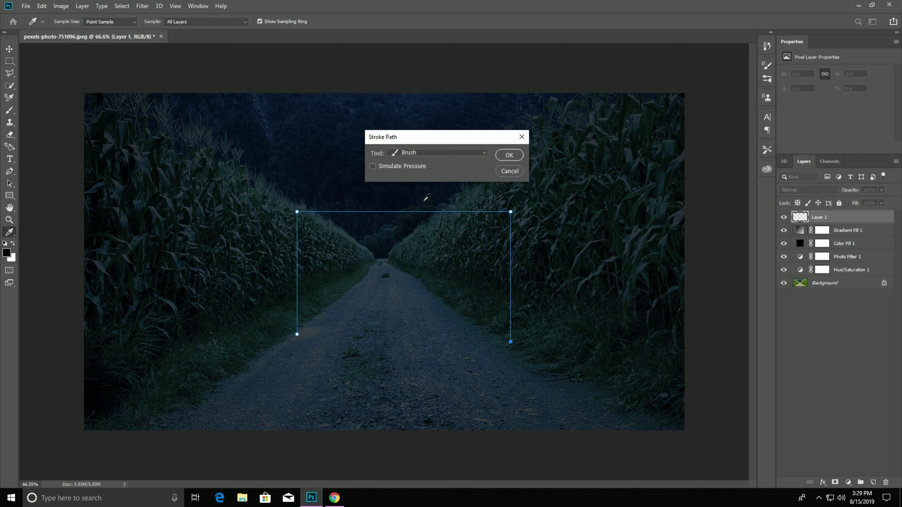
left_click(454, 153)
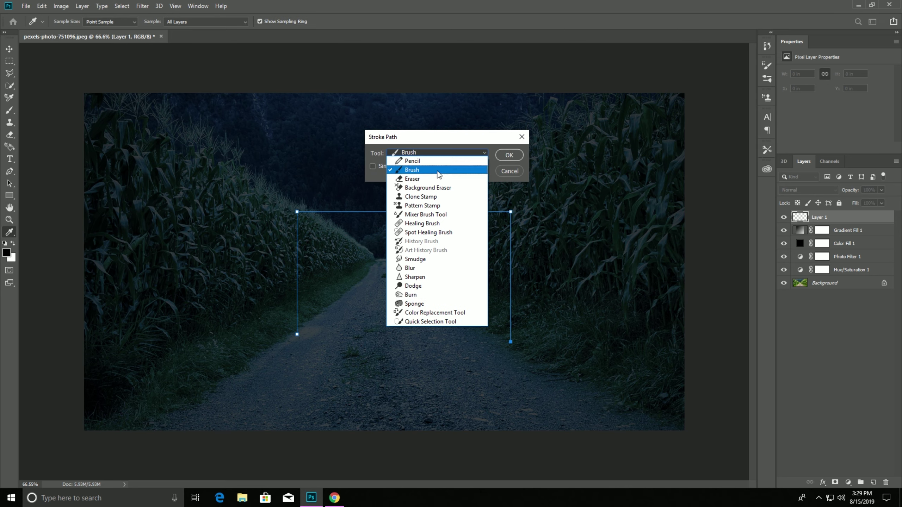
left_click(447, 172)
left_click(507, 155)
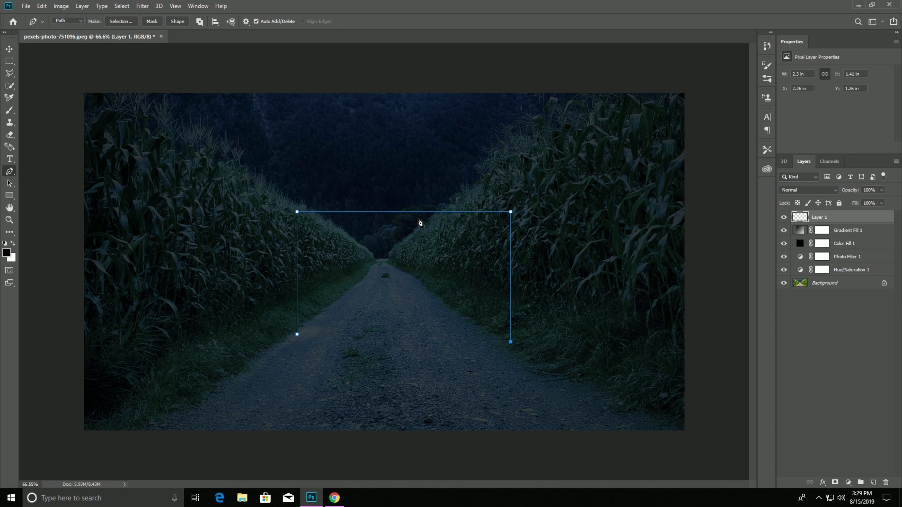
right_click(419, 219)
left_click(448, 232)
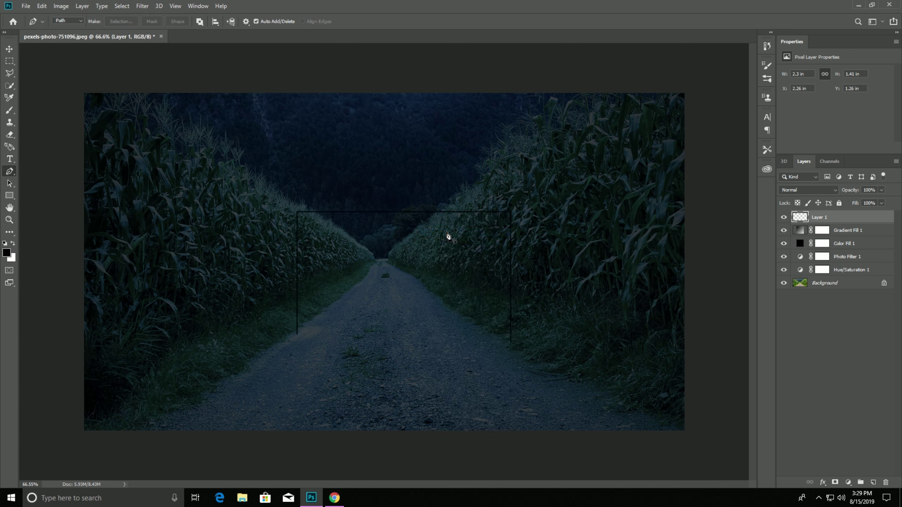
Make white the painting colour, stroke the gate path with the brush again, and delete the path
left_click(13, 244)
left_click(14, 244)
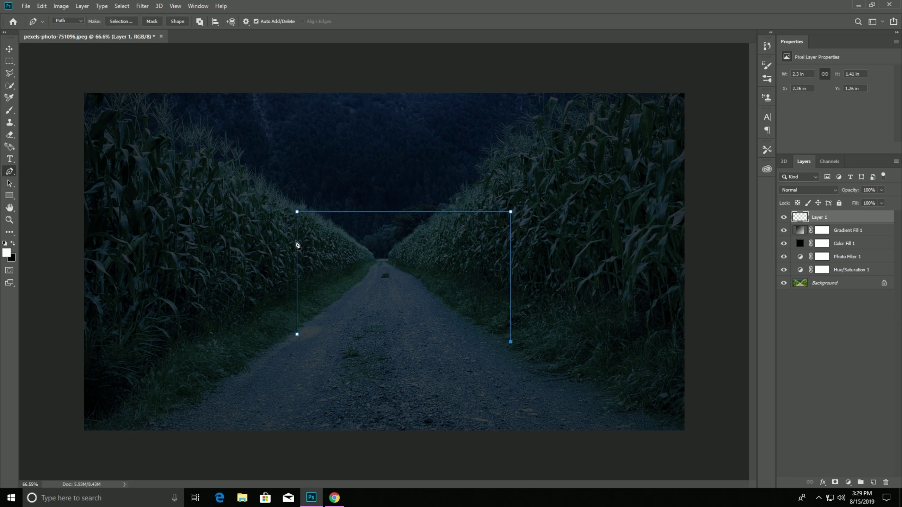
right_click(361, 225)
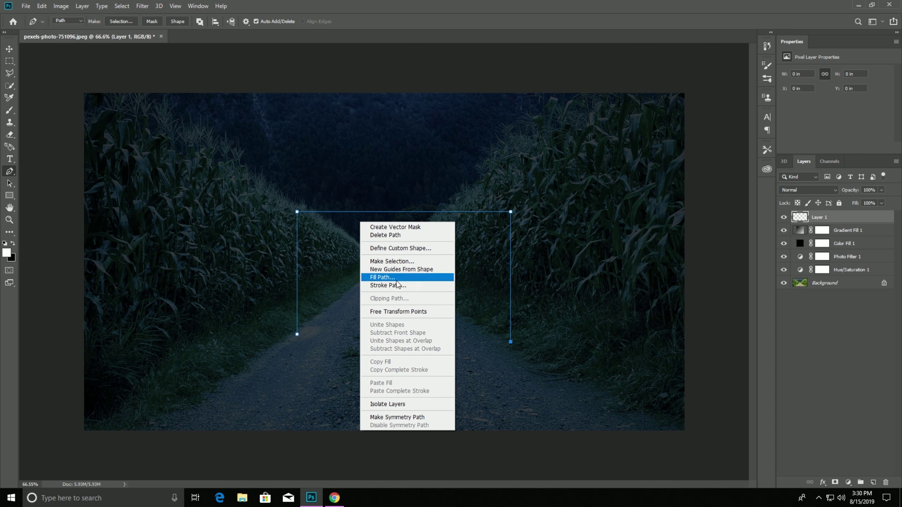
left_click(384, 285)
left_click(446, 154)
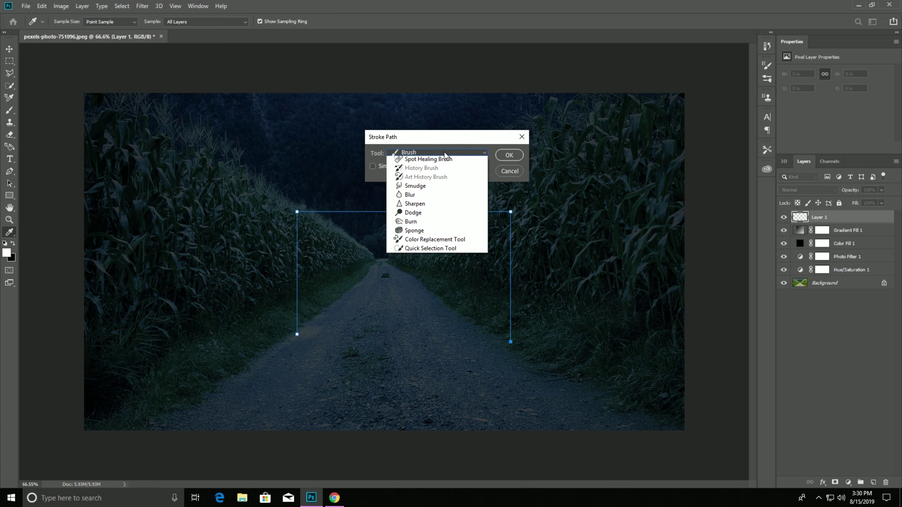
left_click(437, 173)
left_click(504, 157)
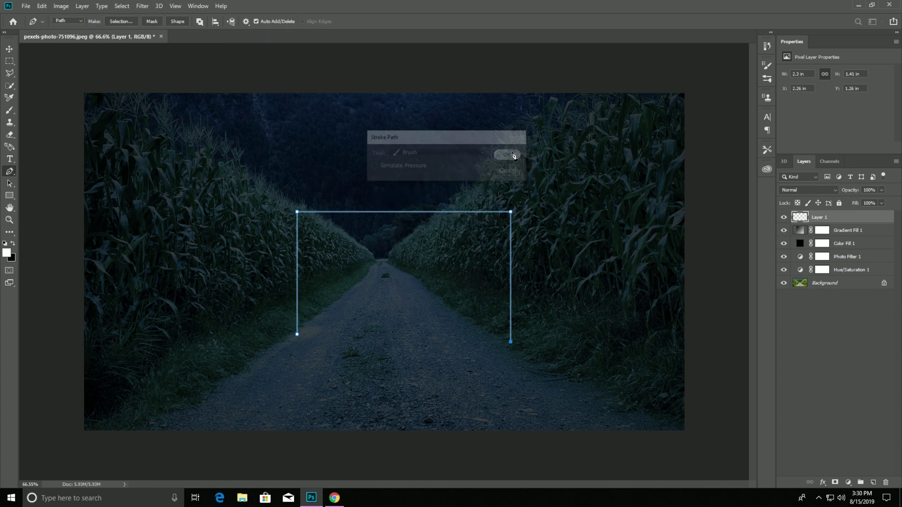
right_click(408, 215)
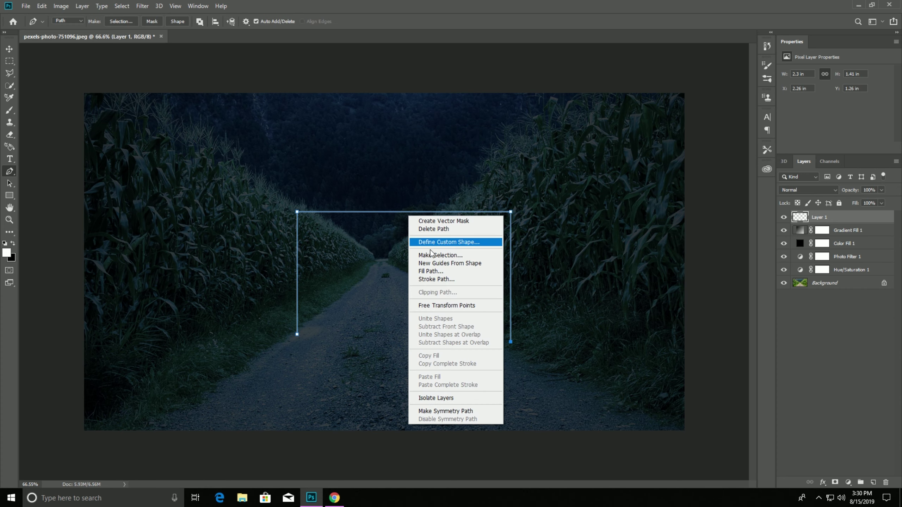
left_click(430, 234)
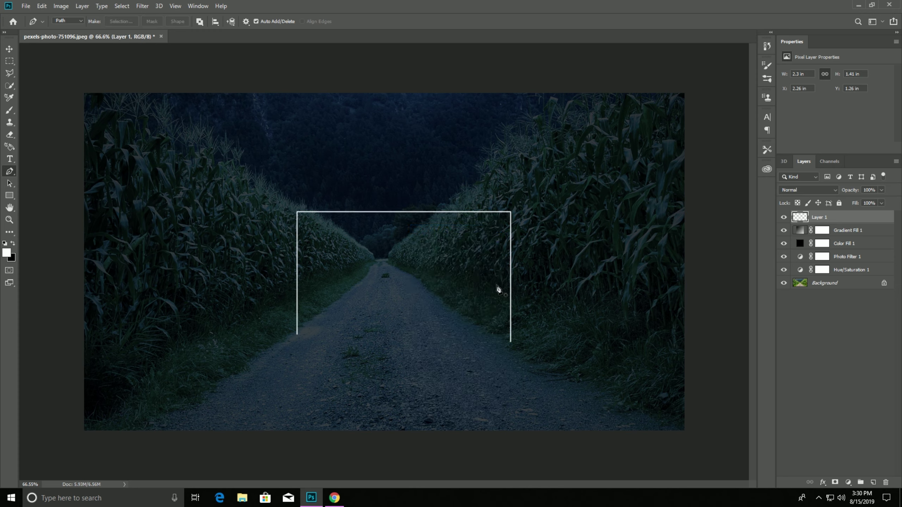
Nudge the white gate frame slightly up and left, then duplicate it as Layer 1 copy
left_click(10, 49)
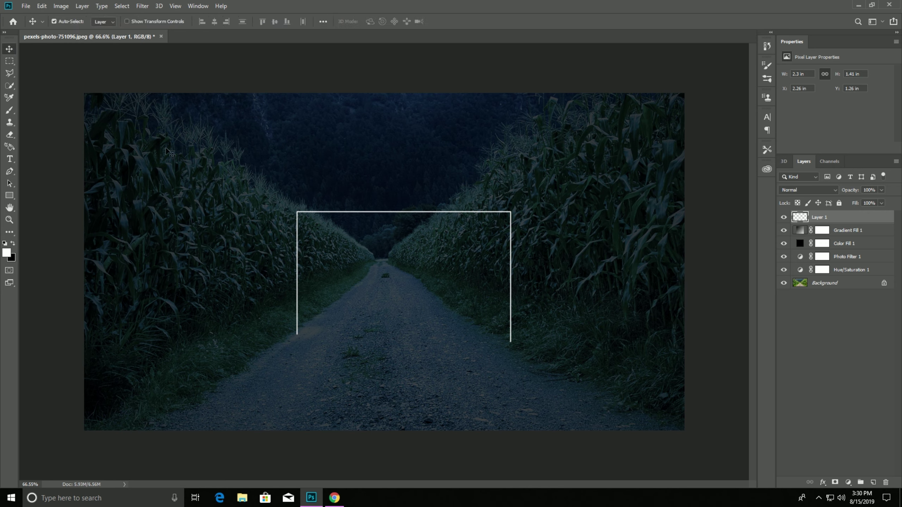
key("Left")
key("Left")
key("Left")
key("Left")
key("Down")
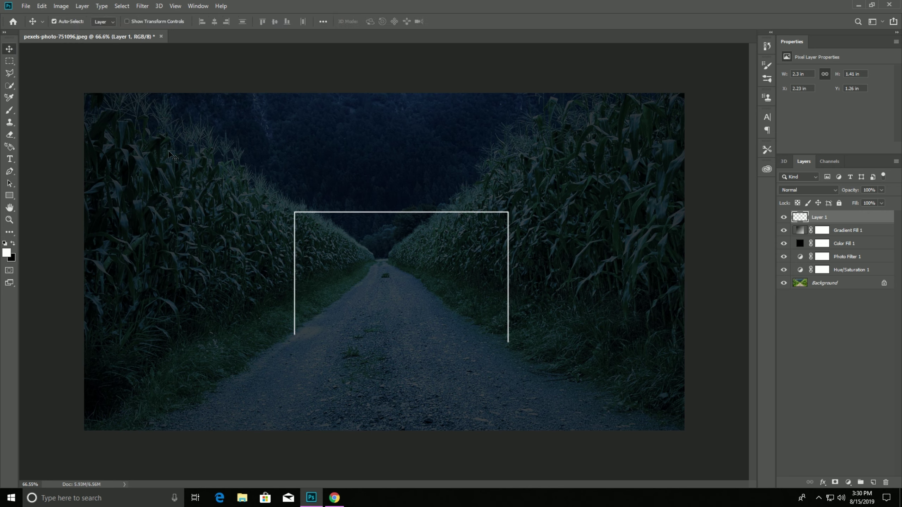
key("Down")
key("Down")
key("Down")
key("Down")
key("Down")
key("Down")
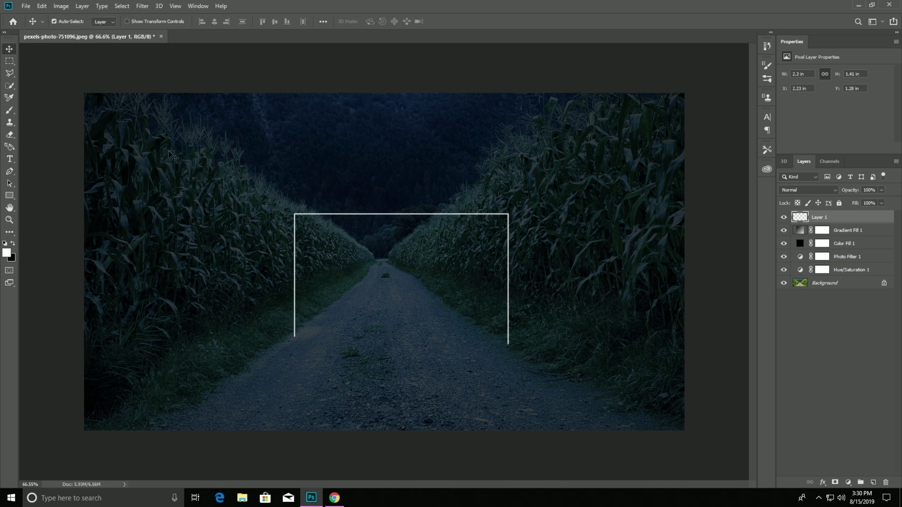
key("Down")
key("Down")
key("Down")
key("Down")
key("Down")
key("Up")
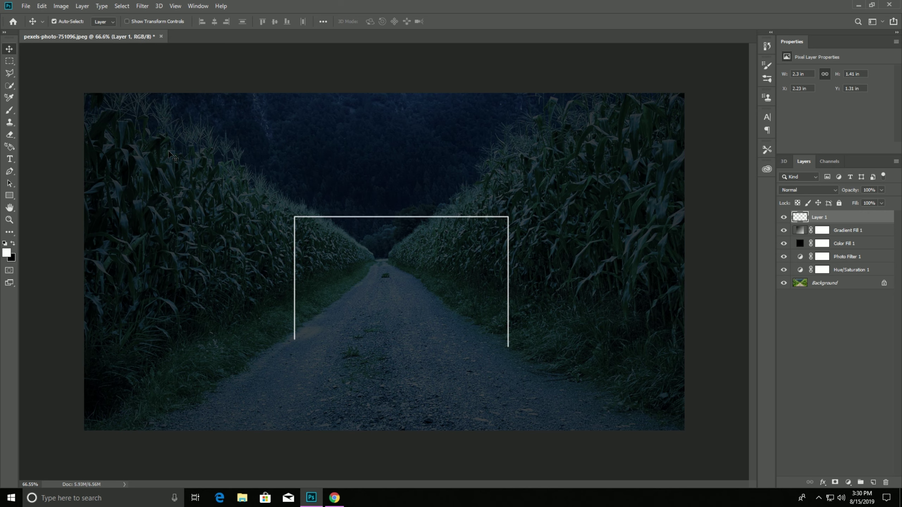
key("Up")
key("Up")
key("Up")
key("Up")
key("Up")
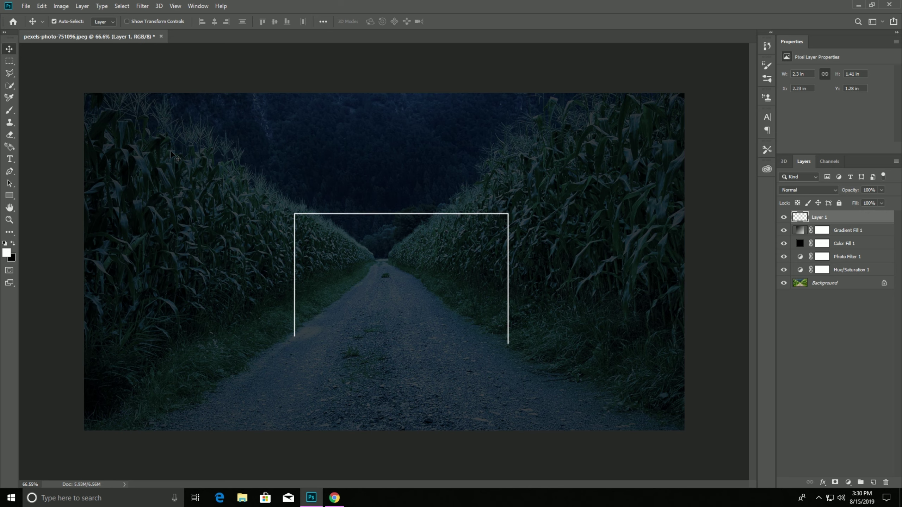
key("Up")
key("Up")
key("Up")
key("Up")
key("Up")
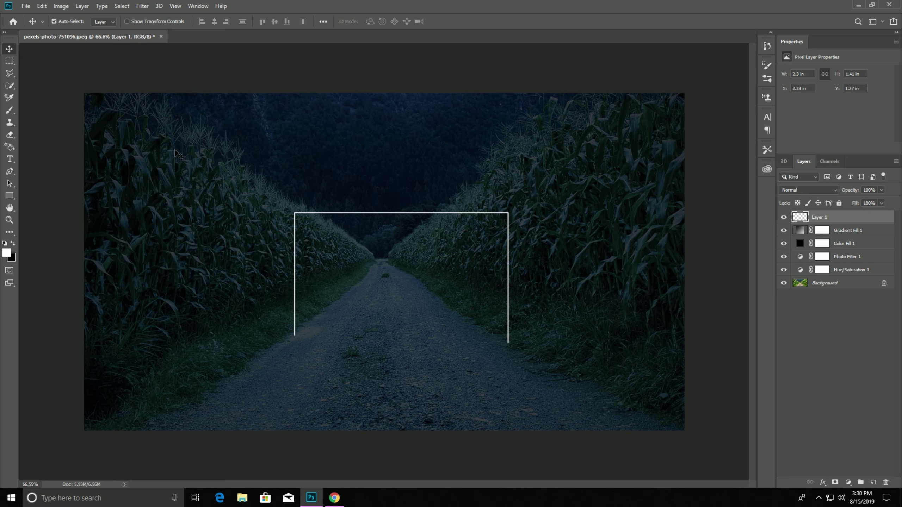
key("Up")
key("Left")
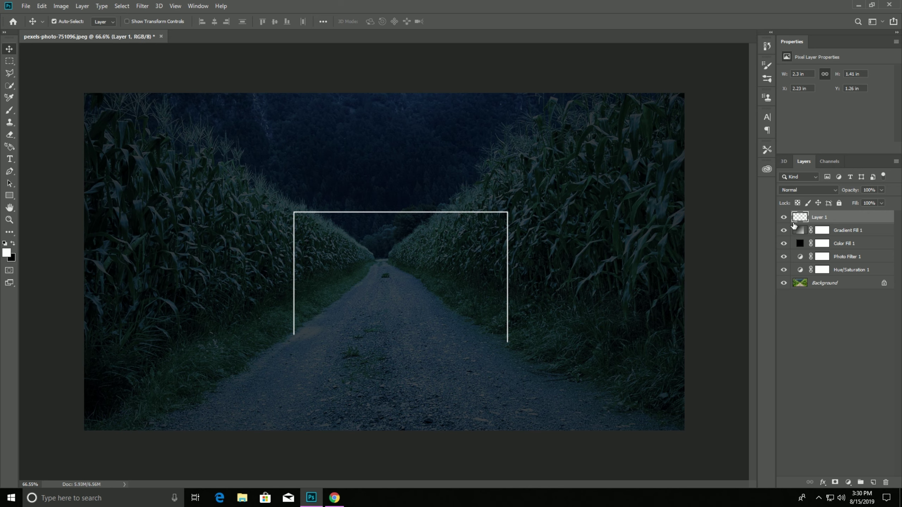
key("ctrl+j")
key("ctrl+j")
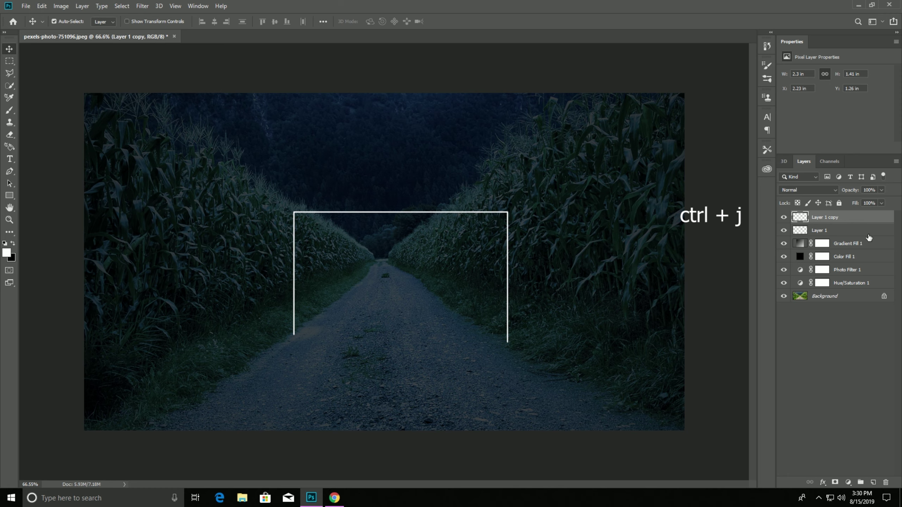
Apply a 3-pixel Gaussian Blur to Layer 1 copy, then select Layer 1
left_click(141, 7)
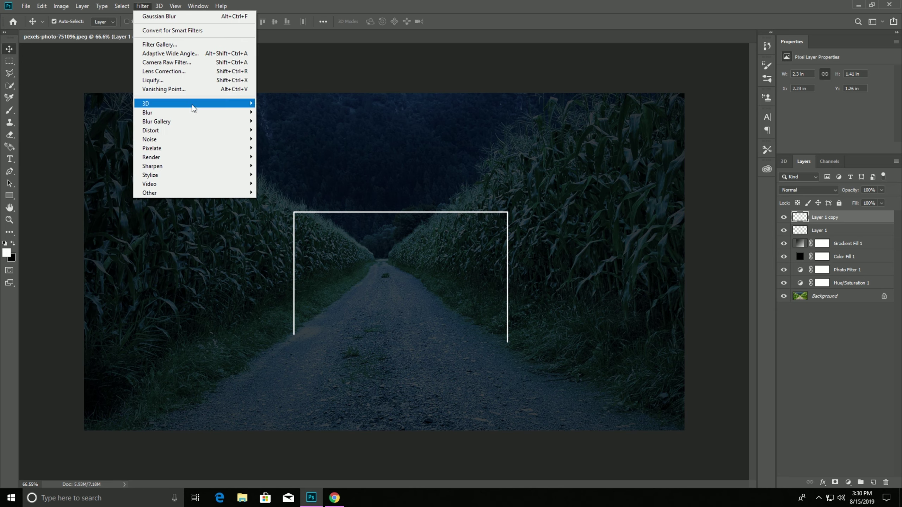
mouse_move(147, 112)
left_click(296, 146)
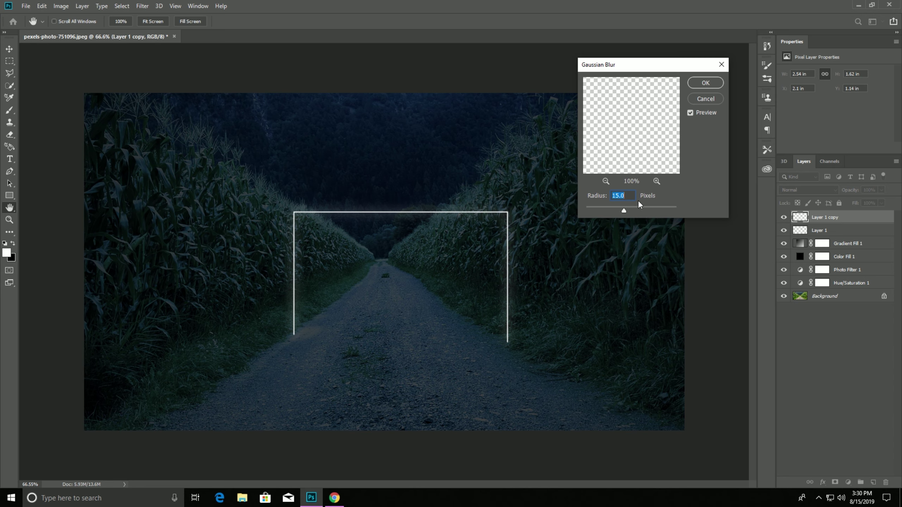
type("3")
left_click(705, 83)
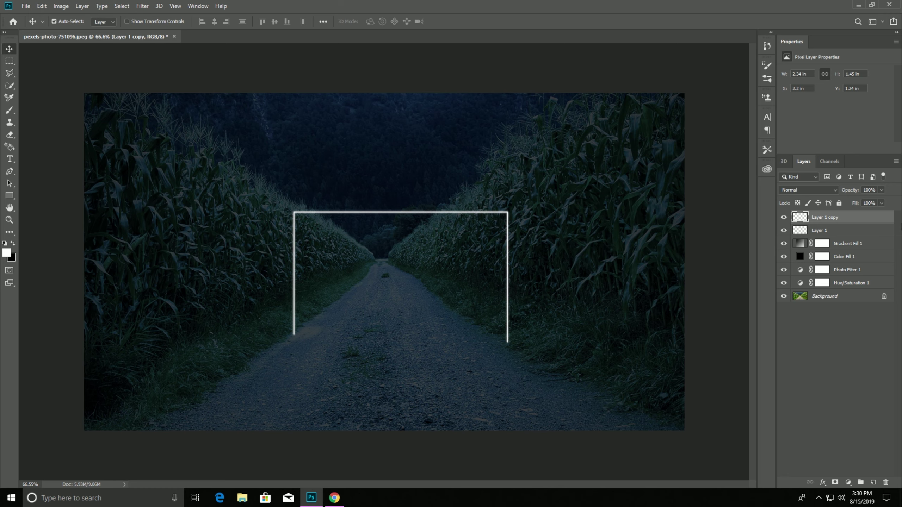
left_click(854, 230)
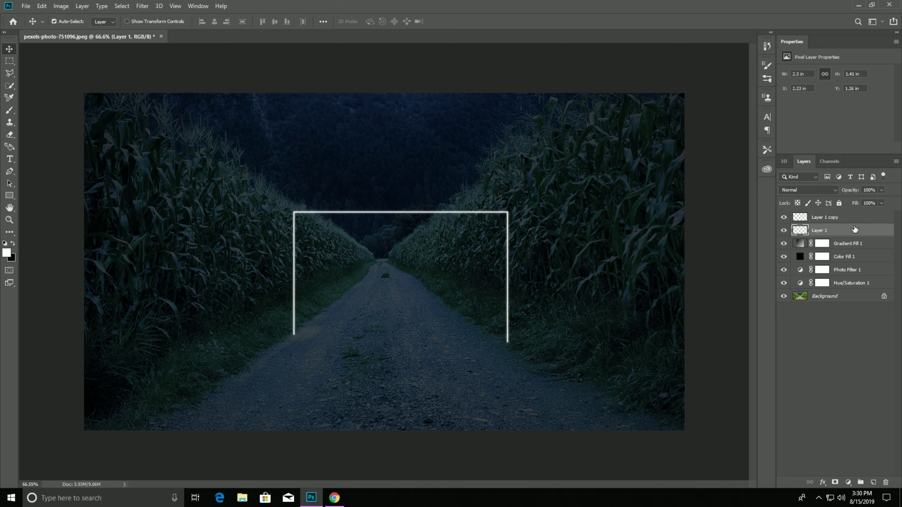
Add an Outer Glow layer style to Layer 1 with a size of 15 px
key("space")
double_click(874, 233)
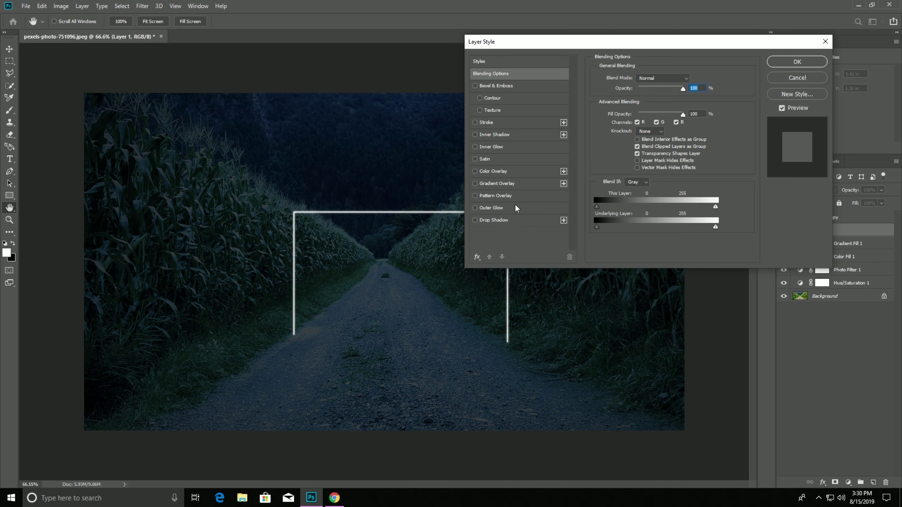
left_click(530, 210)
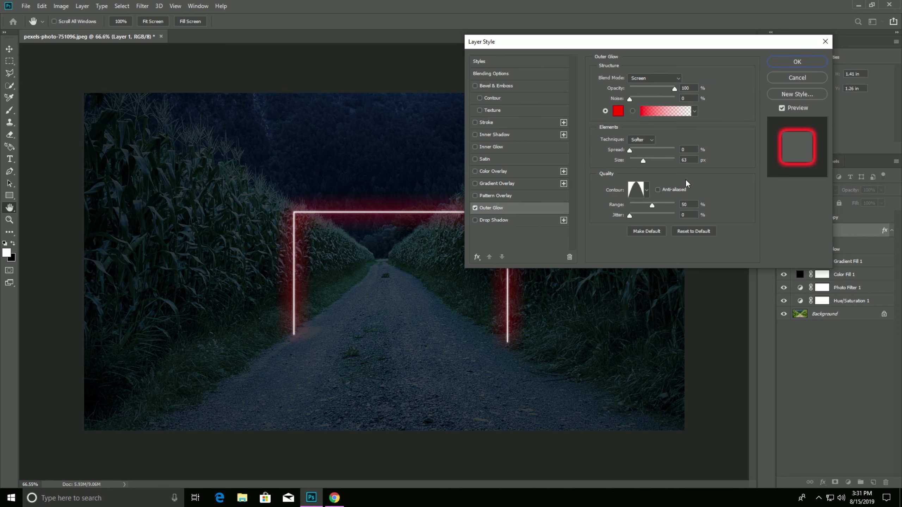
left_click(692, 161)
type("15")
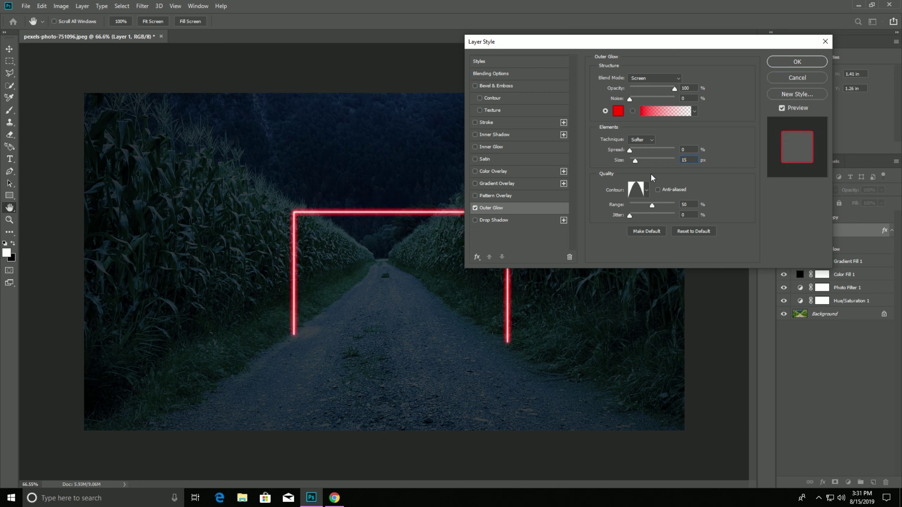
Set the glow to Screen blend mode, red colour and Cone contour, and apply it
left_click(655, 78)
left_click(639, 158)
left_click(618, 111)
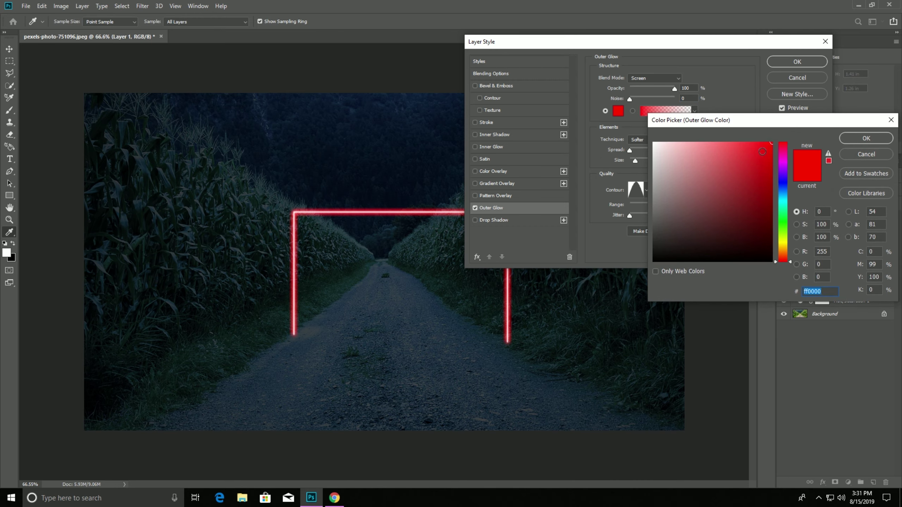
left_click(865, 138)
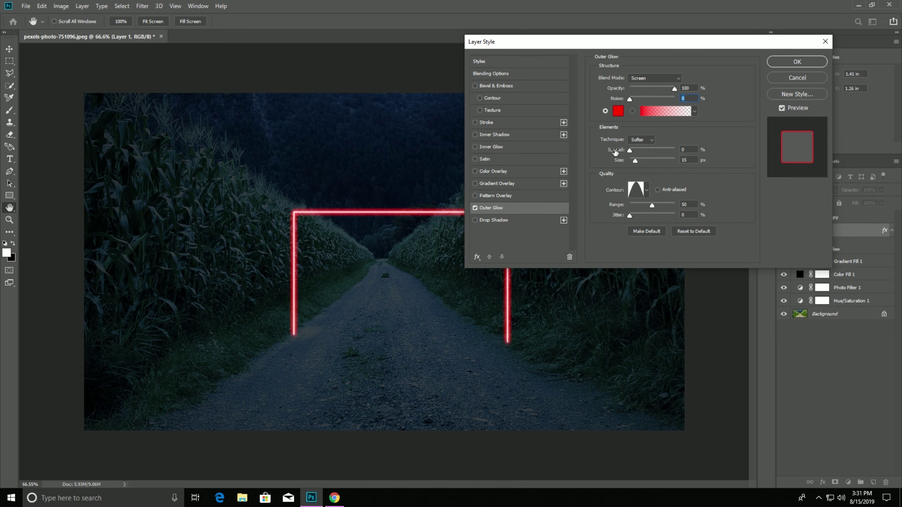
left_click(647, 191)
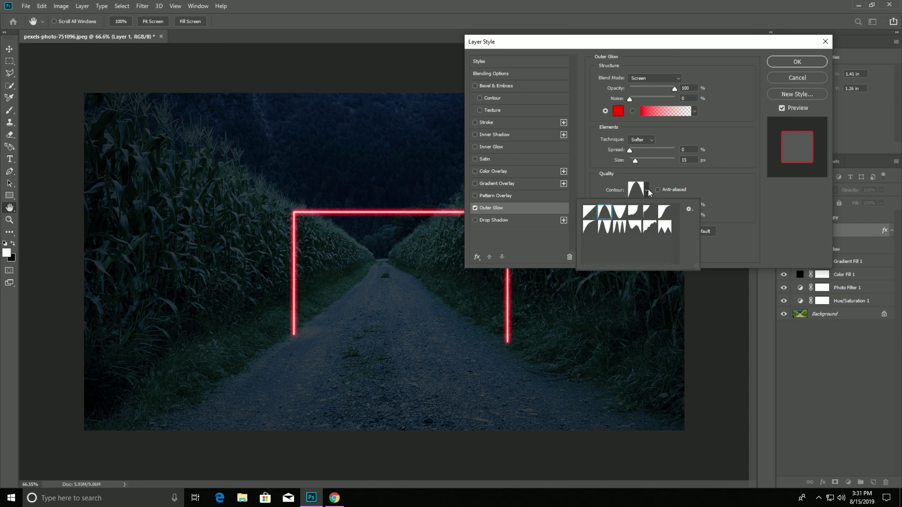
left_click(608, 212)
left_click(648, 194)
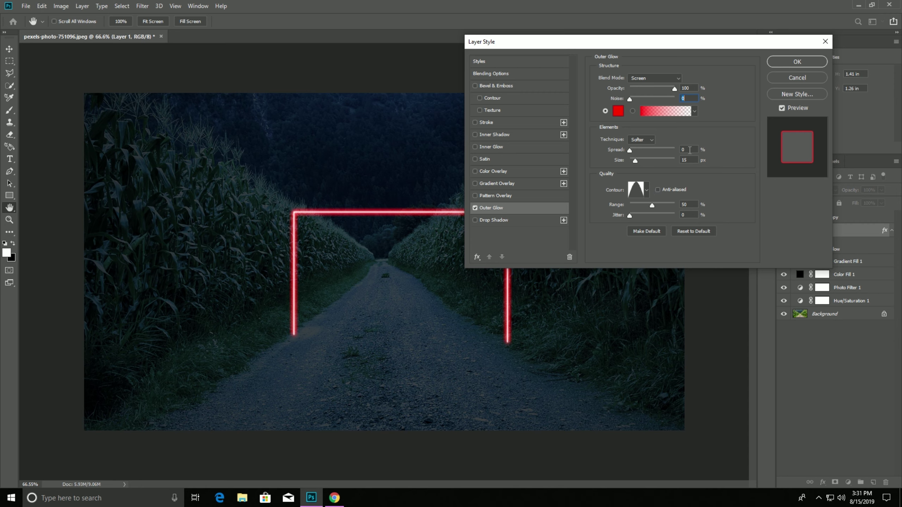
left_click(796, 62)
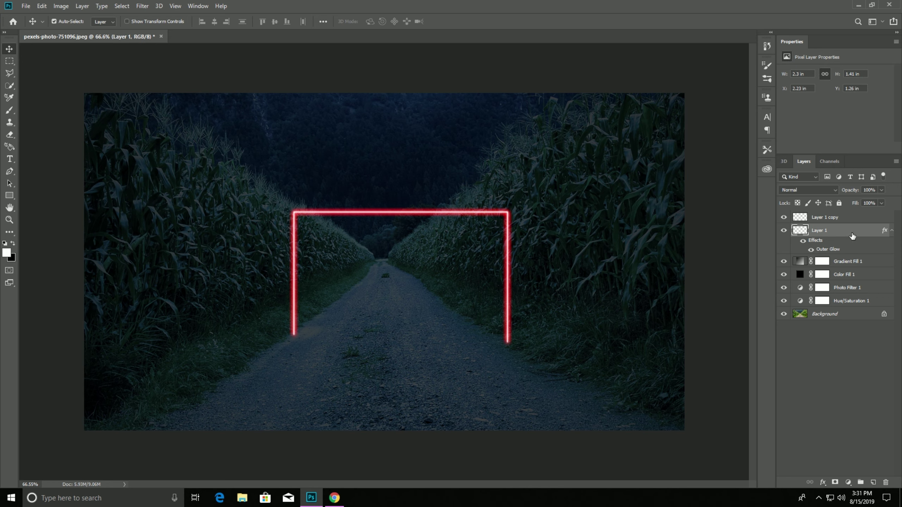
Duplicate Layer 1 and give the copy a 15-pixel Gaussian Blur
key("ctrl+j")
key("ctrl+j")
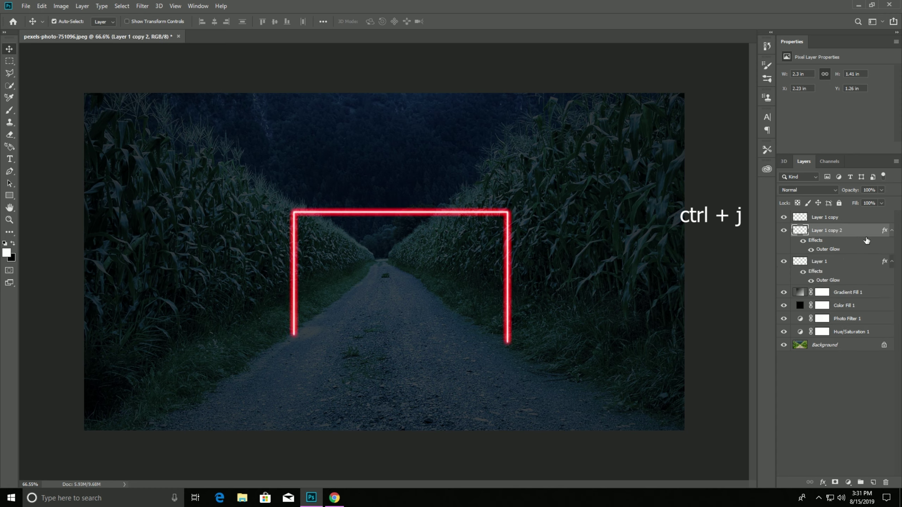
left_click(138, 8)
mouse_move(183, 112)
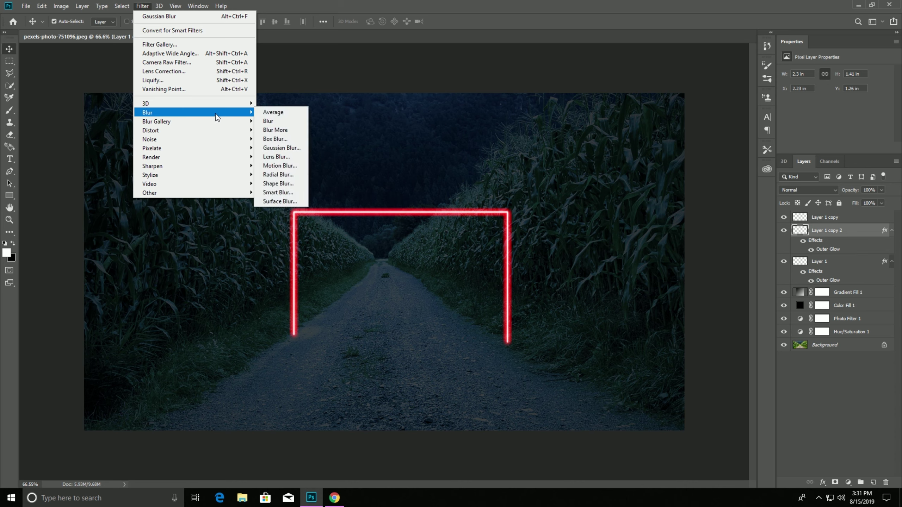
left_click(268, 147)
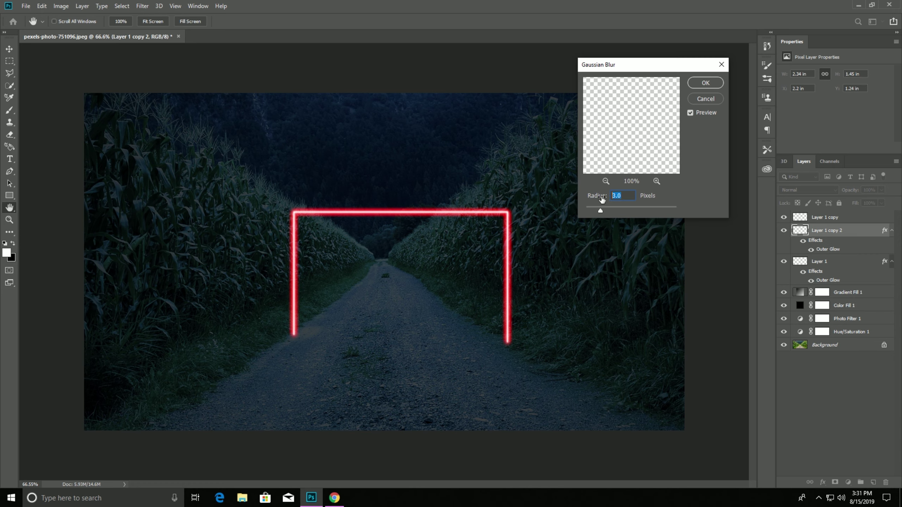
type("15")
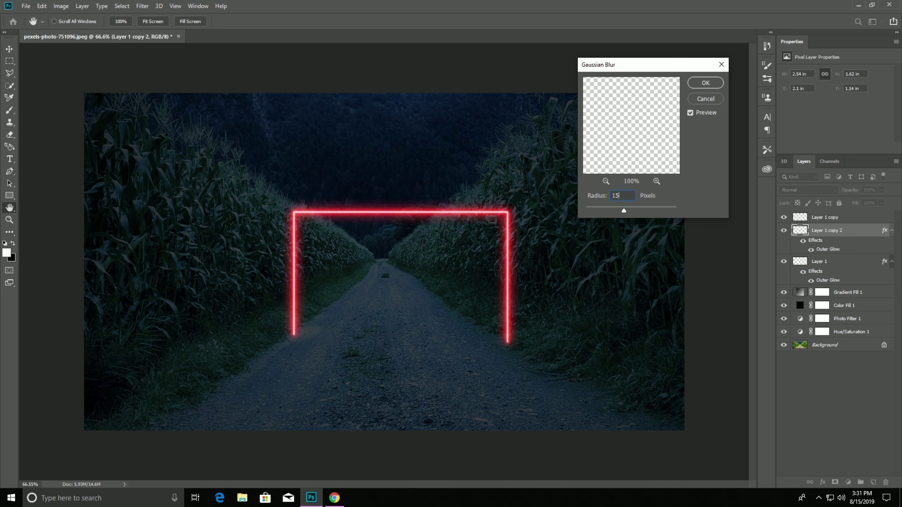
left_click(703, 84)
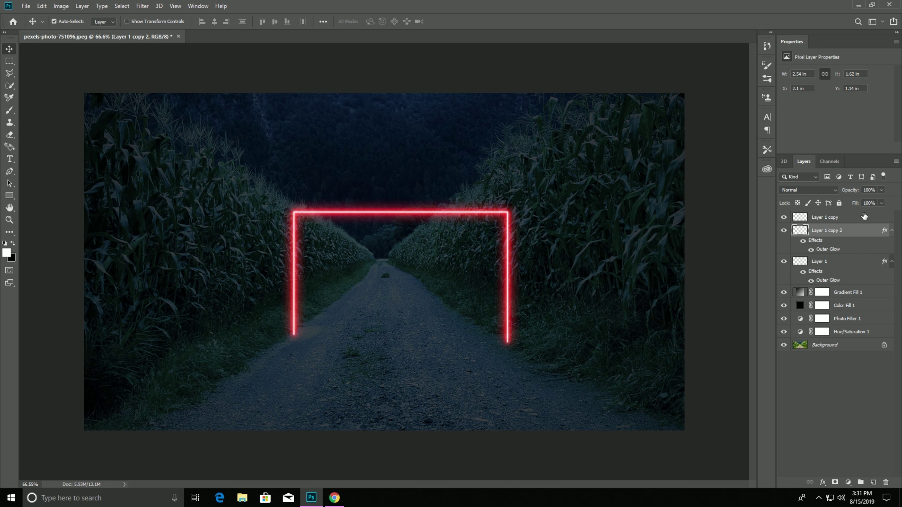
Add a new empty layer and select a large 200 px soft round brush
left_click(873, 482)
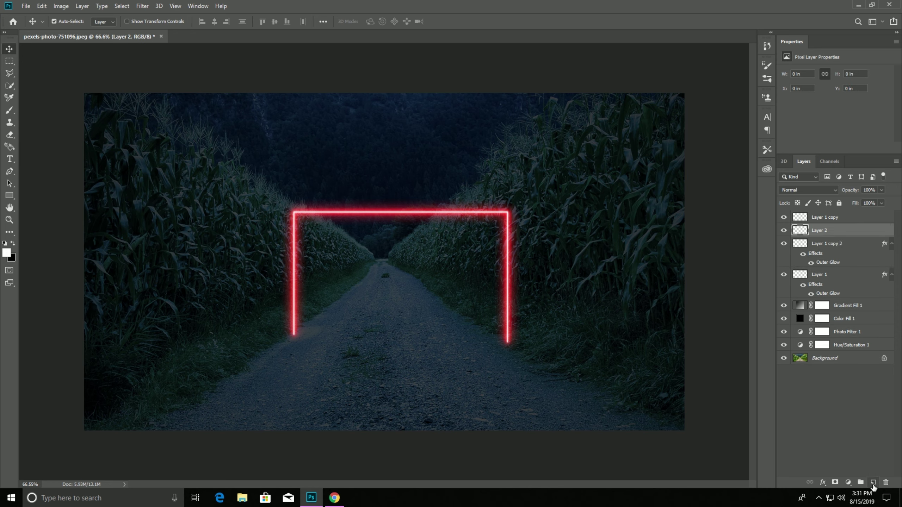
left_click(9, 110)
left_click(68, 22)
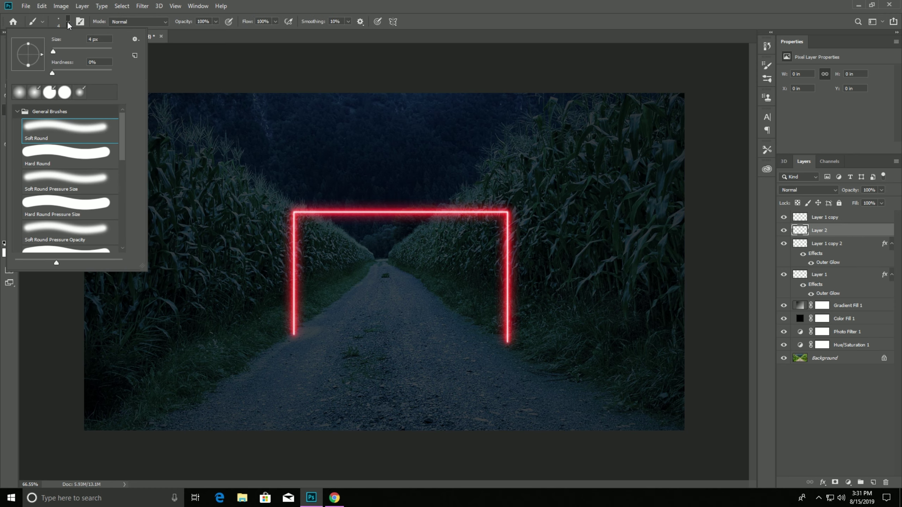
left_click_drag(104, 37, 82, 40)
left_click(357, 6)
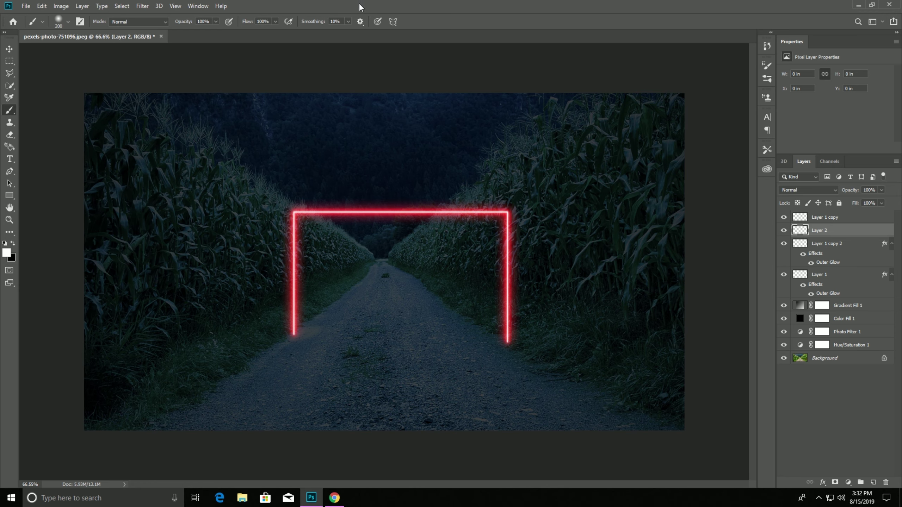
Set the foreground colour to red and paint a soft spot near the gate's left leg
left_click(327, 315)
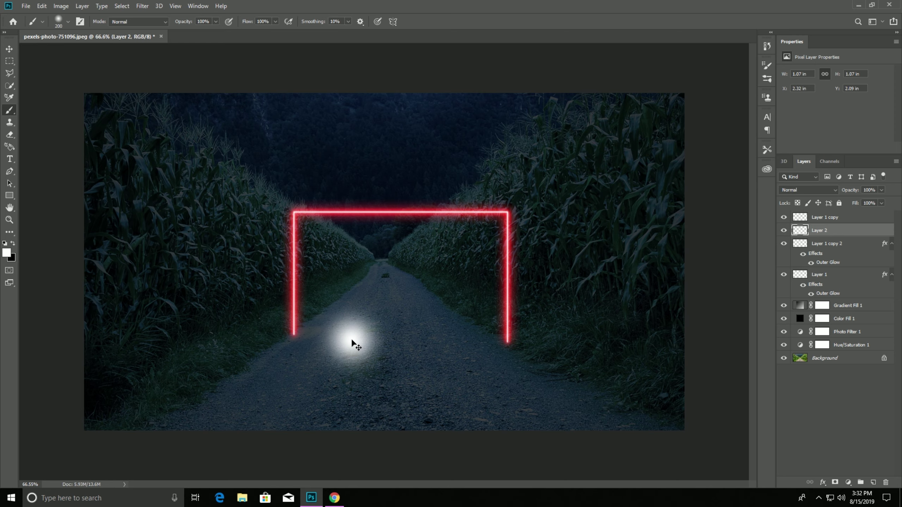
key("ctrl+z")
left_click(6, 253)
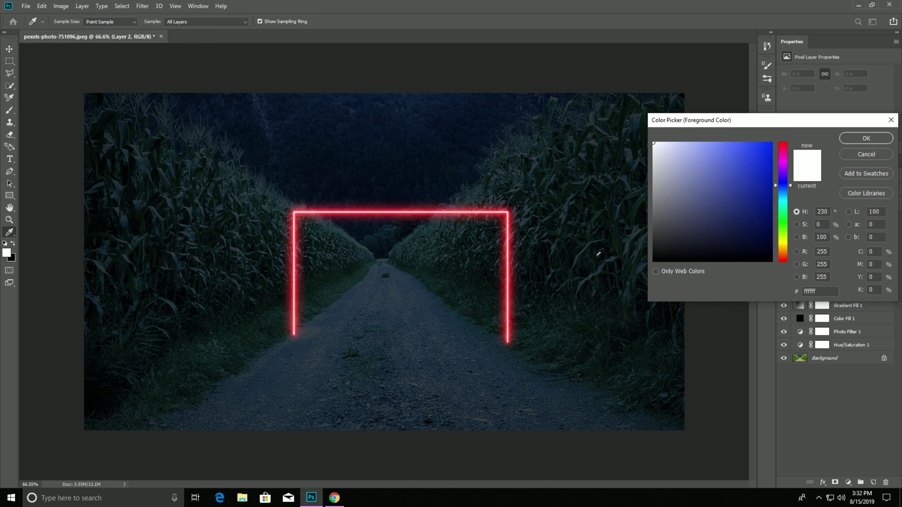
left_click(785, 160)
left_click_drag(785, 160, 782, 132)
left_click(850, 137)
key("b")
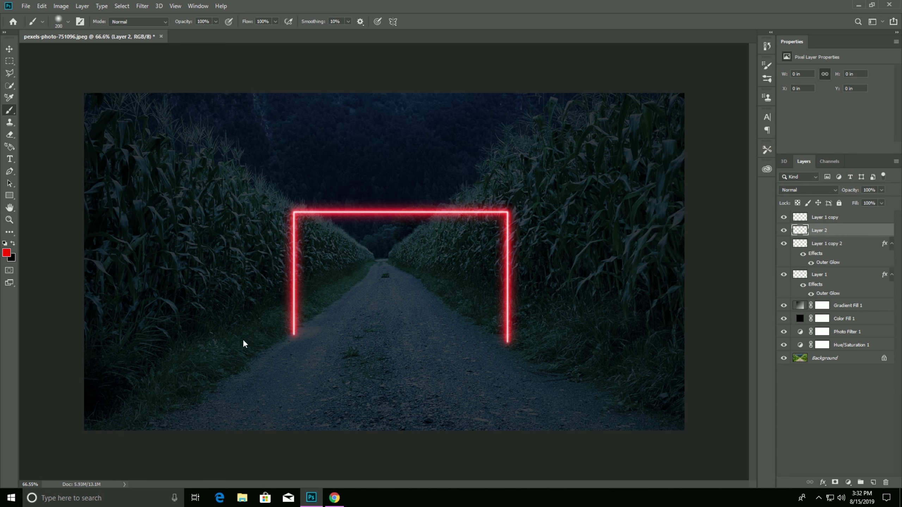
left_click(337, 350)
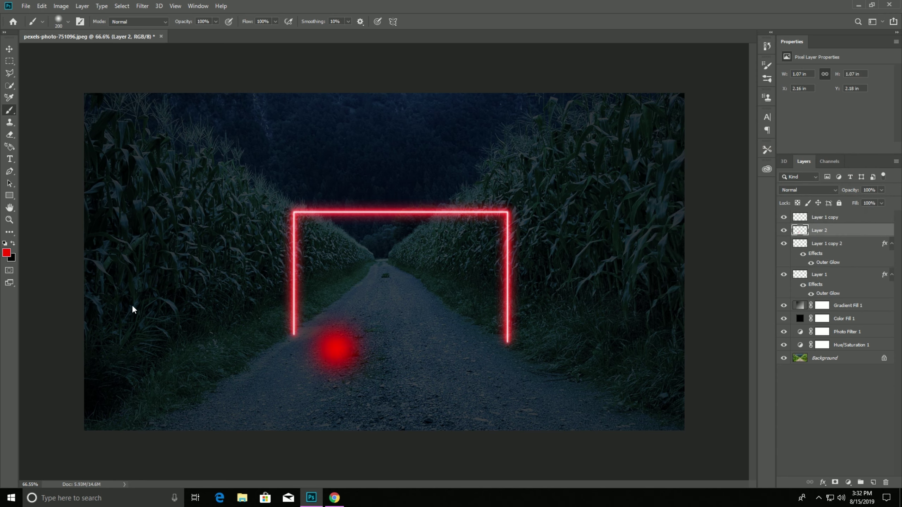
key("ctrl+t")
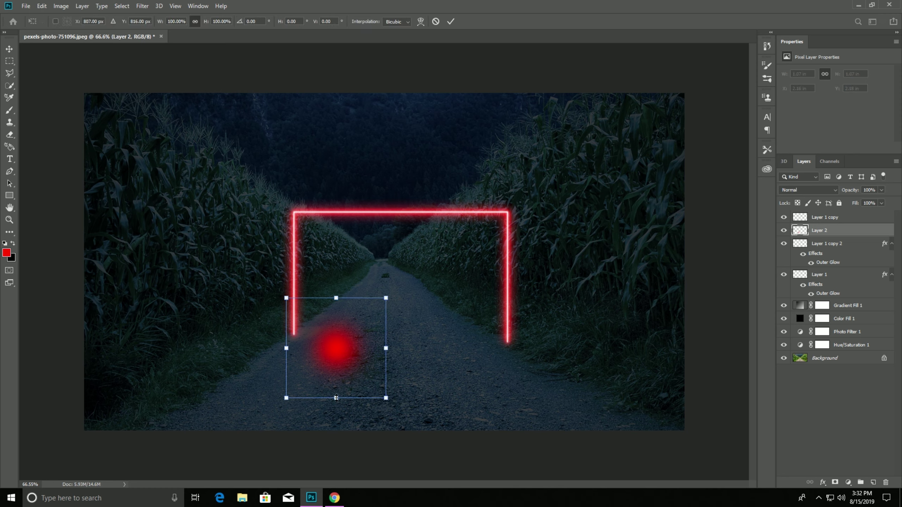
Squash the red spot to about 25% height and nudge it under the gate's left leg
mouse_move(336, 397)
left_mouse_down()
mouse_move(336, 322)
mouse_move(300, 335)
left_mouse_up()
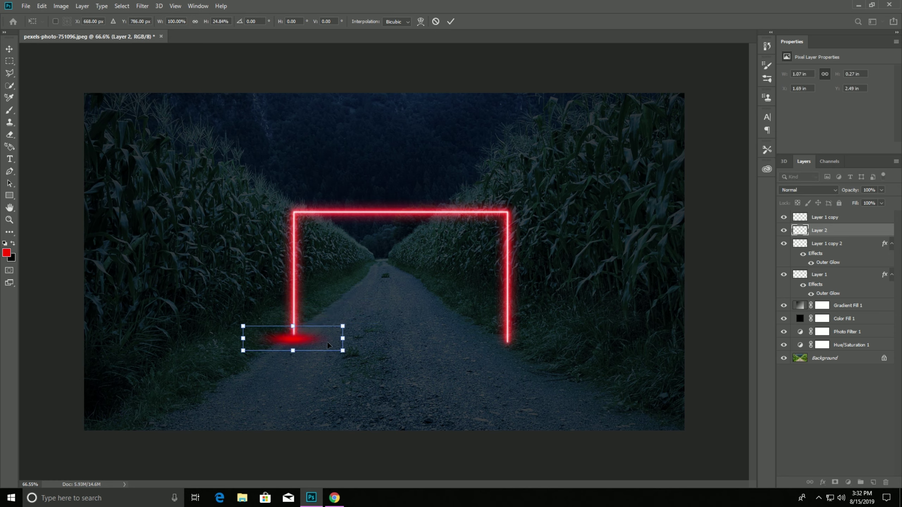
key("Right")
key("Right")
key("Right")
key("Up")
key("Up")
key("Up")
key("Left")
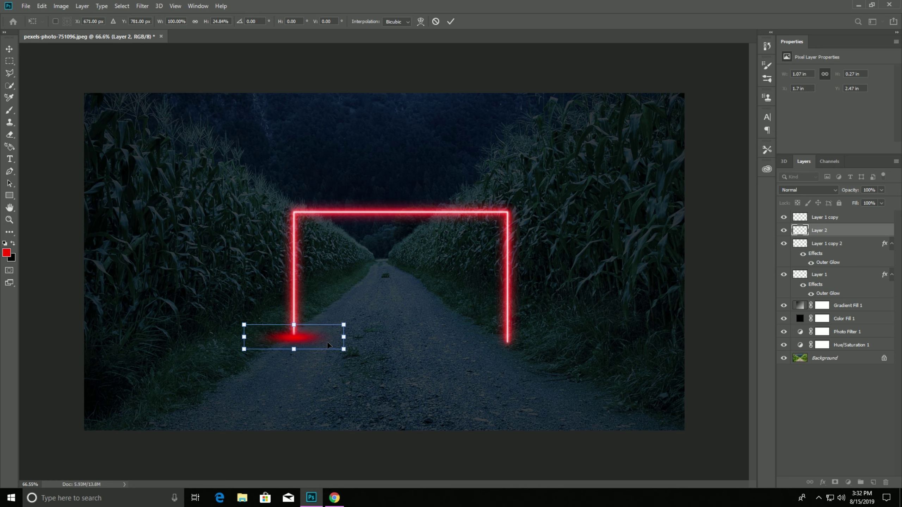
key("Right")
key("Right")
key("Left")
left_click(9, 48)
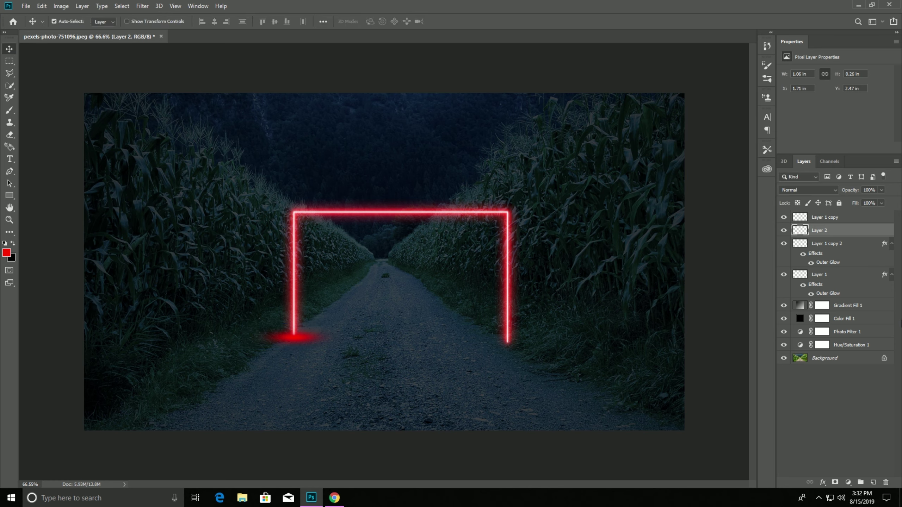
Alt-drag a duplicate of the red streak to the base of the gate's right leg
key("ctrl")
left_click_drag(311, 344, 513, 346)
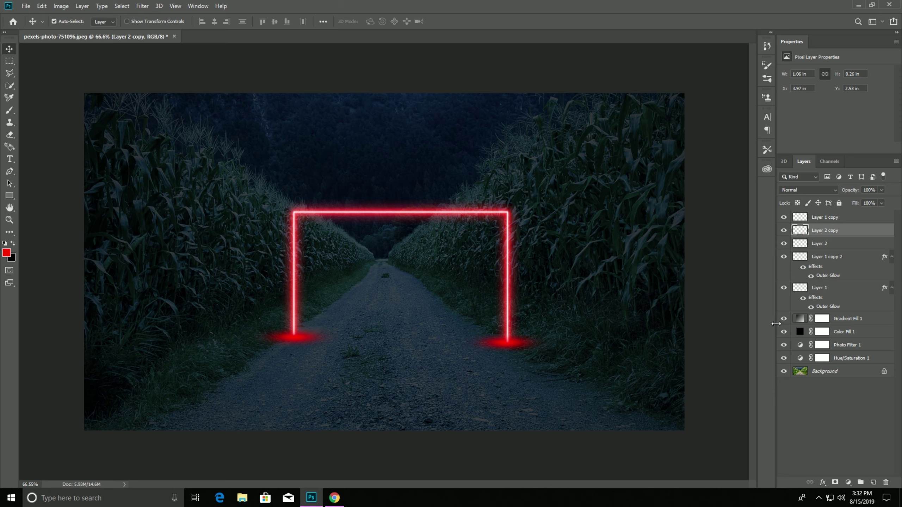
Apply a 15-pixel Gaussian Blur to both Layer 2 copy and Layer 2
left_click(141, 6)
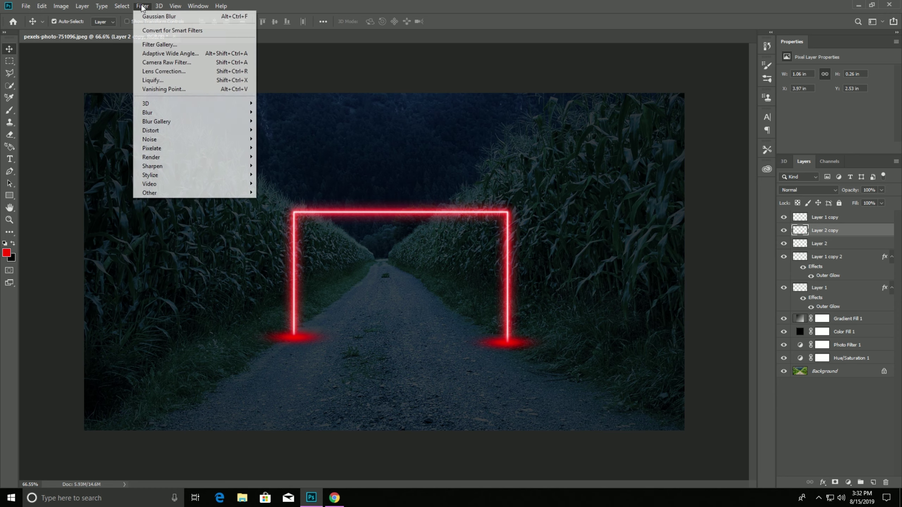
mouse_move(190, 113)
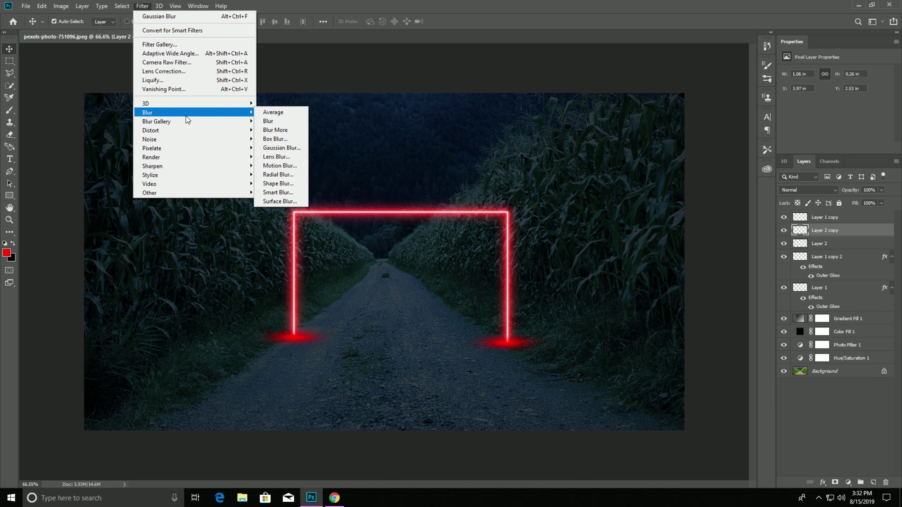
left_click(277, 147)
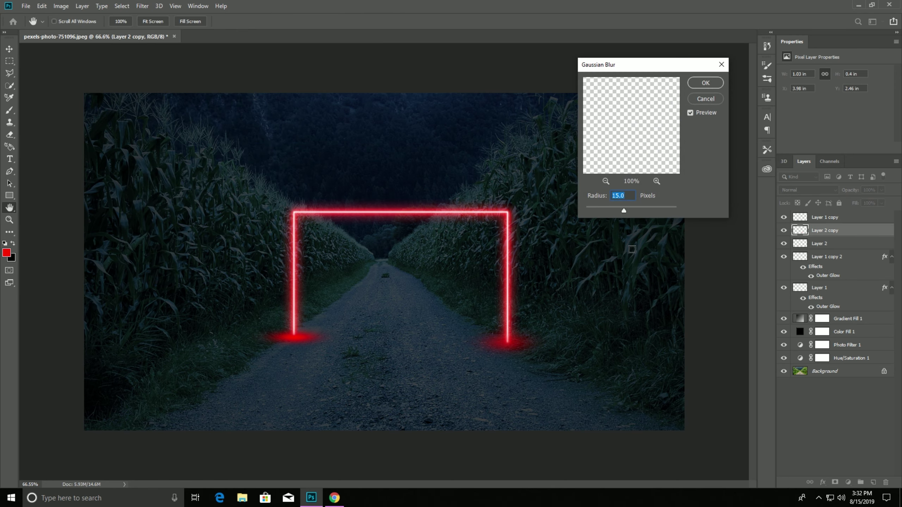
left_click(705, 84)
left_click(844, 245)
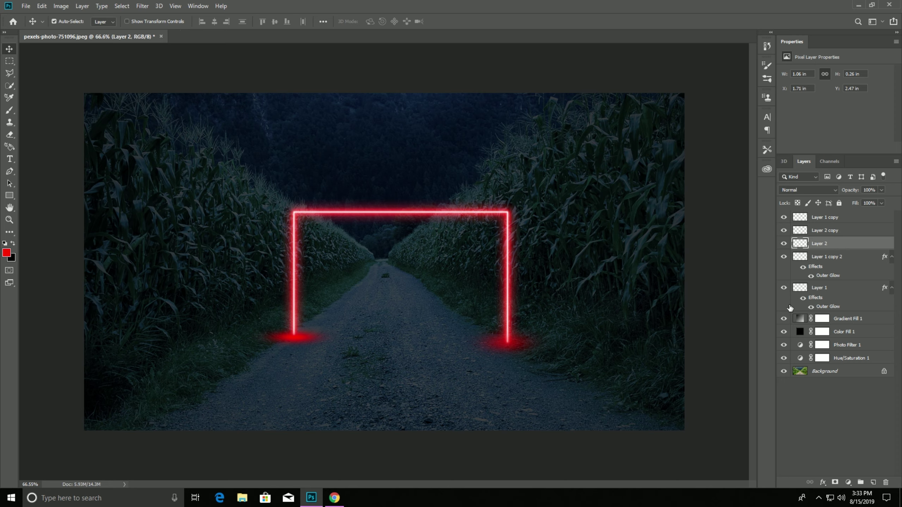
left_click(142, 5)
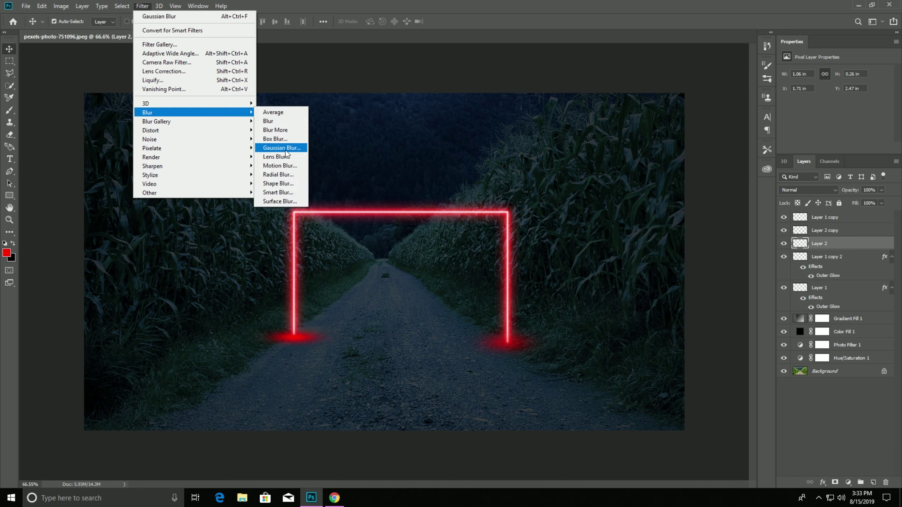
left_click(284, 149)
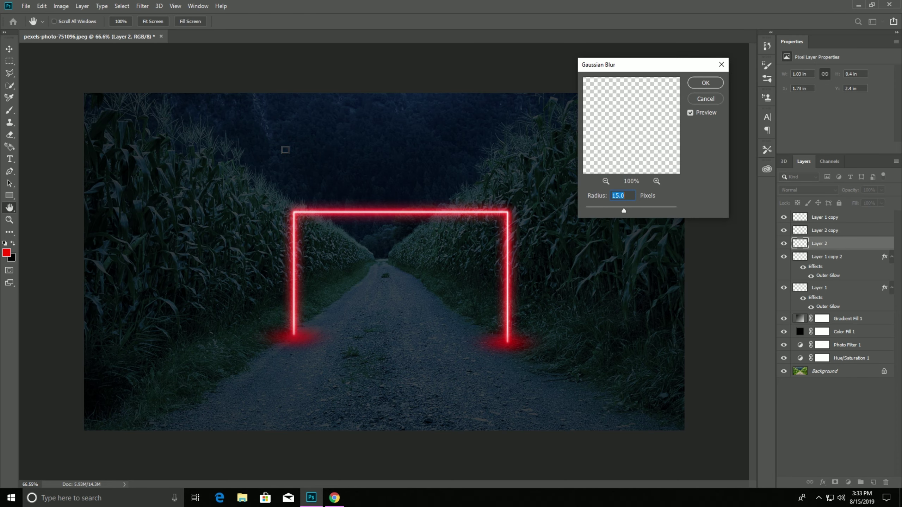
left_click(705, 84)
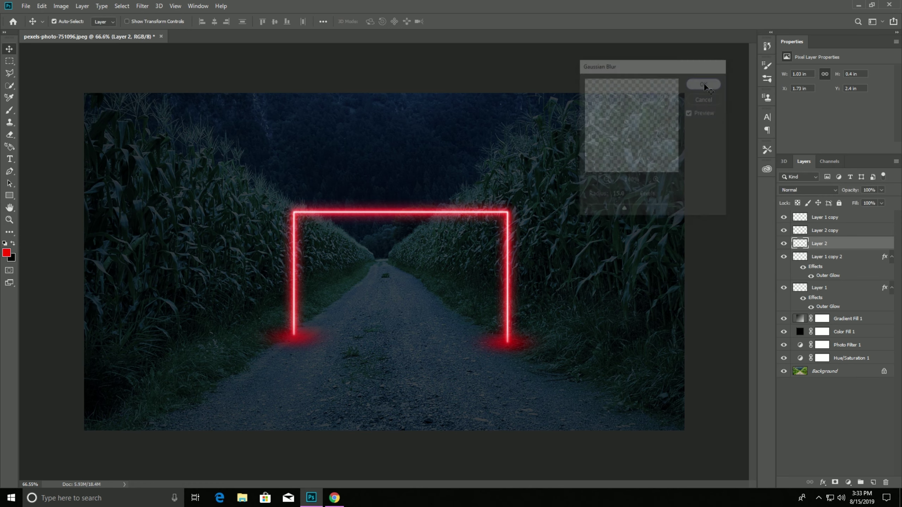
left_click(881, 190)
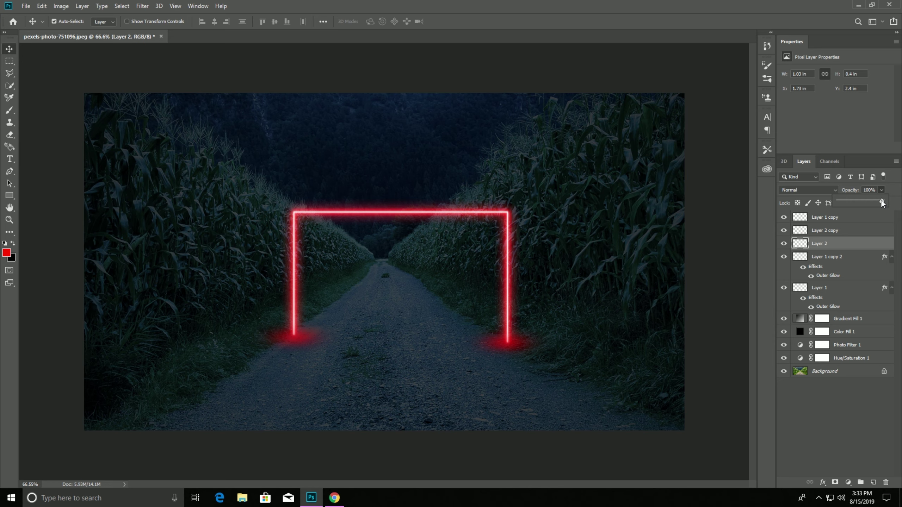
Keep Layer 2 at 100% opacity and set Layer 2 and Layer 2 copy to Screen
left_click_drag(880, 202, 869, 202)
left_click_drag(868, 202, 893, 202)
left_click(816, 190)
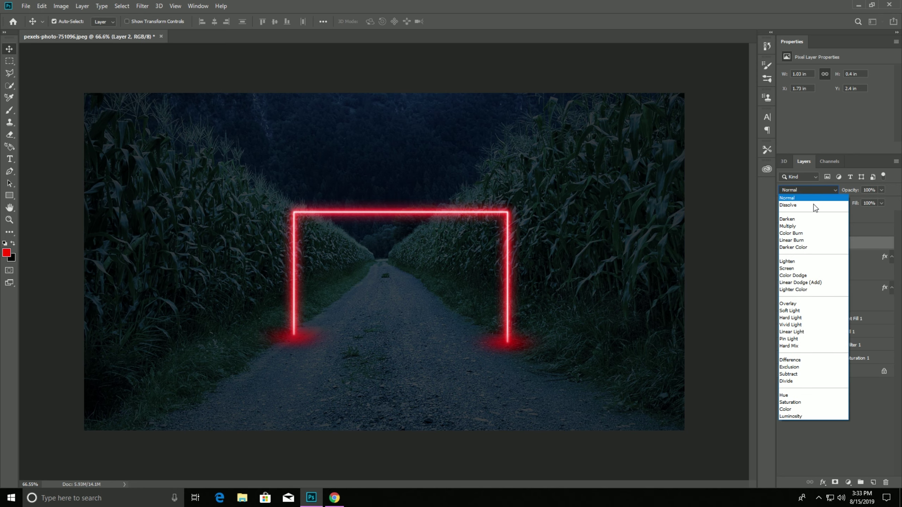
left_click(788, 268)
left_click(826, 233)
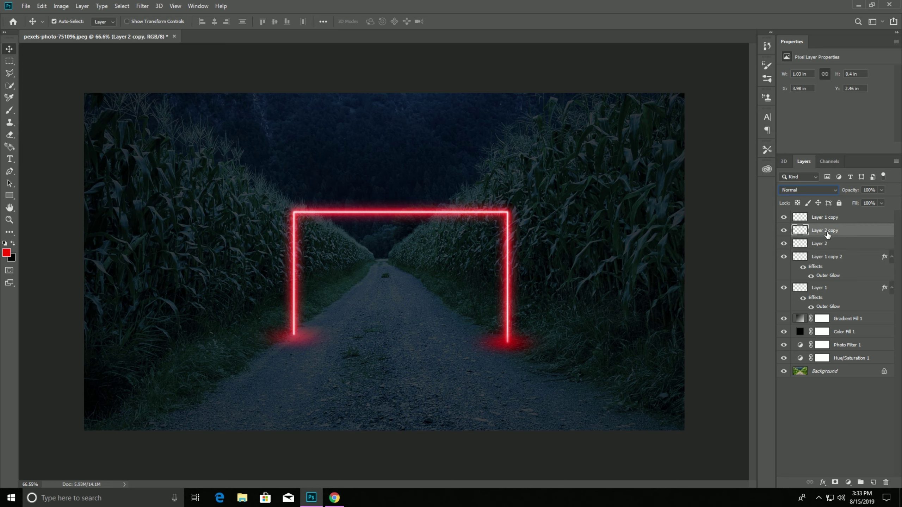
left_click(818, 191)
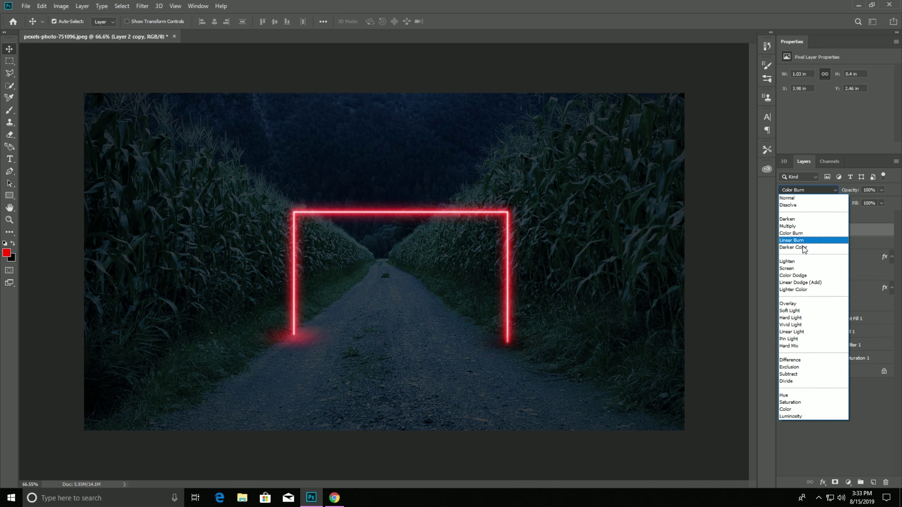
left_click(790, 269)
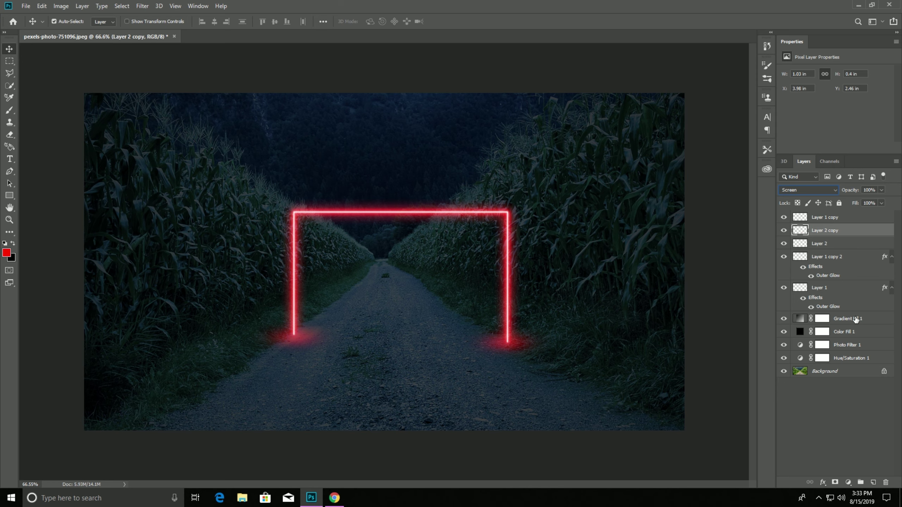
left_click(855, 321)
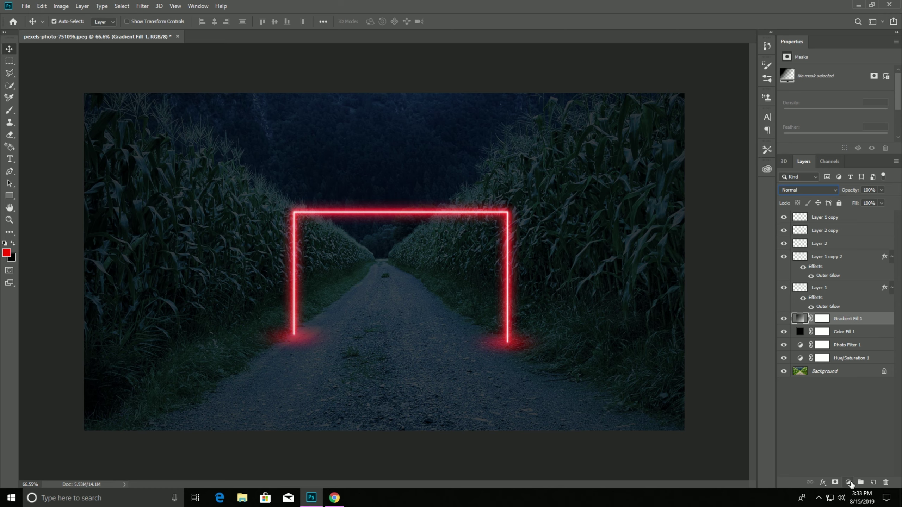
Add a Gradient Map layer, moving its right stop to 50% and colouring it ff0000
left_click(850, 482)
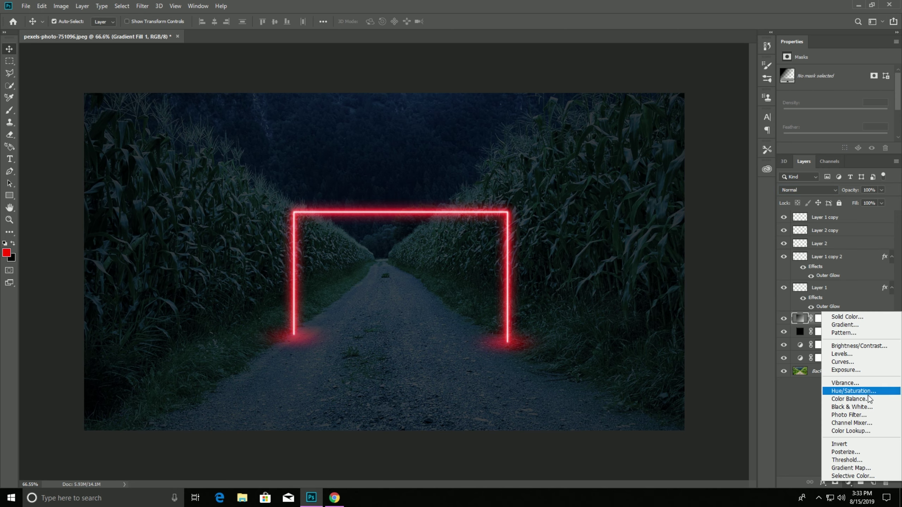
left_click(852, 467)
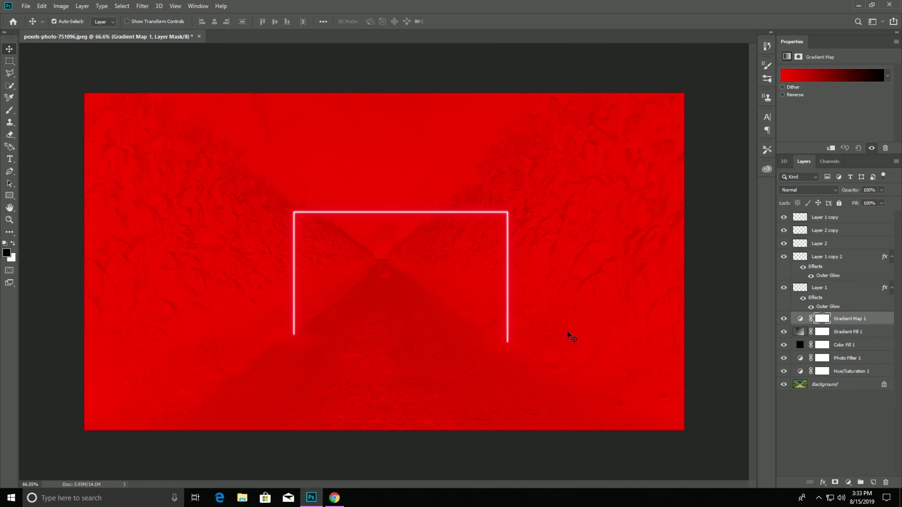
left_click(842, 77)
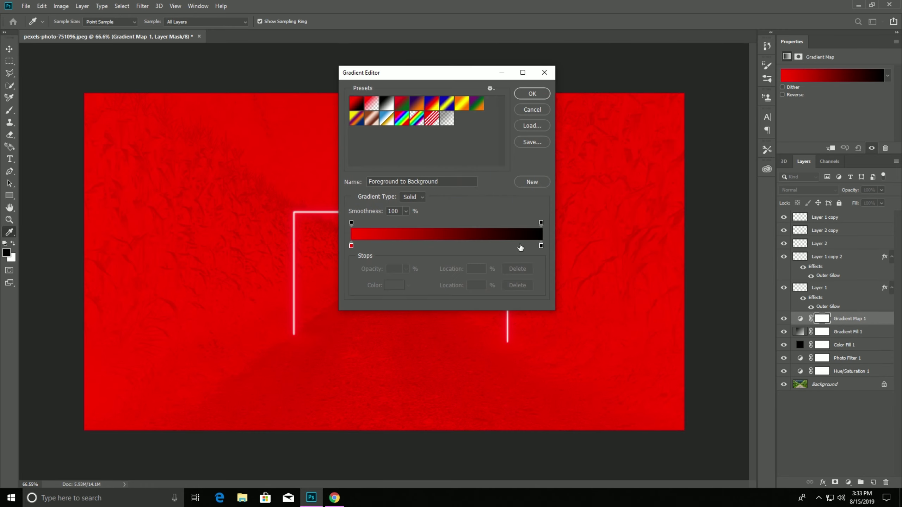
left_click_drag(540, 246, 429, 246)
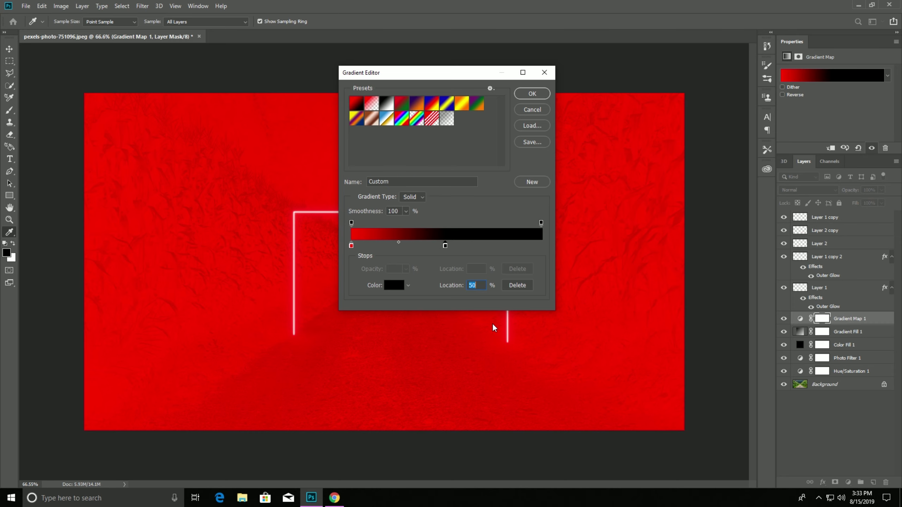
double_click(475, 285)
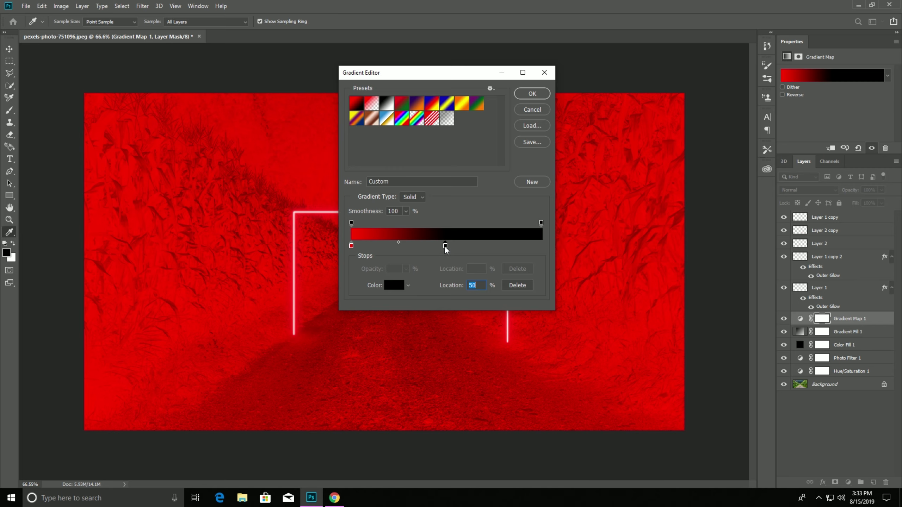
left_click(401, 286)
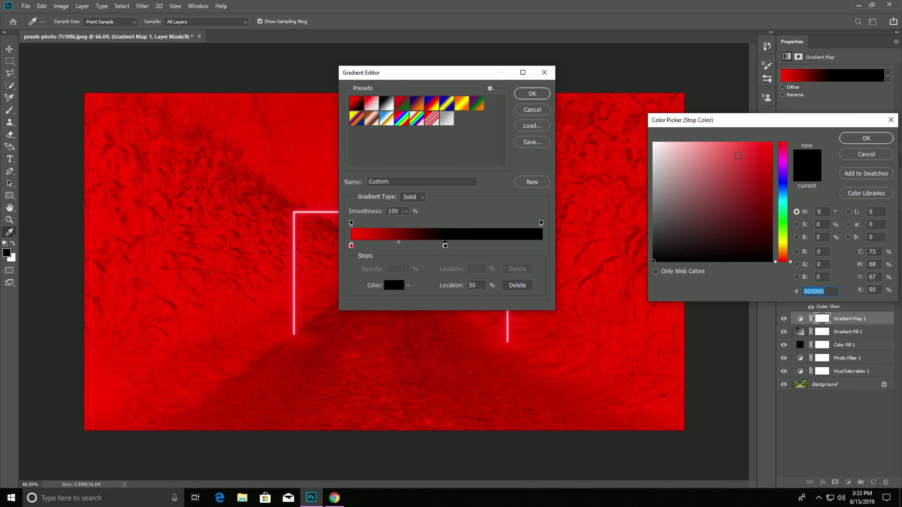
left_click_drag(721, 139, 772, 142)
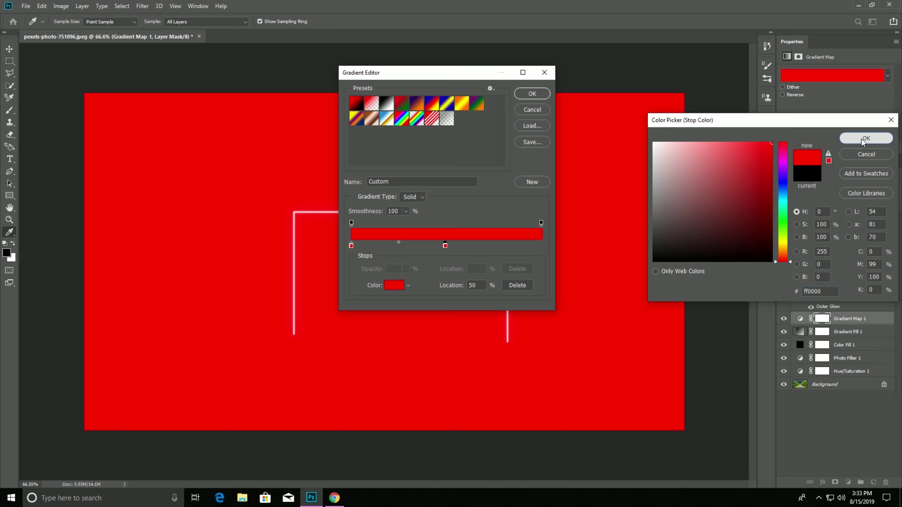
left_click(863, 139)
Set the gradient's left stop to 180000 and apply the gradient map
left_click(351, 246)
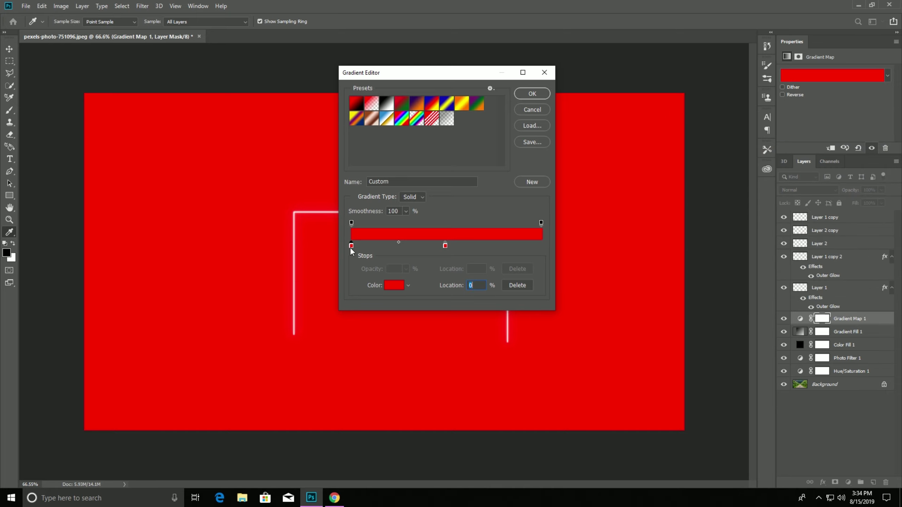
left_click(385, 287)
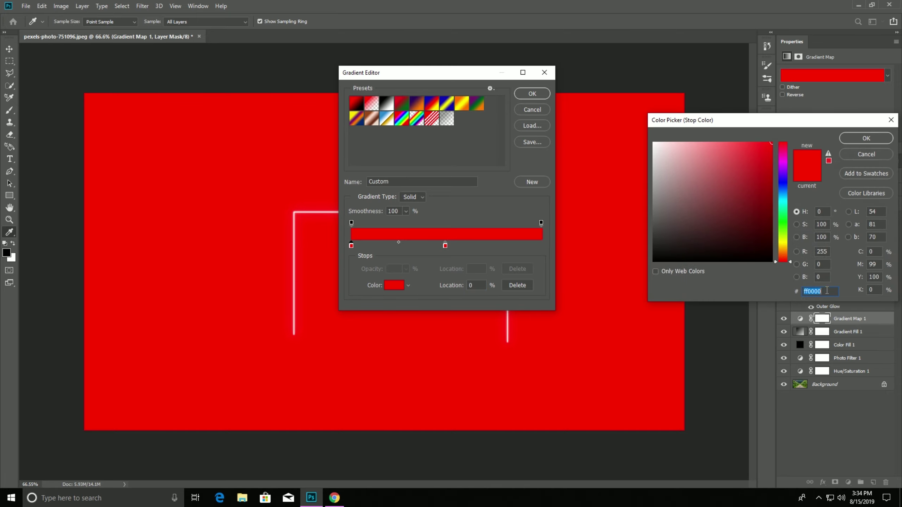
type("1")
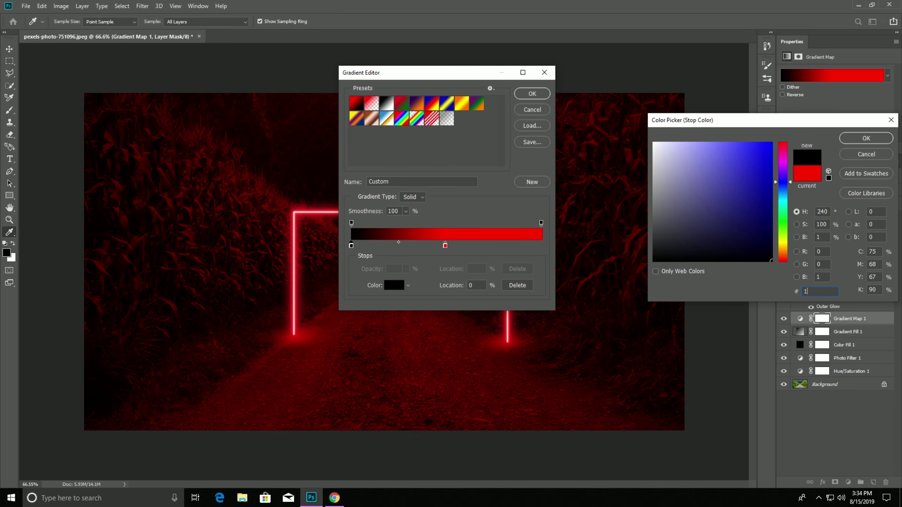
type("80")
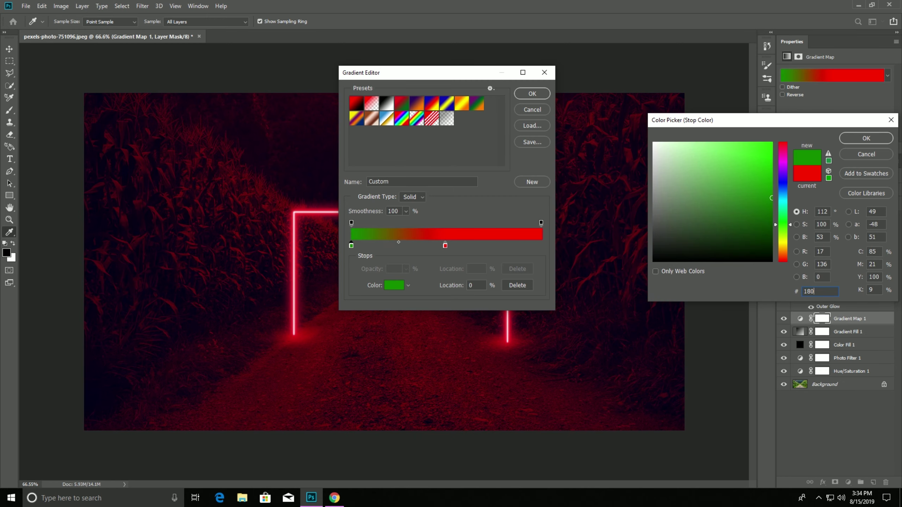
type("00")
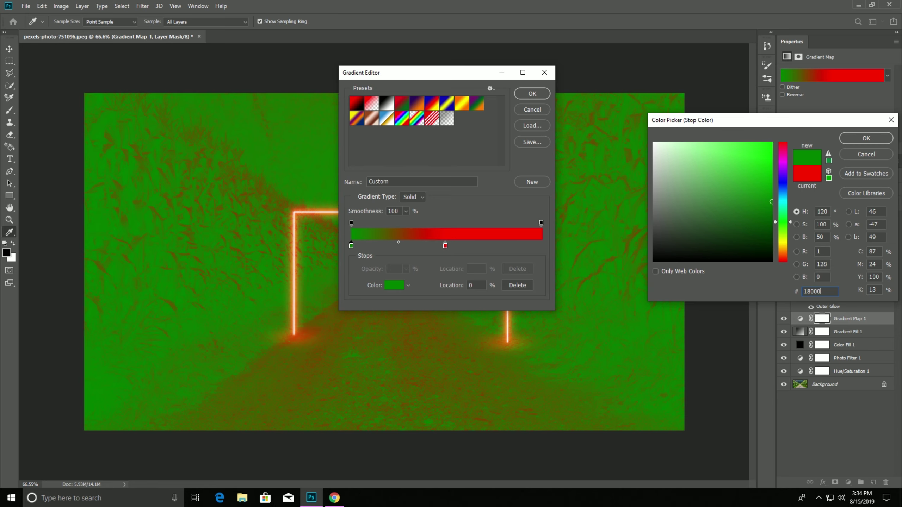
type("0")
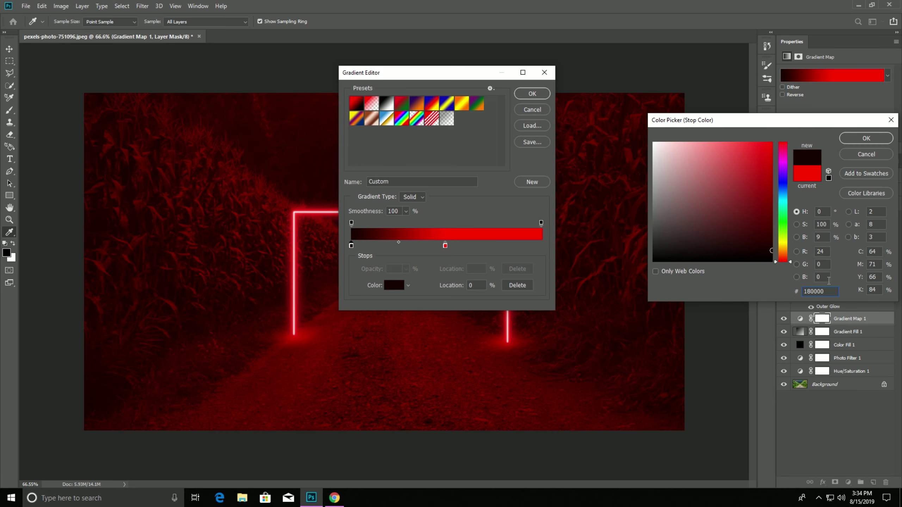
left_click(863, 138)
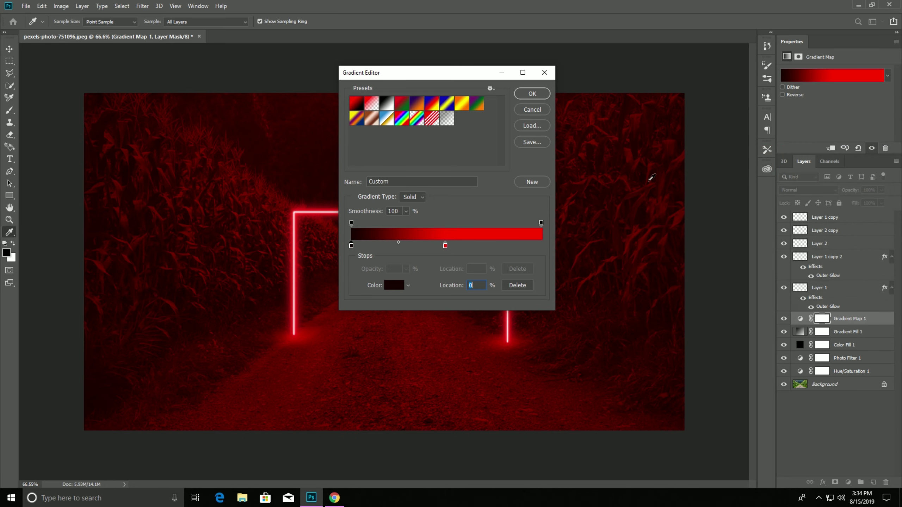
left_click(531, 93)
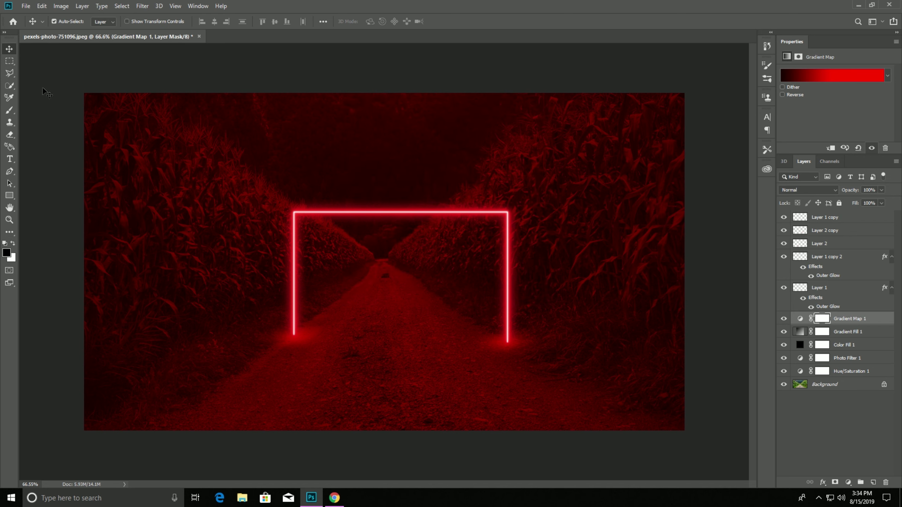
Invert the Gradient Map mask and brush white over the left corn, road and right corn
left_click(61, 6)
mouse_move(75, 31)
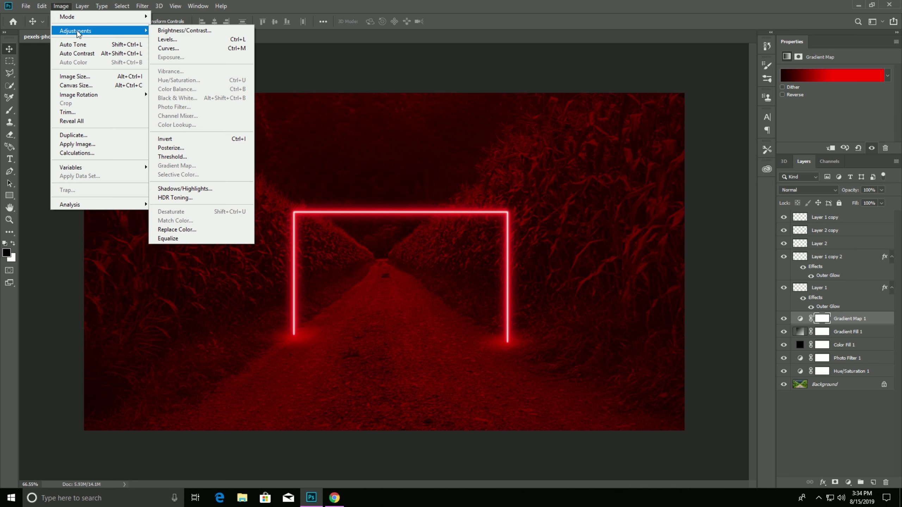
left_click(165, 139)
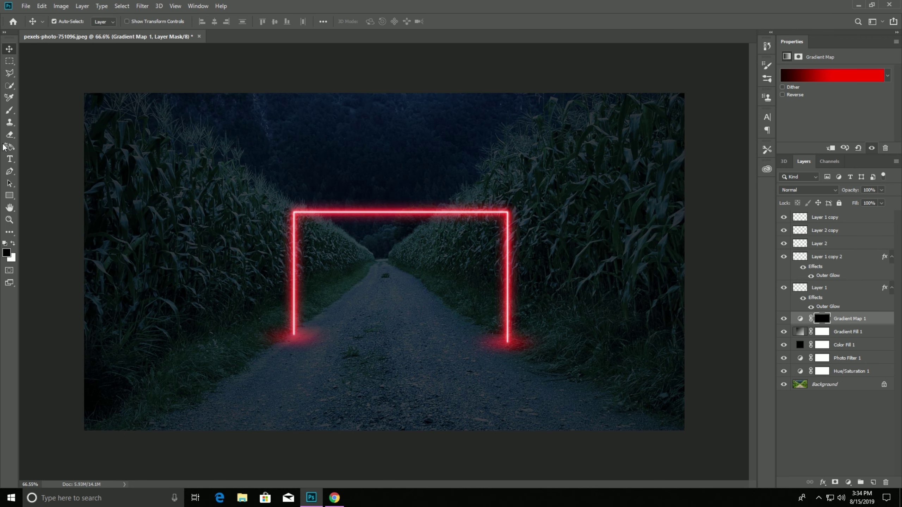
key("b")
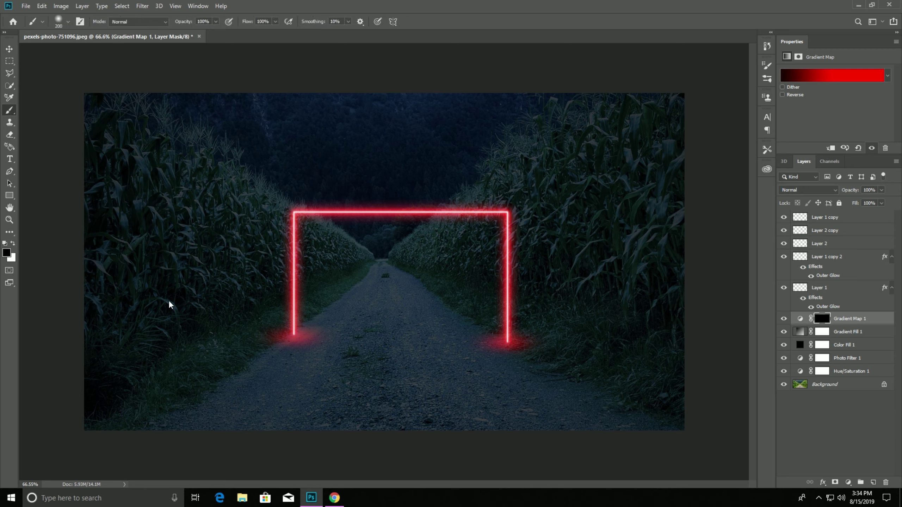
left_click(12, 245)
left_click_drag(219, 167, 217, 228)
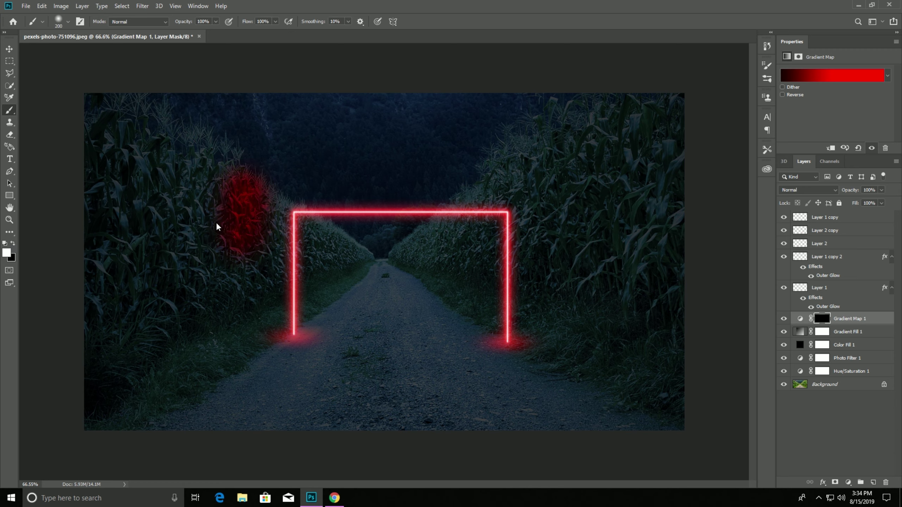
mouse_move(253, 306)
left_mouse_down()
mouse_move(428, 316)
mouse_move(514, 293)
left_mouse_up()
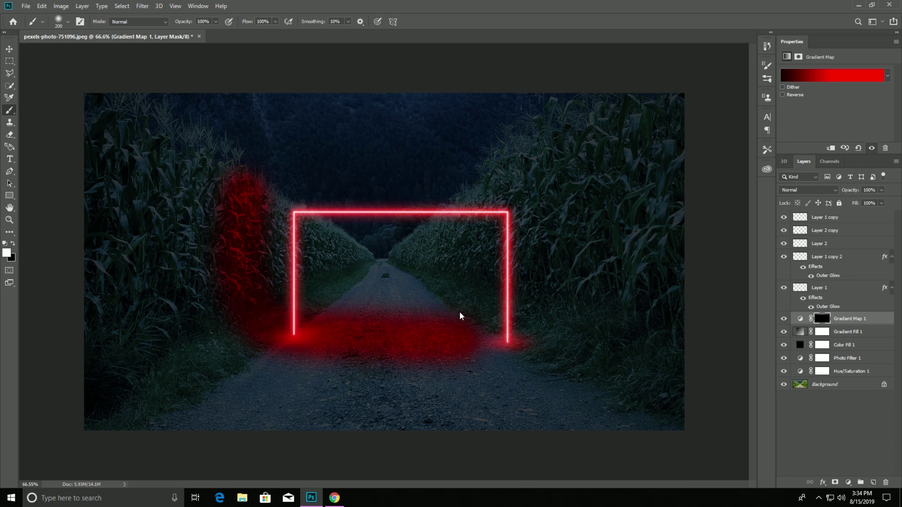
left_click_drag(535, 258, 532, 164)
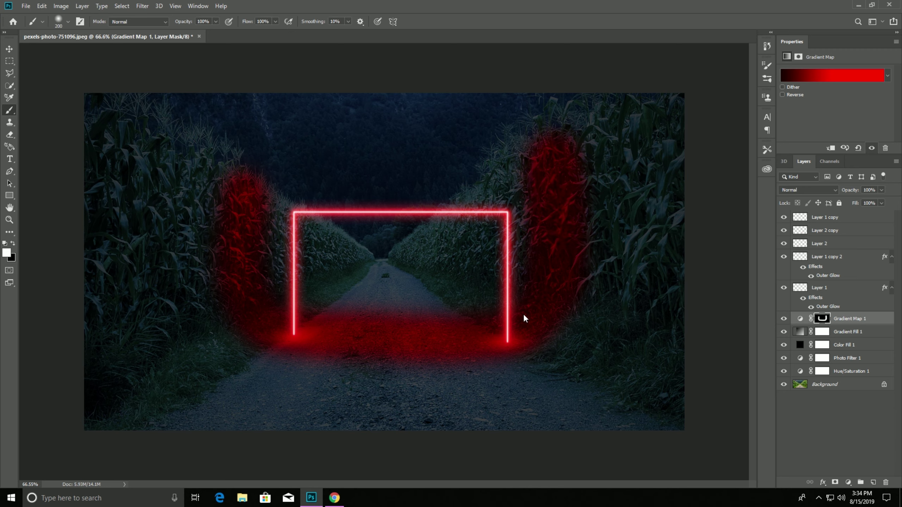
Clear the painted mask strokes and enlarge the brush to 300 px
key("ctrl+BackSpace")
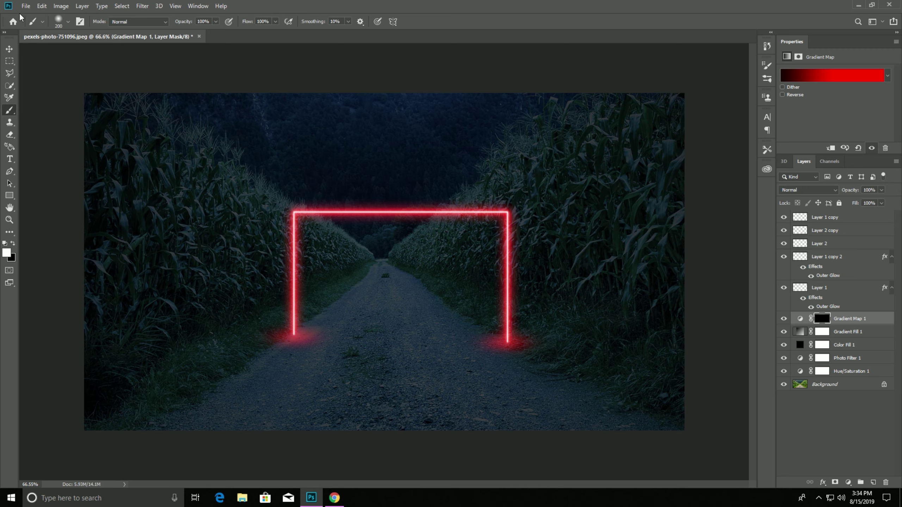
left_click(68, 22)
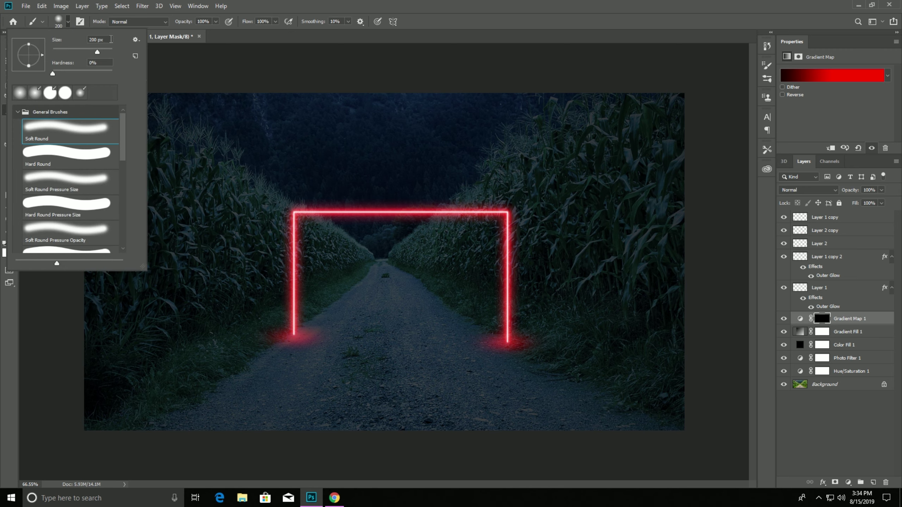
double_click(99, 39)
type("300")
key("Return")
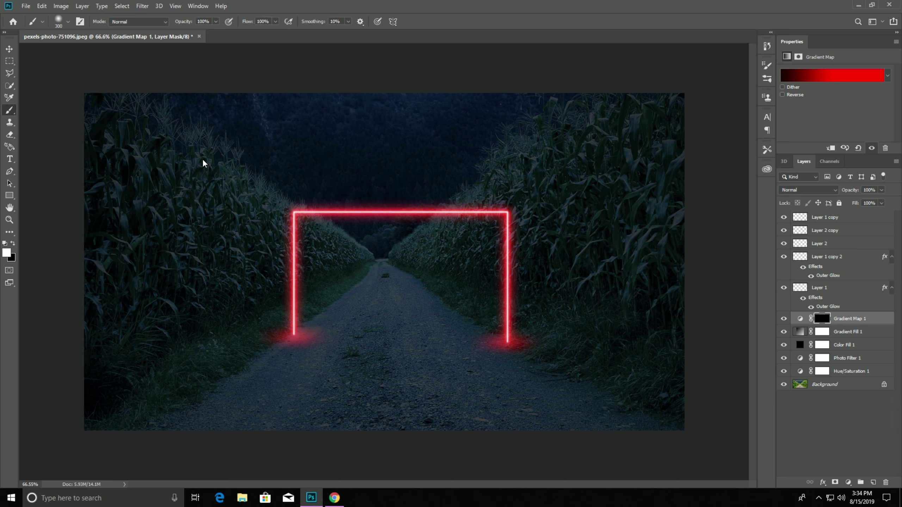
Repaint white over the left corn, road and right corn, then trim the road glow in black
left_click_drag(203, 163, 209, 258)
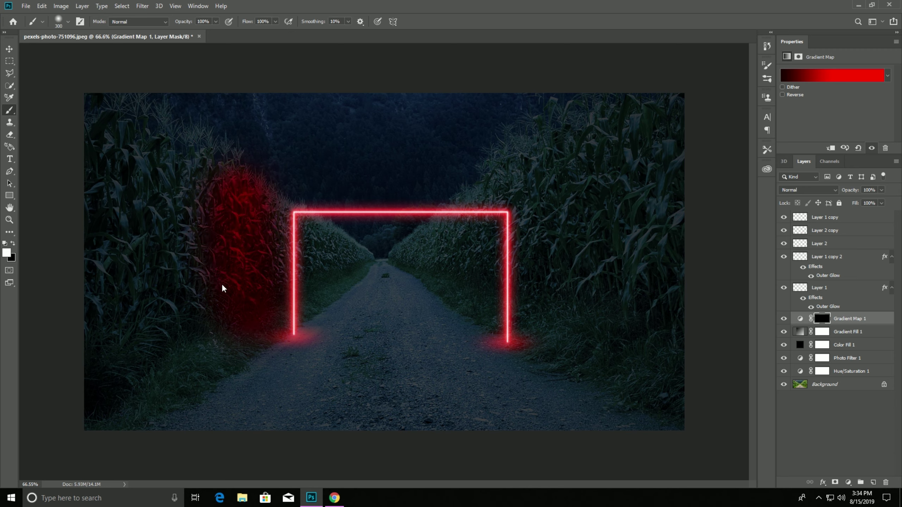
mouse_move(222, 288)
left_mouse_down()
mouse_move(256, 302)
mouse_move(446, 311)
mouse_move(479, 308)
mouse_move(506, 290)
left_mouse_up()
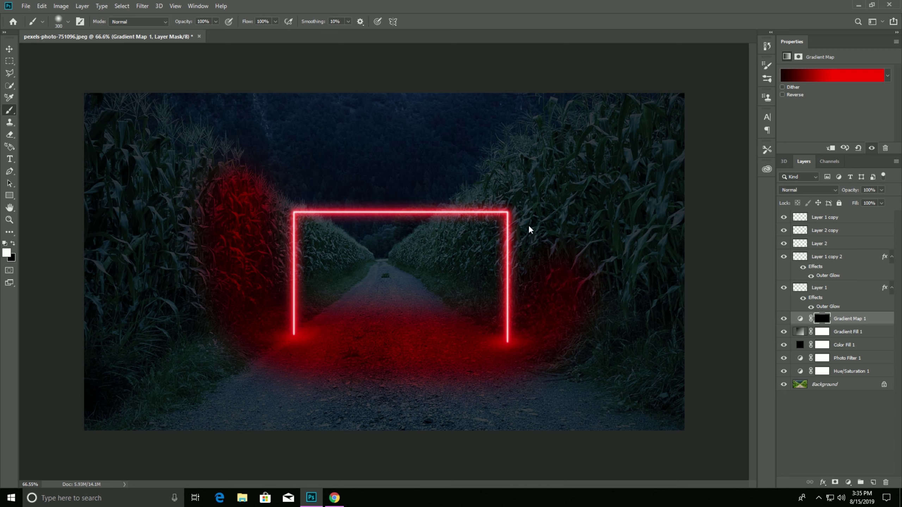
left_click_drag(529, 227, 526, 115)
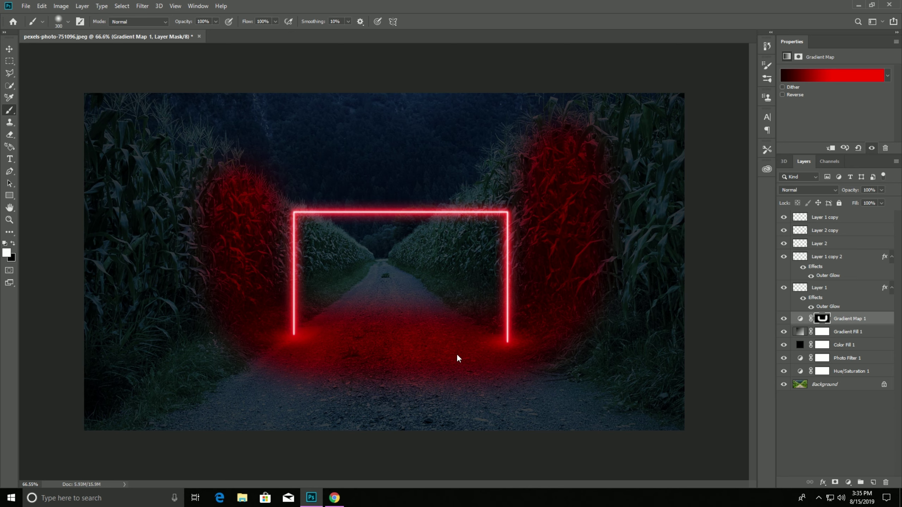
left_click(13, 244)
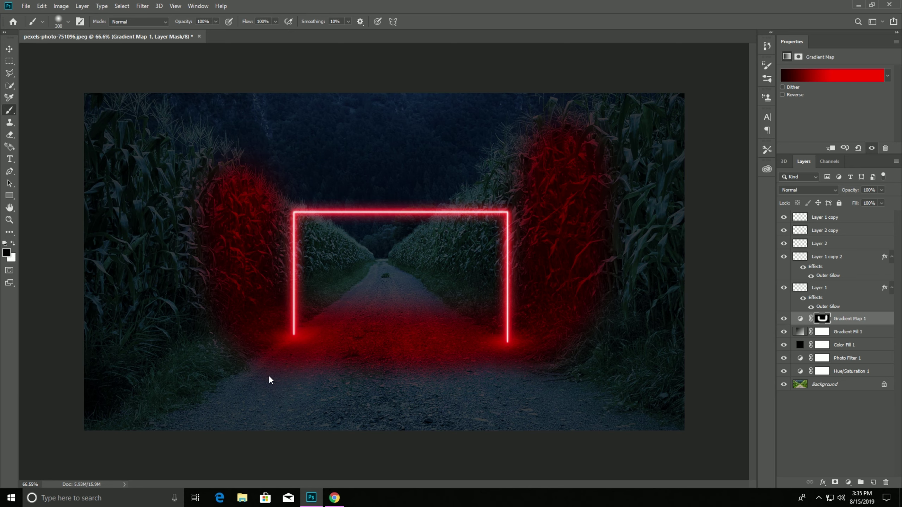
left_click_drag(300, 249, 400, 249)
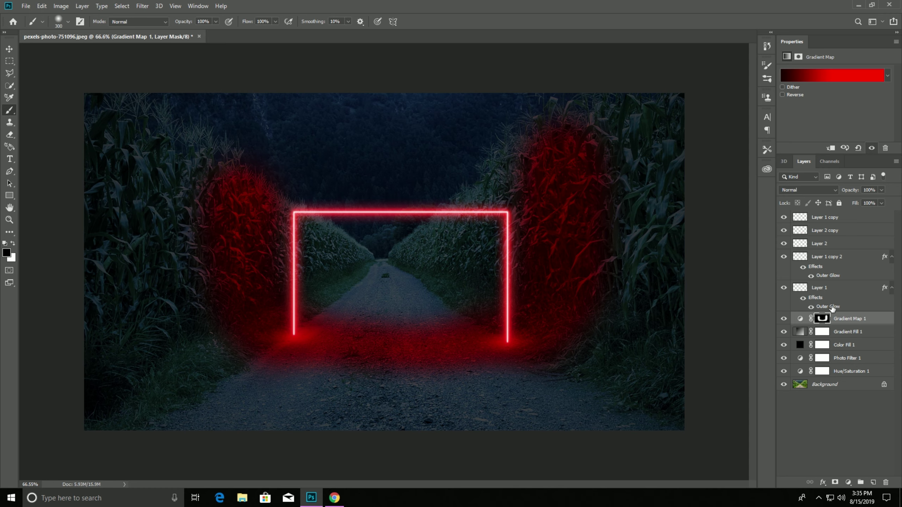
Add a Brightness/Contrast adjustment layer set to Brightness 150 and Contrast 70
left_click(848, 483)
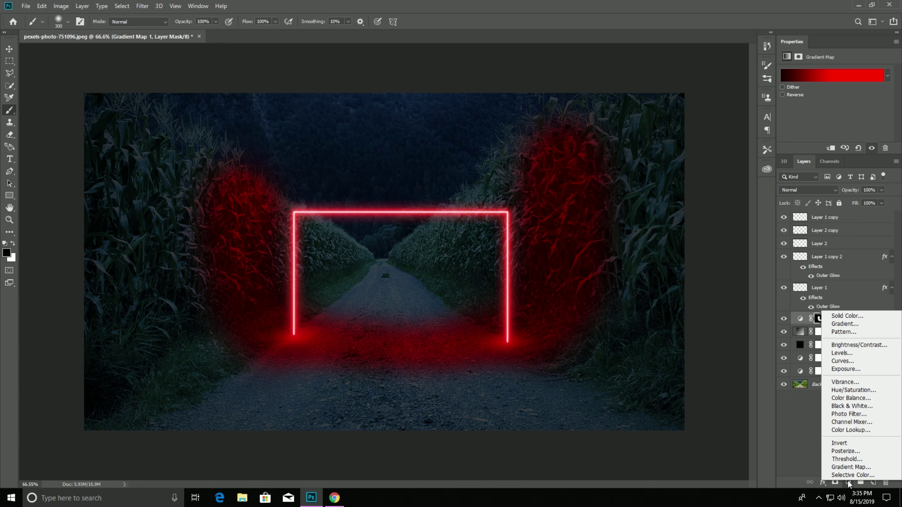
left_click(865, 345)
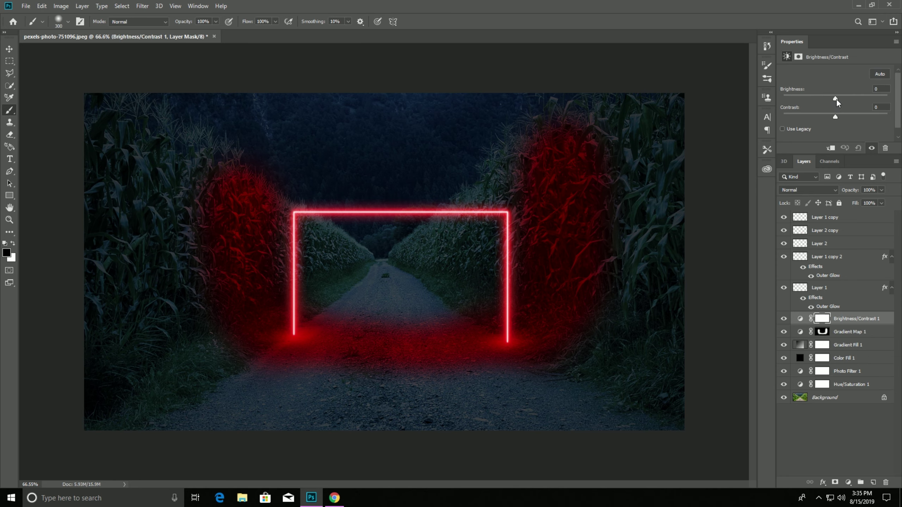
left_click_drag(835, 98, 900, 102)
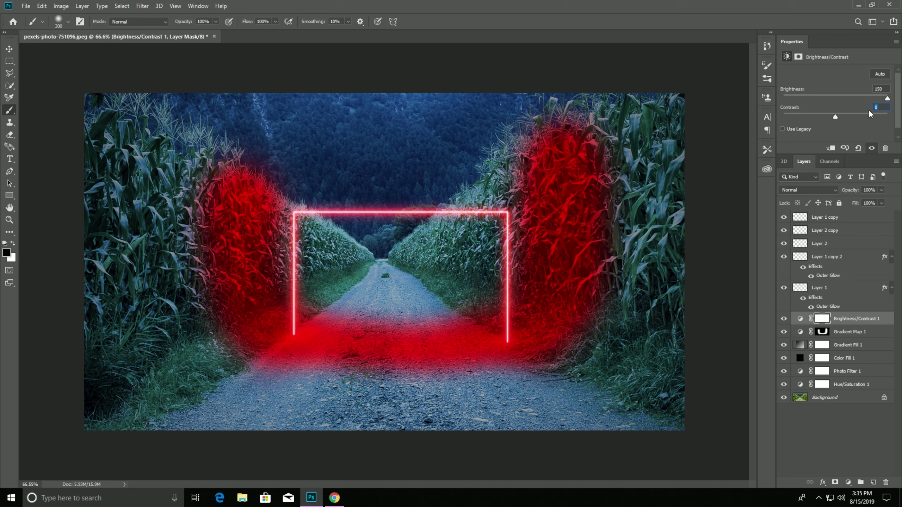
type("70")
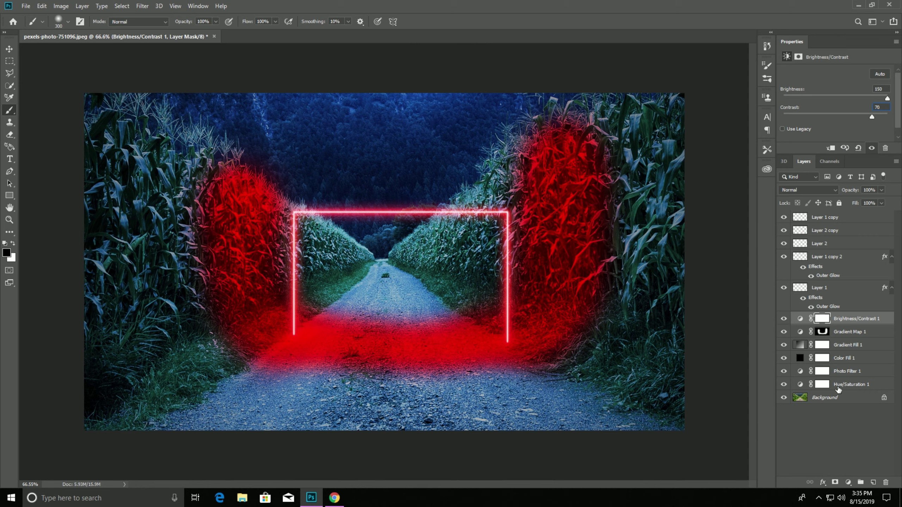
left_click(63, 6)
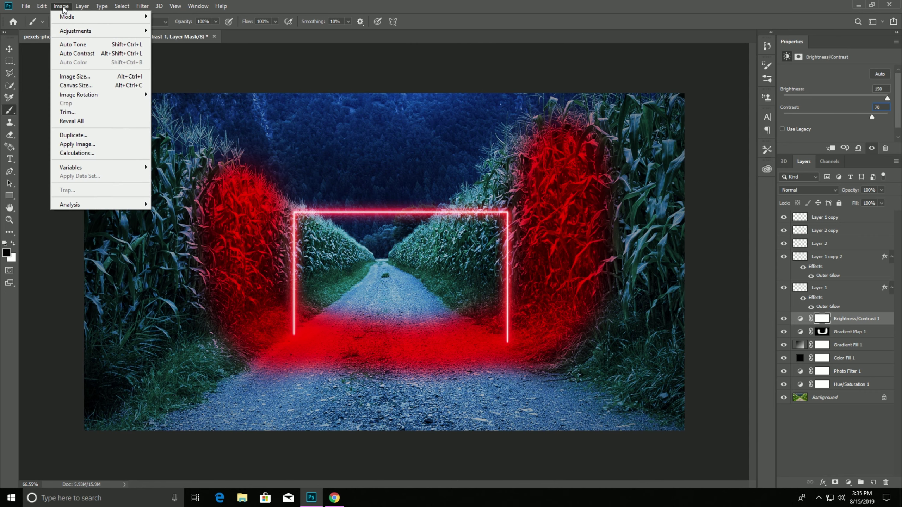
mouse_move(75, 30)
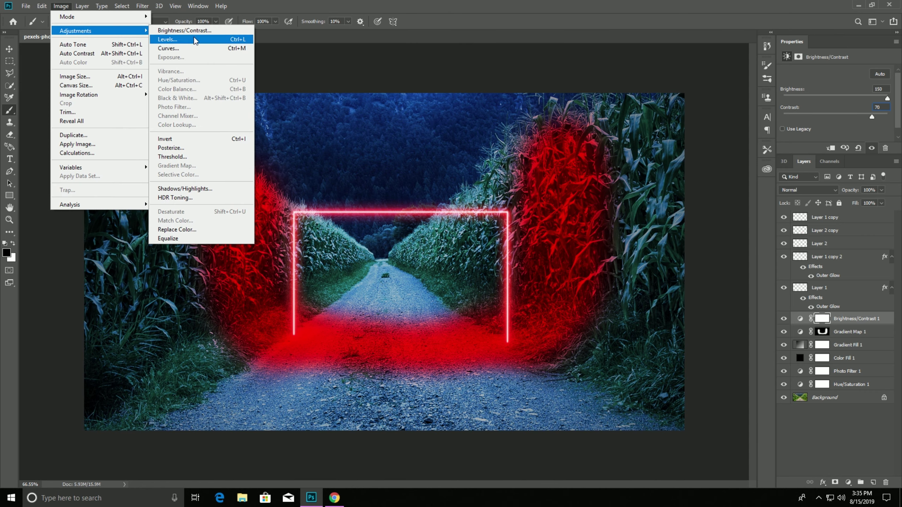
Invert the Brightness/Contrast 1 mask to hide the brightening everywhere
left_click(167, 139)
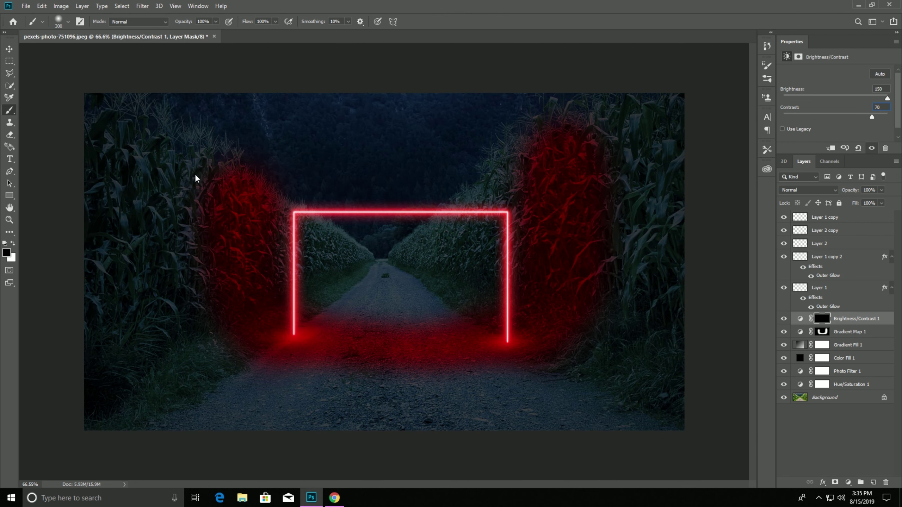
key("Return")
left_click(204, 206)
Paint white over the red-lit corn and black over the road inside the gate
left_click(13, 243)
mouse_move(207, 167)
left_mouse_down()
mouse_move(201, 203)
mouse_move(281, 298)
mouse_move(457, 293)
mouse_move(522, 170)
mouse_move(529, 133)
left_mouse_up()
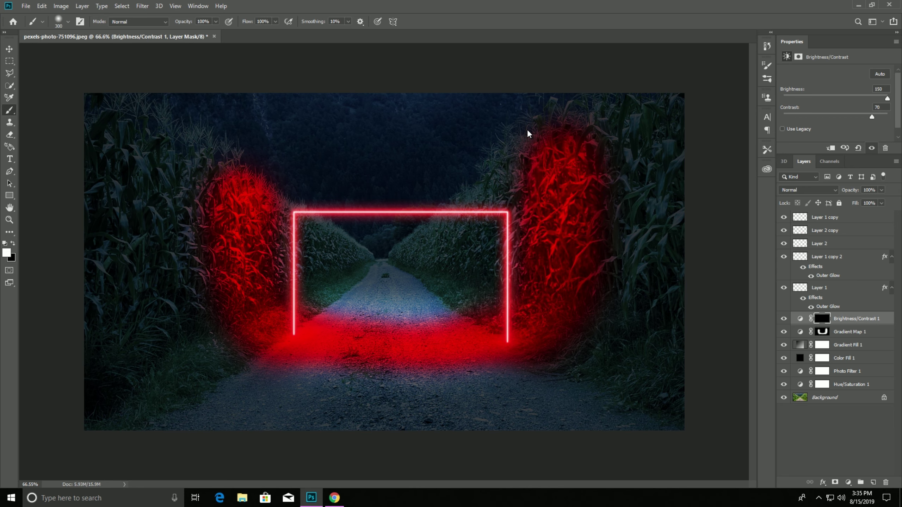
left_click(12, 245)
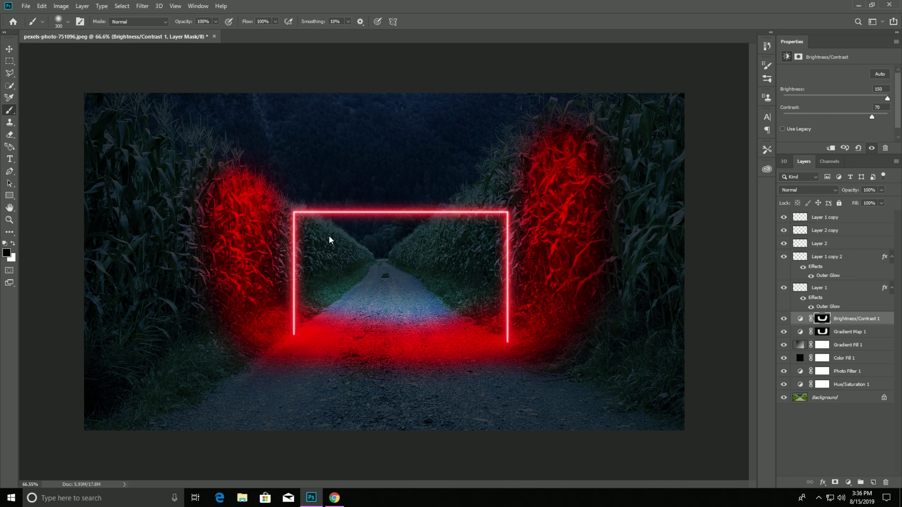
left_click_drag(330, 240, 378, 244)
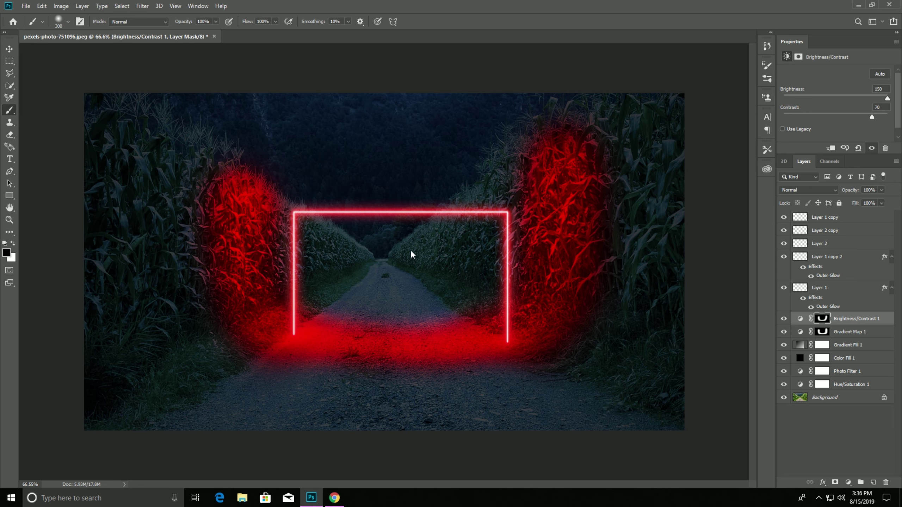
left_click(832, 288)
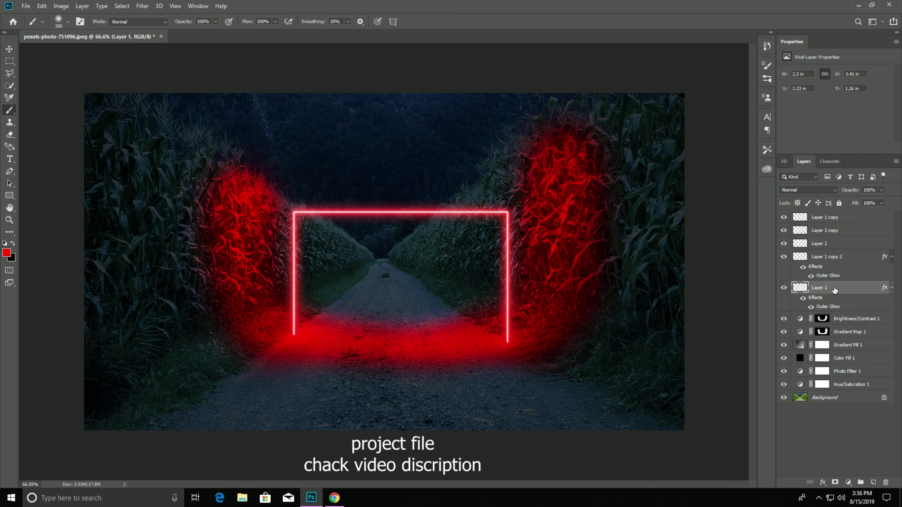
Group the neon gate layers into Group 1 and lower Brightness/Contrast 1 opacity to about 54%
left_click(835, 221, "shift")
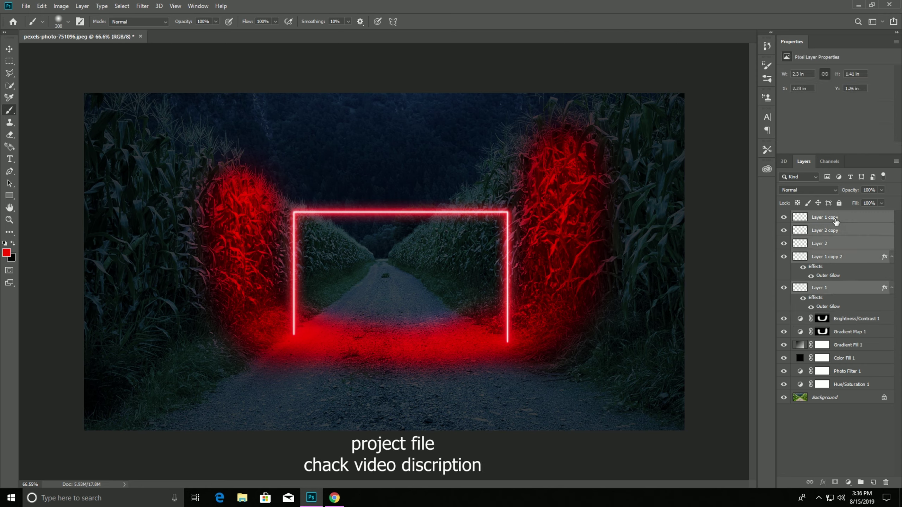
left_click(860, 482)
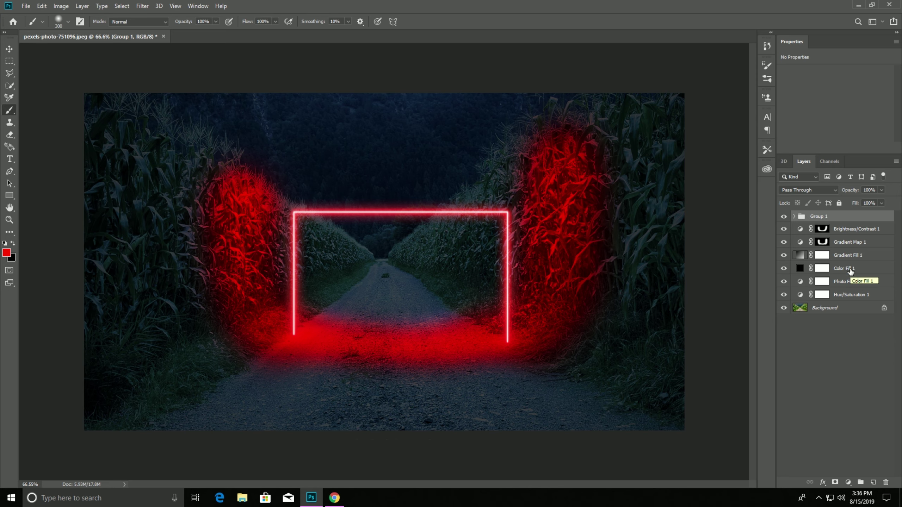
left_click(855, 230)
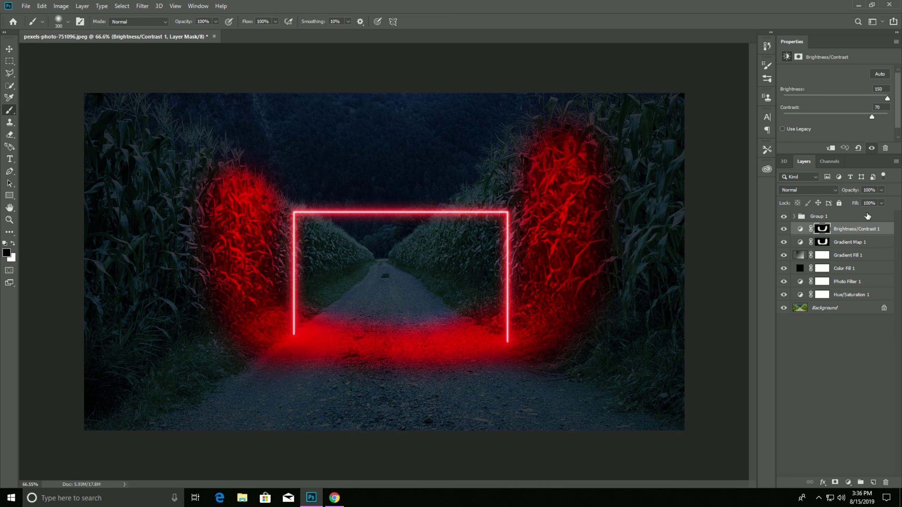
left_click(883, 191)
left_click_drag(882, 206, 876, 206)
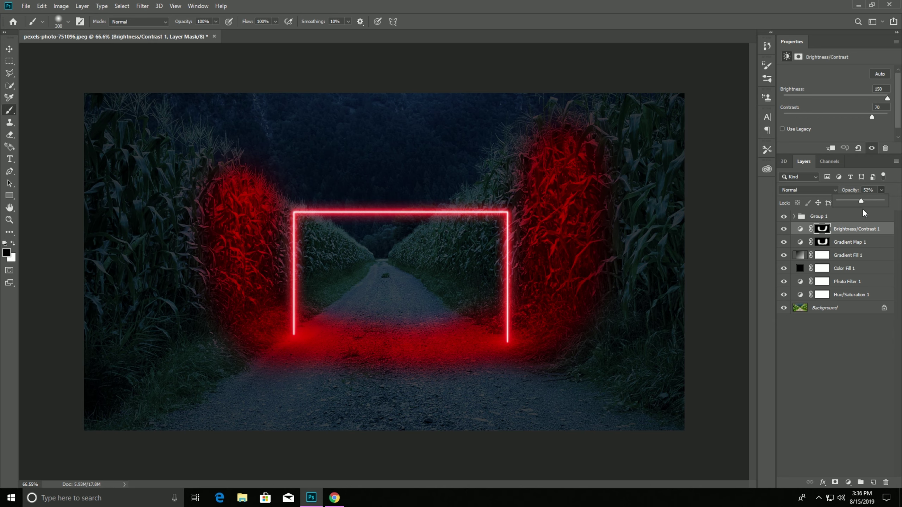
left_click_drag(860, 205, 861, 204)
Lower Gradient Map 1 opacity to 80%
left_click(859, 243)
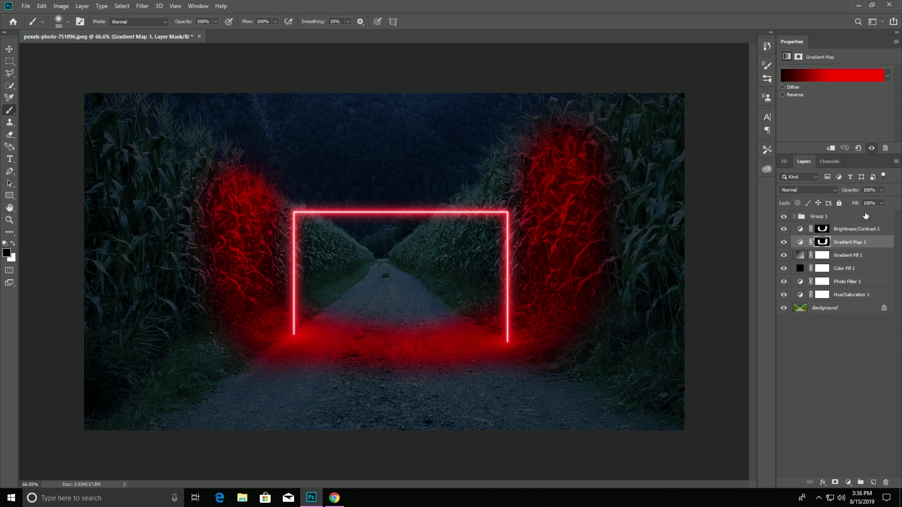
left_click(881, 190)
left_click_drag(883, 206, 875, 207)
left_click(861, 358)
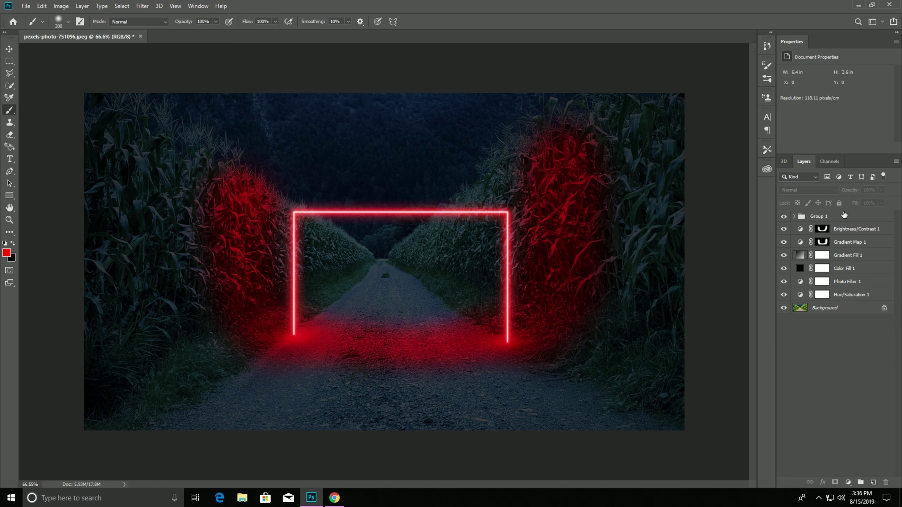
left_click(843, 216)
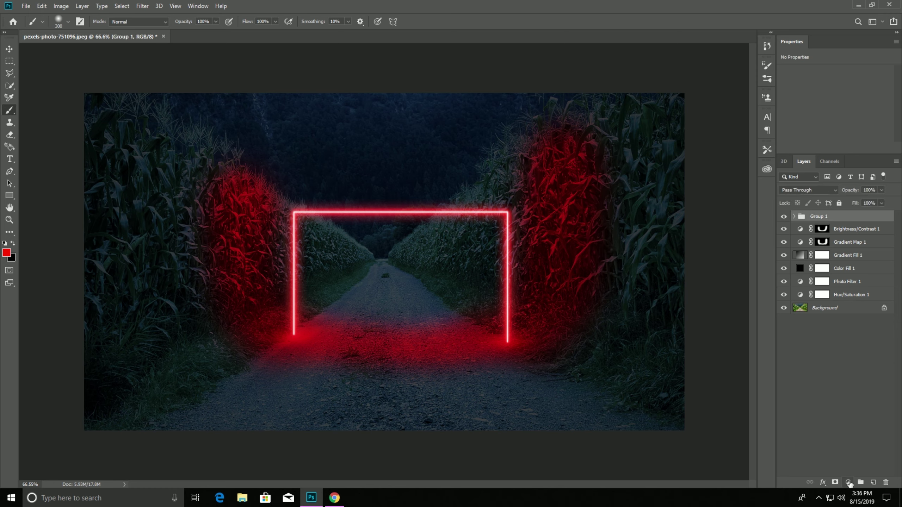
Add a Hue/Saturation layer clipped to Group 1 with Hue -138
left_click(848, 482)
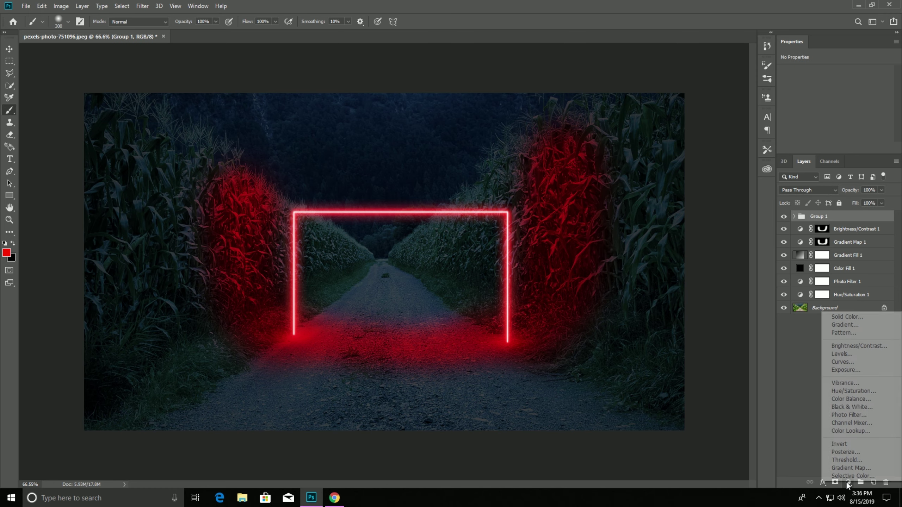
left_click(852, 390)
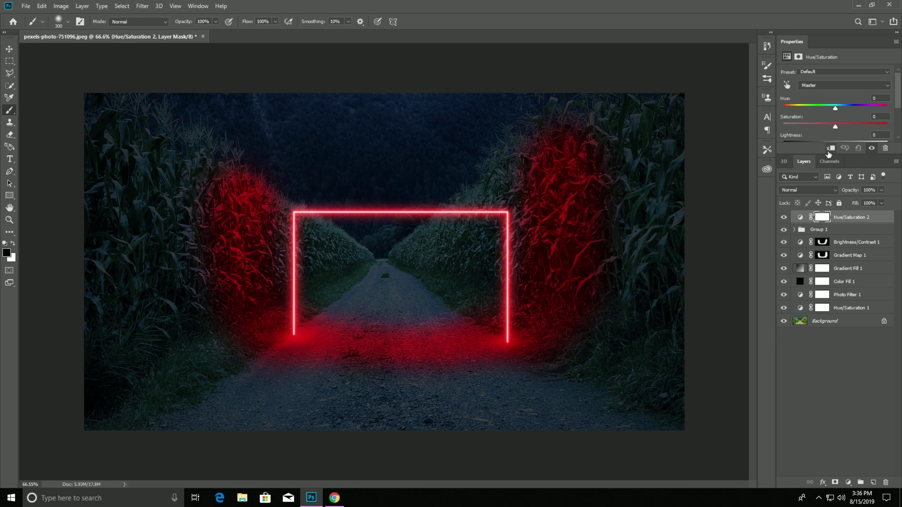
left_click(829, 149)
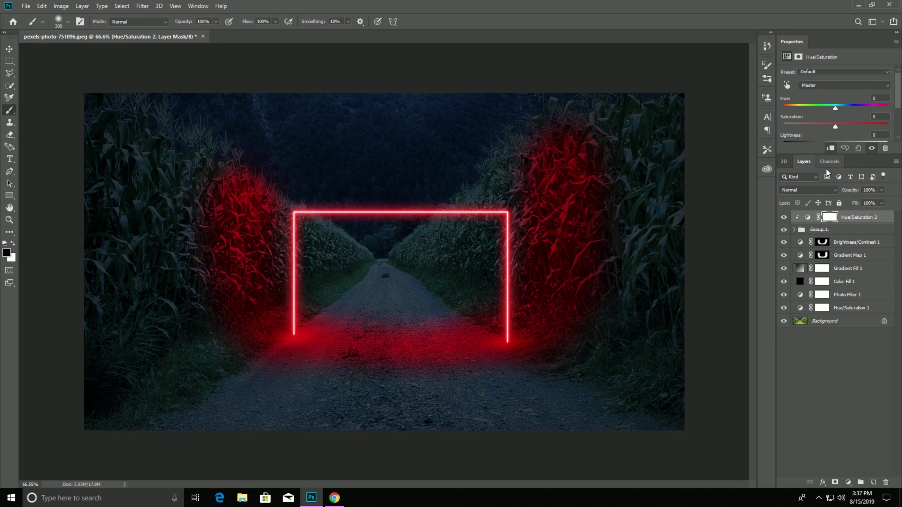
mouse_move(834, 108)
left_mouse_down()
mouse_move(792, 109)
mouse_move(893, 107)
mouse_move(792, 107)
left_mouse_up()
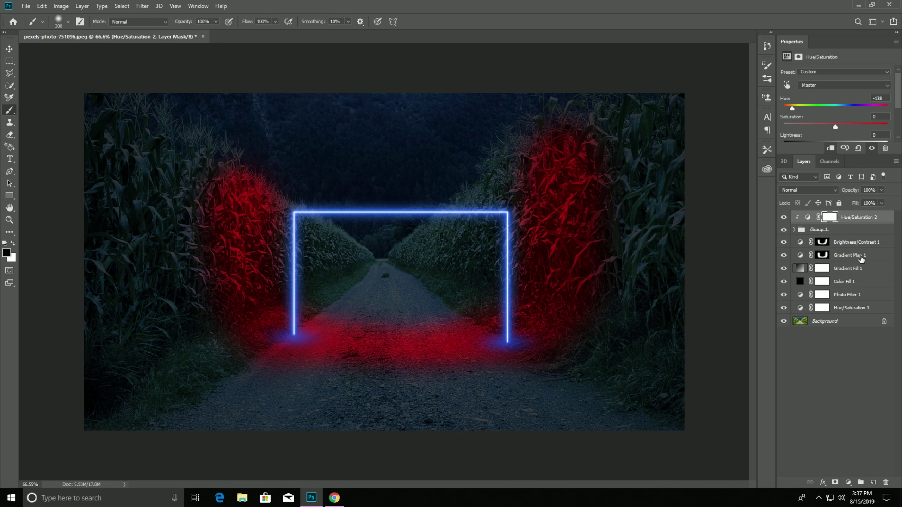
left_click(854, 246)
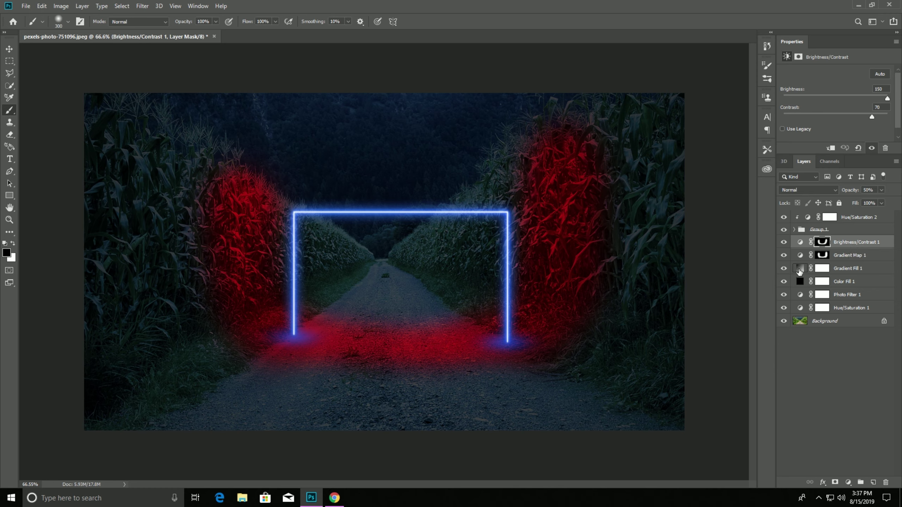
Check the fill and adjustment layers, then open Gradient Map 1's gradient editor
left_click(799, 269)
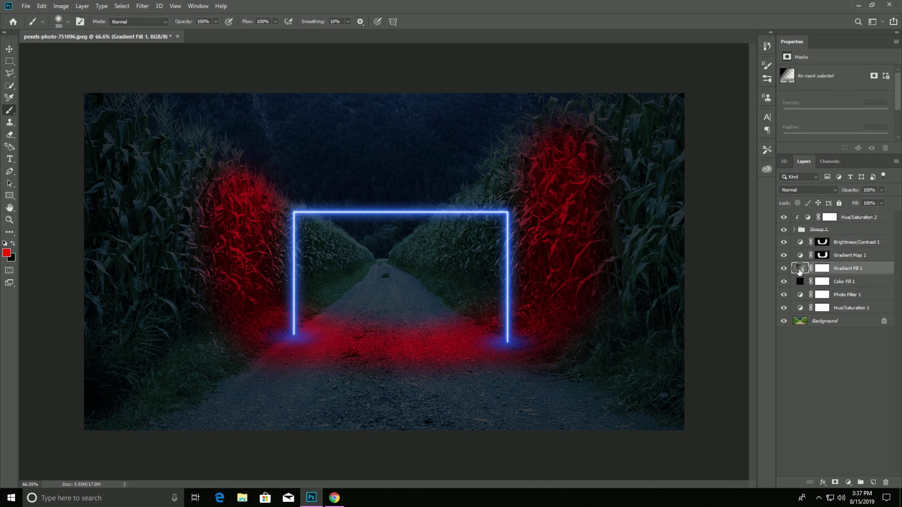
left_click(822, 256)
left_click(822, 245)
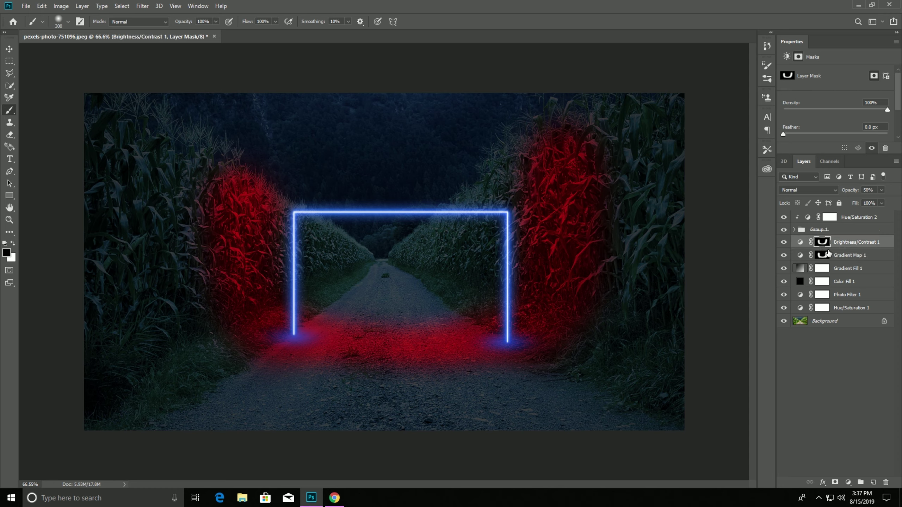
left_click(801, 272)
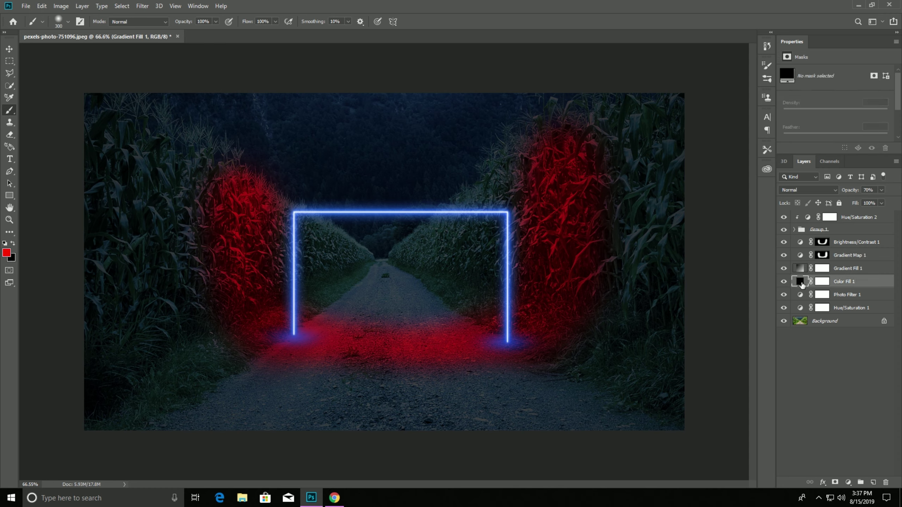
left_click(839, 271)
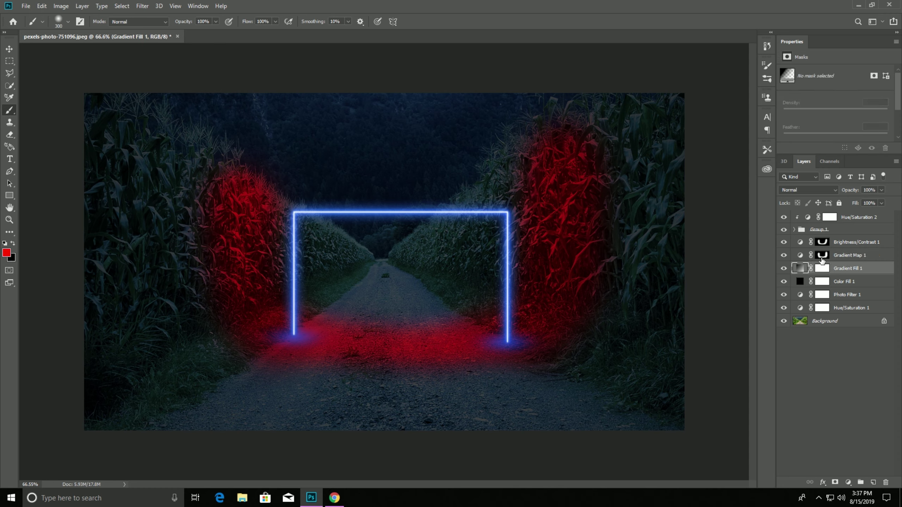
left_click(798, 243)
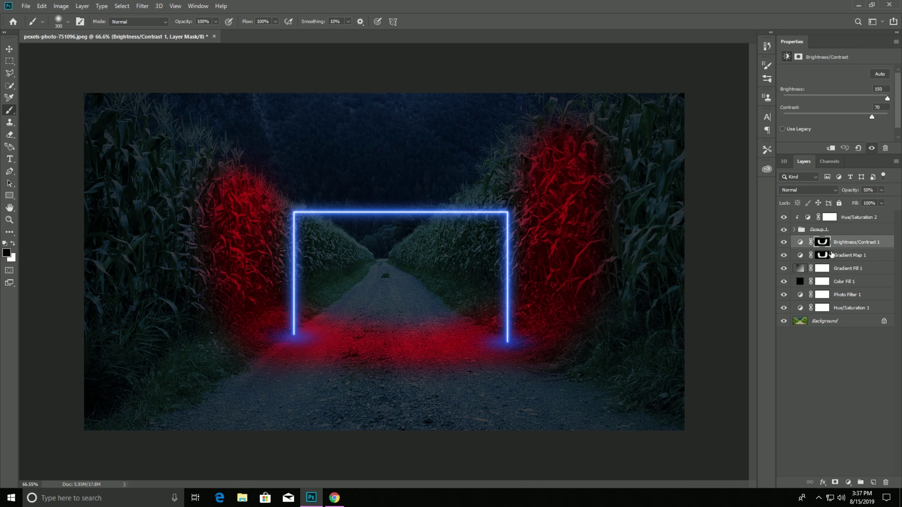
left_click(803, 257)
left_click(800, 256)
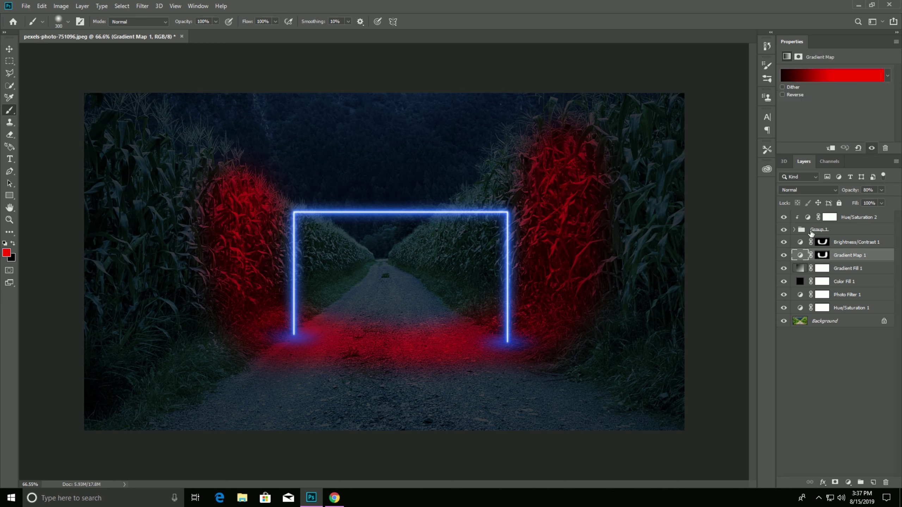
left_click(837, 78)
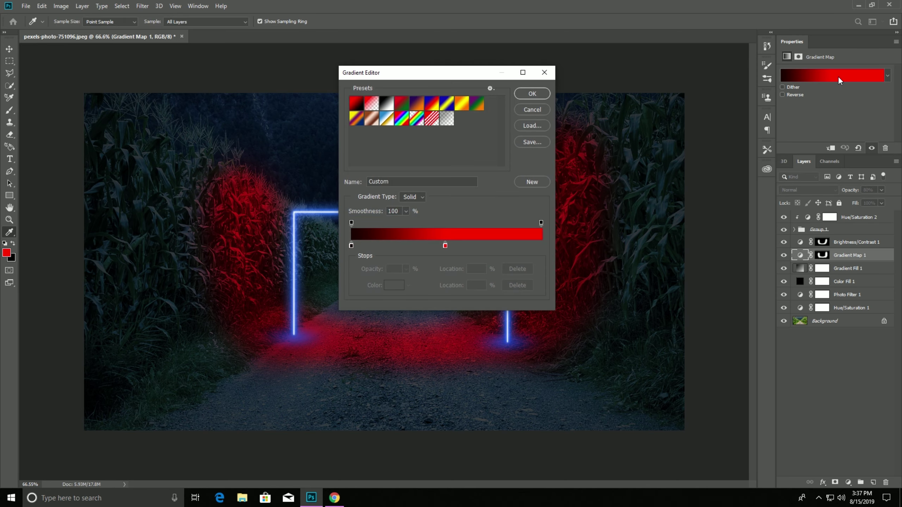
Change the gradient's red middle stop to a rich blue
left_click(444, 245)
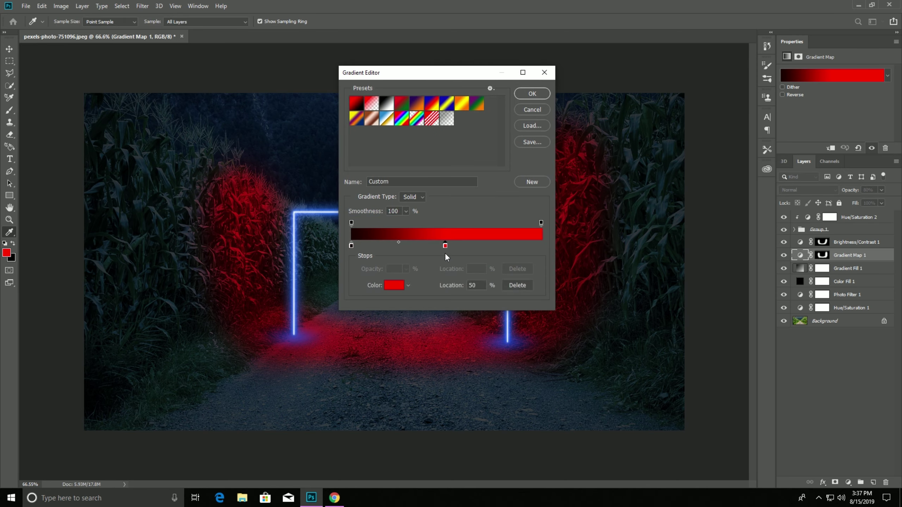
left_click(388, 289)
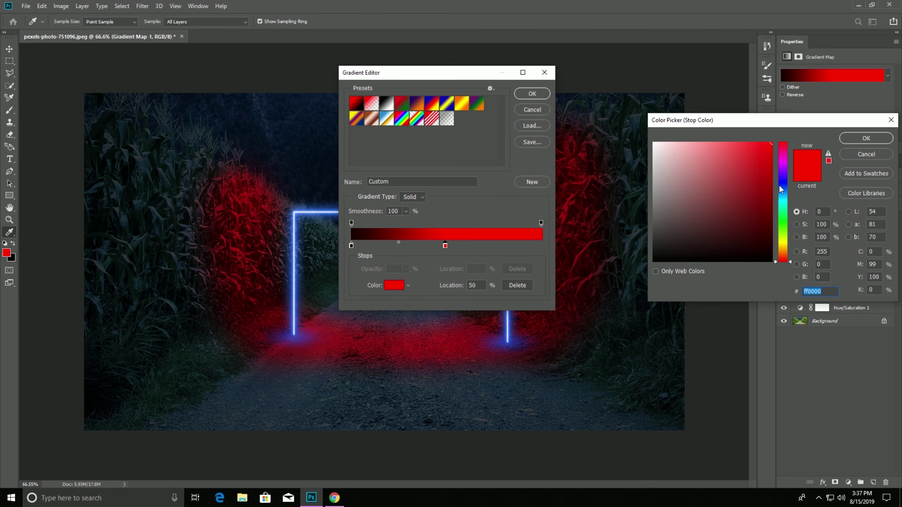
left_click(781, 187)
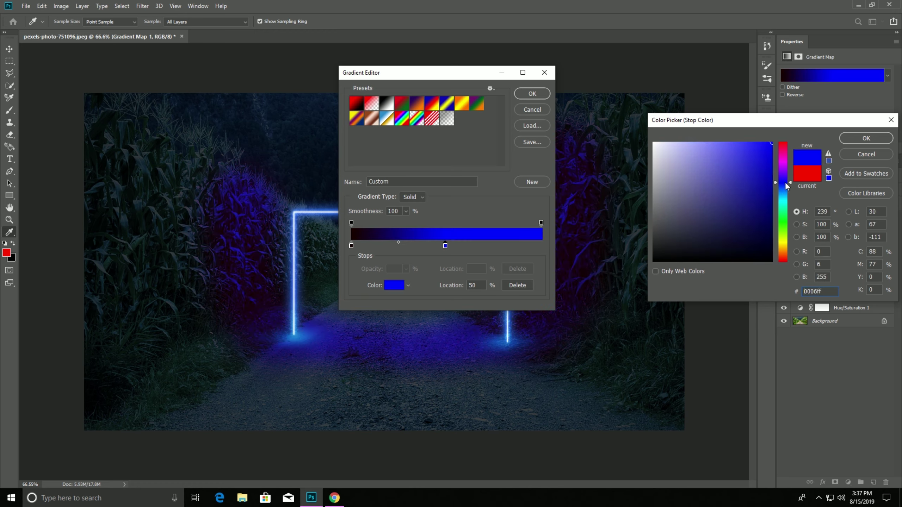
left_click_drag(784, 185, 784, 191)
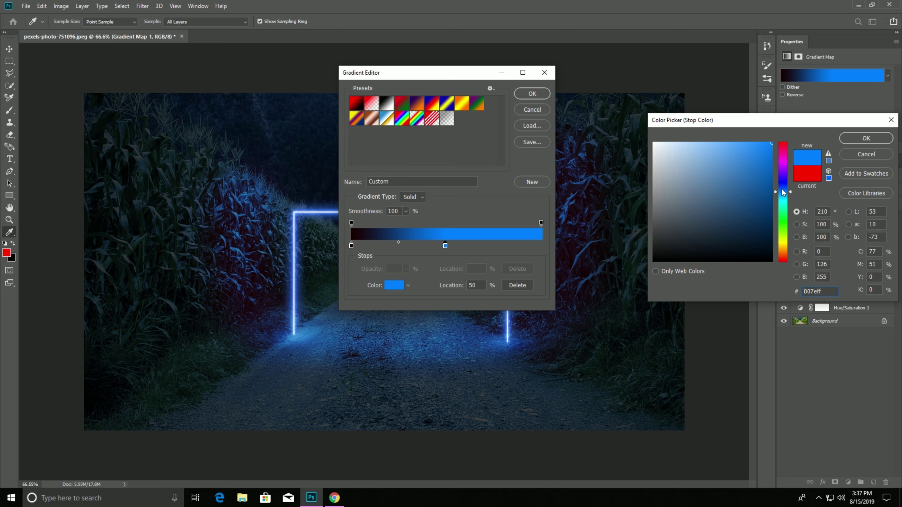
left_click(782, 189)
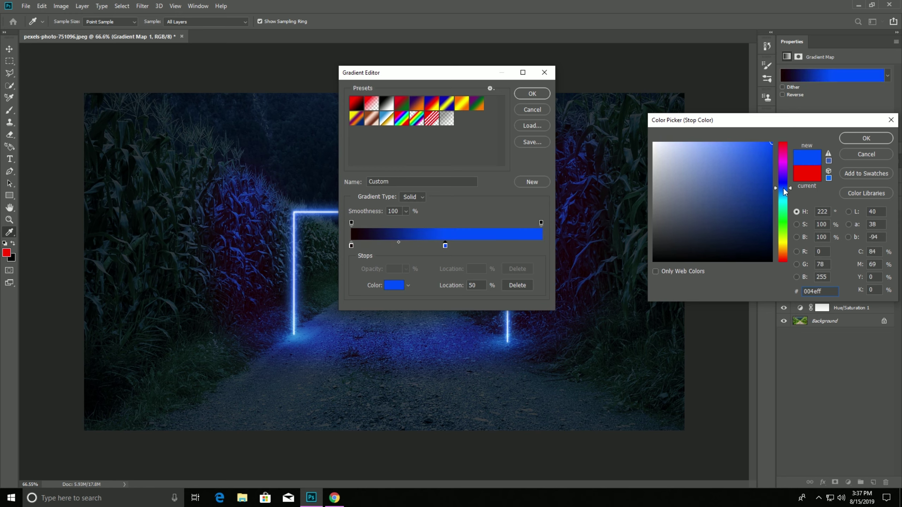
left_click(866, 138)
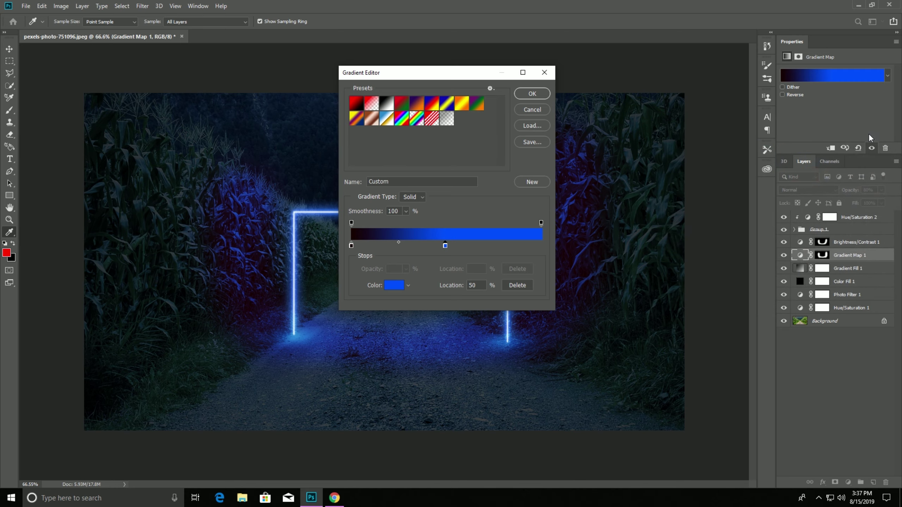
Set the left gradient stop to bright blue #0024ff and apply the gradient
left_click(350, 245)
left_click(394, 286)
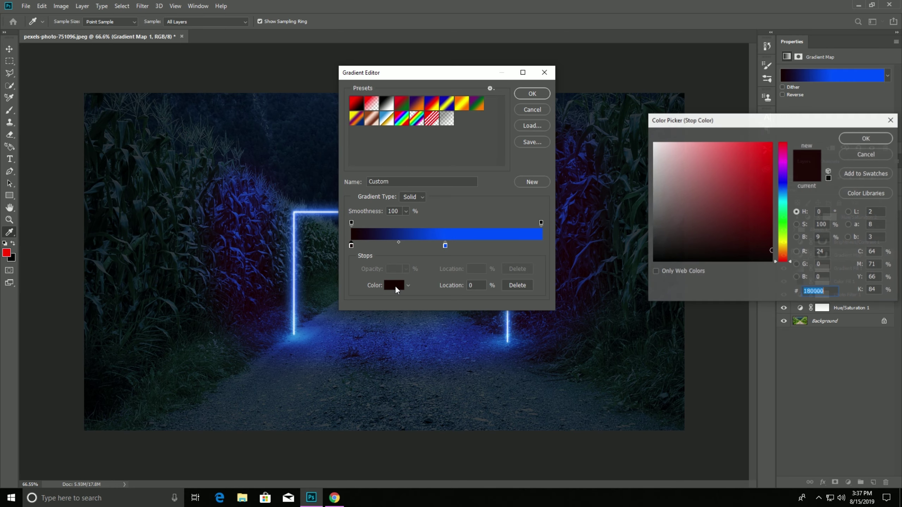
left_click(784, 187)
left_click_drag(784, 191, 784, 188)
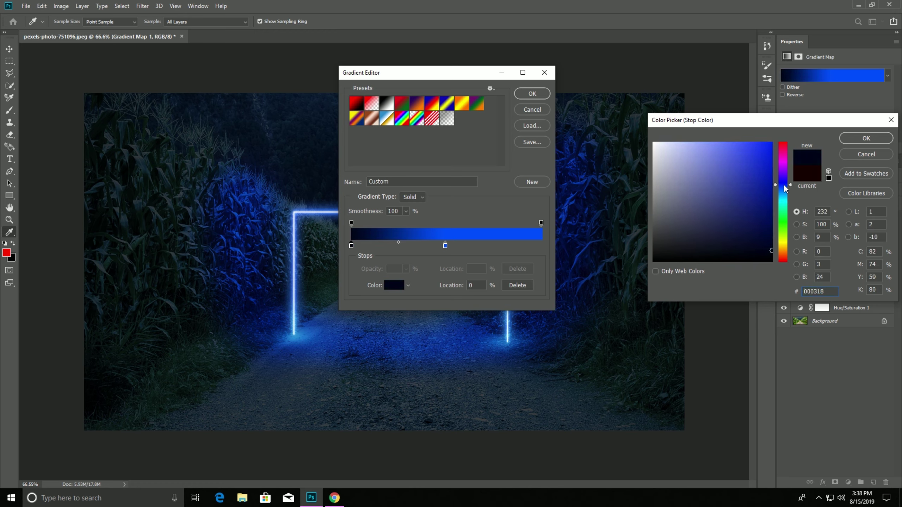
left_click_drag(761, 152, 793, 136)
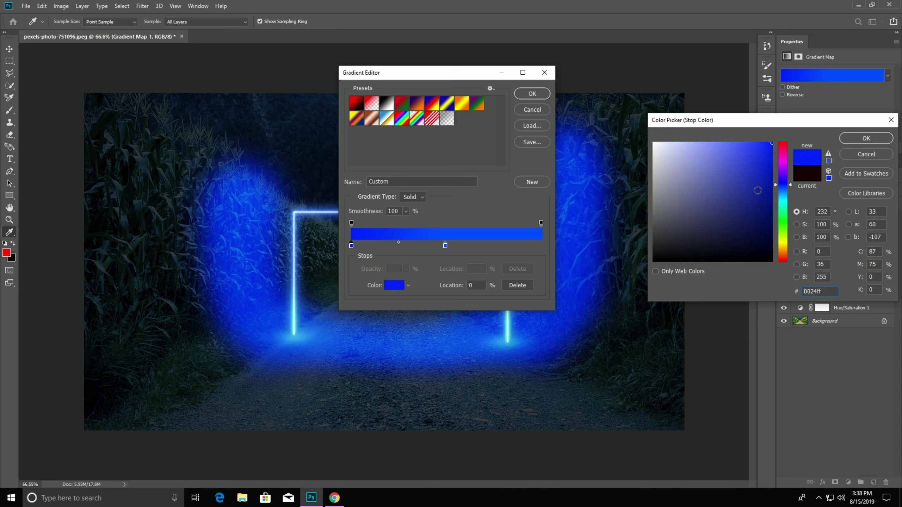
left_click_drag(757, 190, 761, 223)
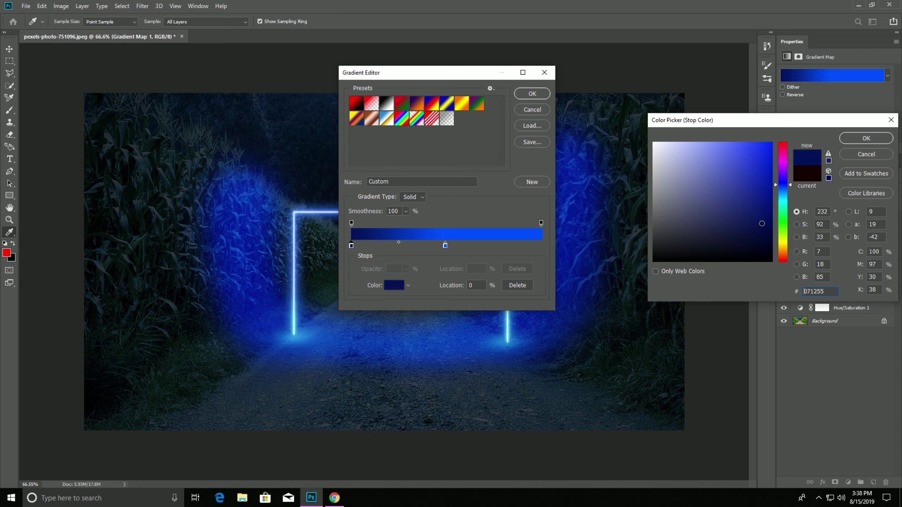
left_click_drag(761, 223, 758, 238)
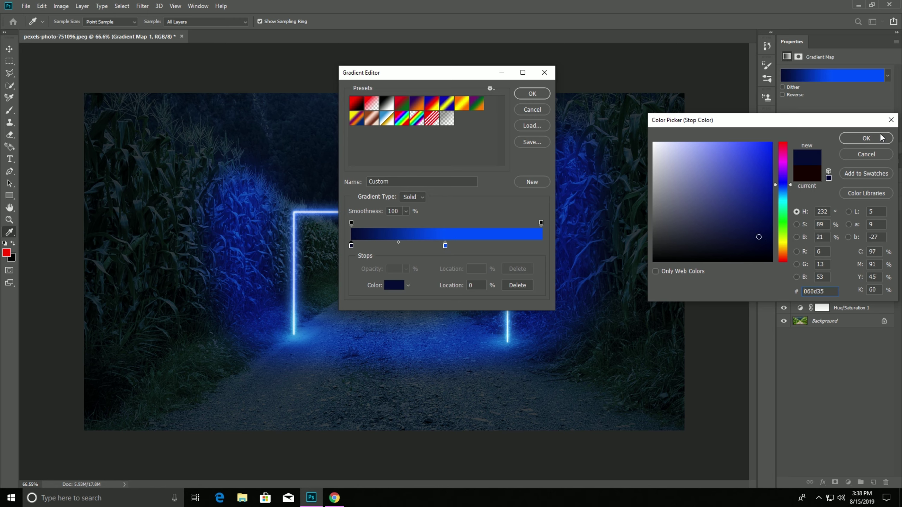
left_click_drag(759, 165, 784, 117)
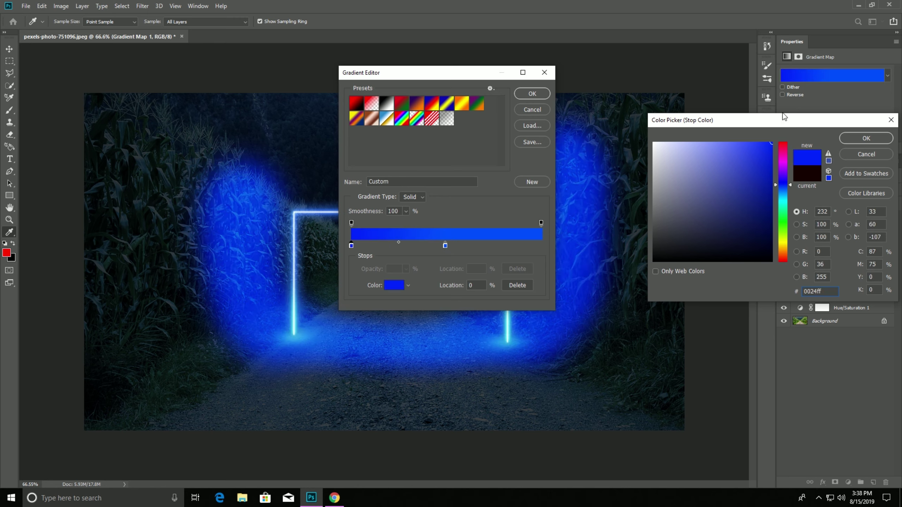
left_click(853, 142)
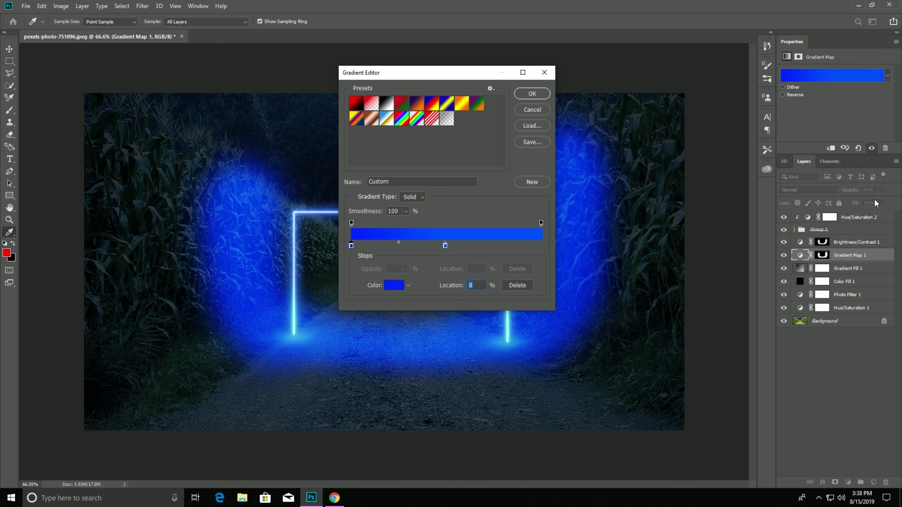
left_click(531, 94)
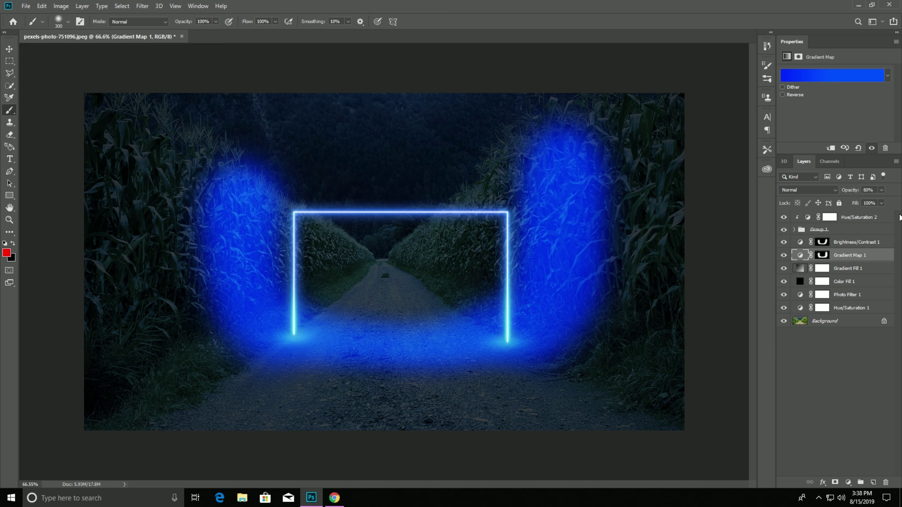
Lower the Gradient Map 1 and Brightness/Contrast 1 opacities, the latter to 66%
left_click(881, 189)
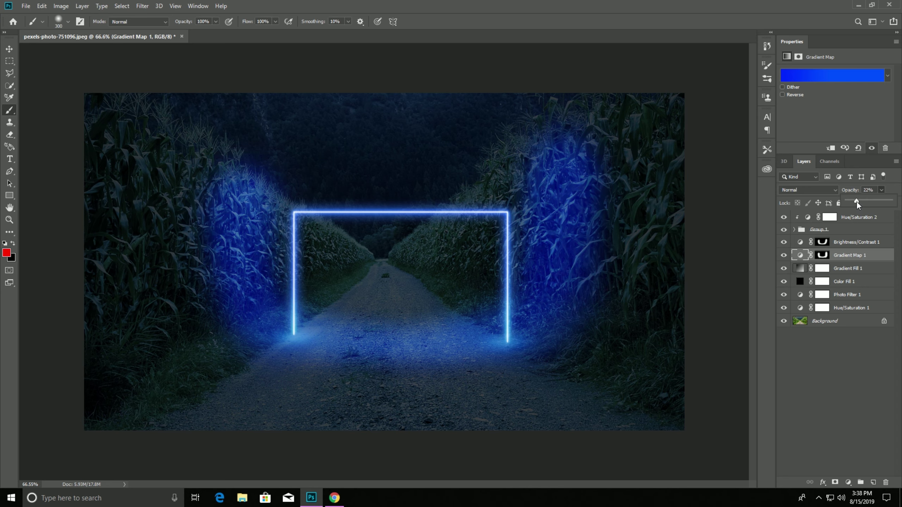
left_click(865, 245)
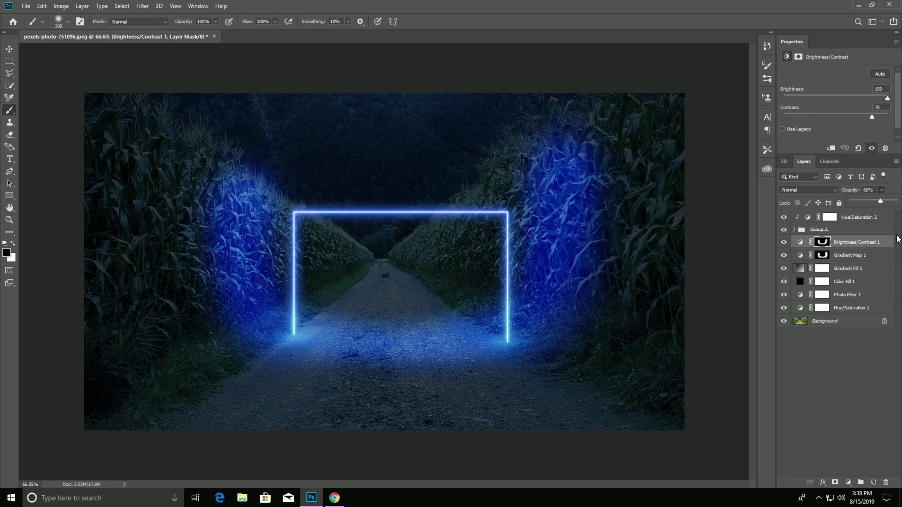
left_click(898, 190)
Select Gradient Fill 1 and choose File > Place Linked
left_click(845, 270)
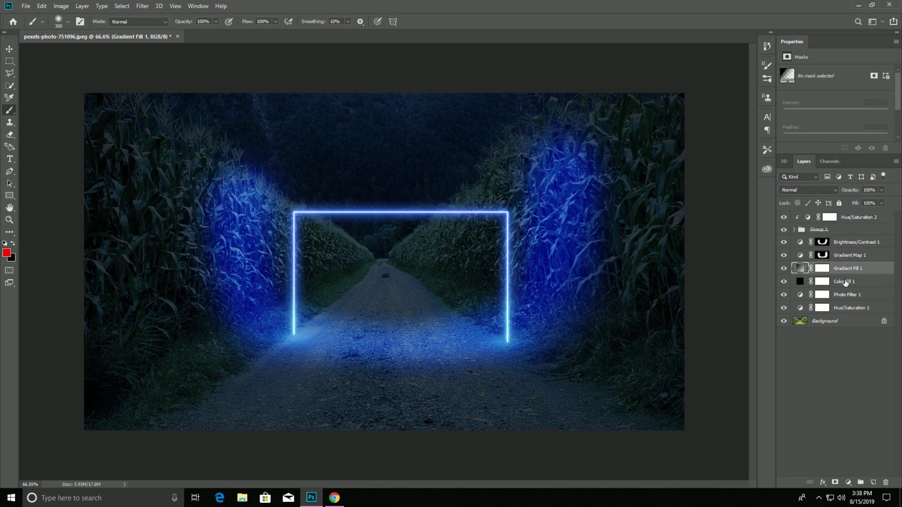
left_click(26, 6)
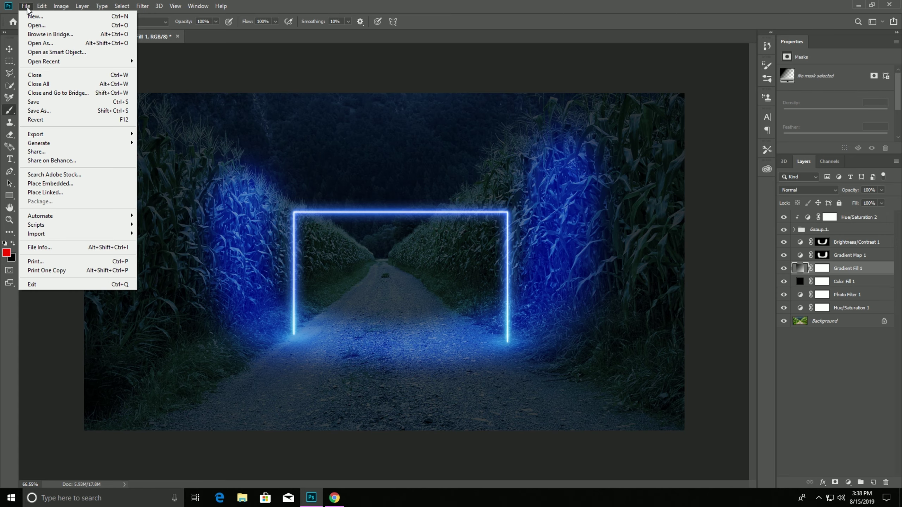
left_click(50, 192)
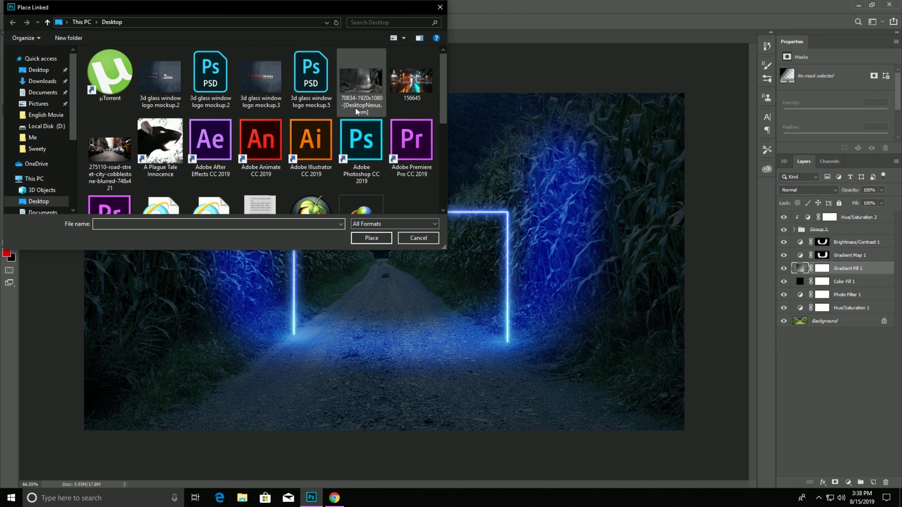
Place post-apocalyptic-wallpapers-311 from the Desktop as a linked layer
scroll(203, 173, "down", 3)
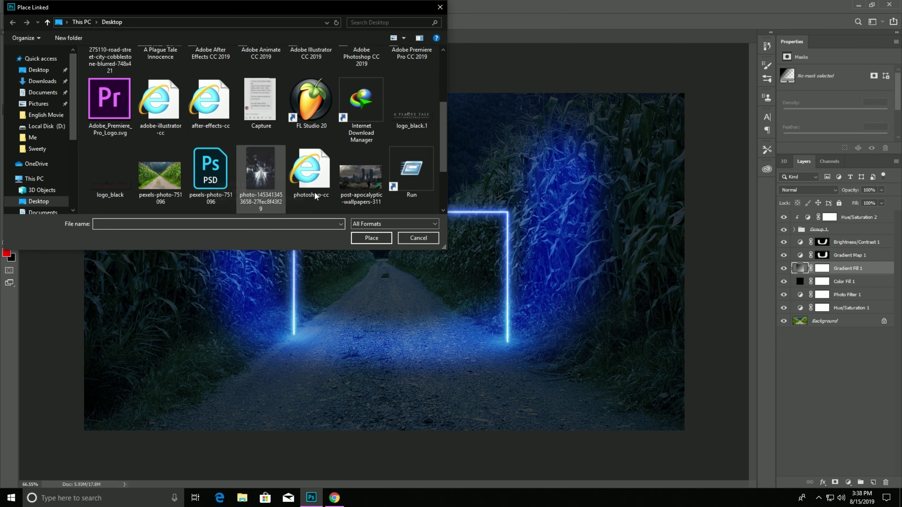
left_click(356, 178)
left_click(361, 239)
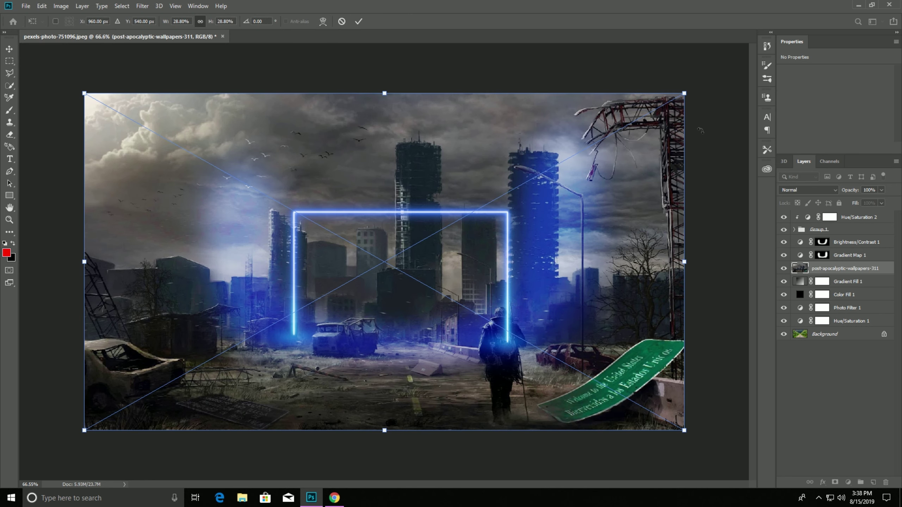
Shrink the city image to roughly gate size and move it into the gate opening
left_click_drag(685, 93, 497, 199)
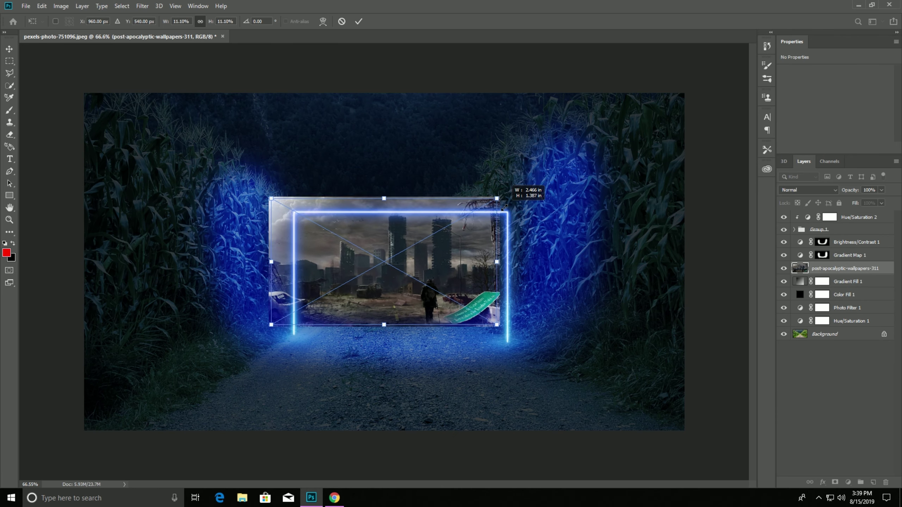
left_click_drag(465, 260, 481, 273)
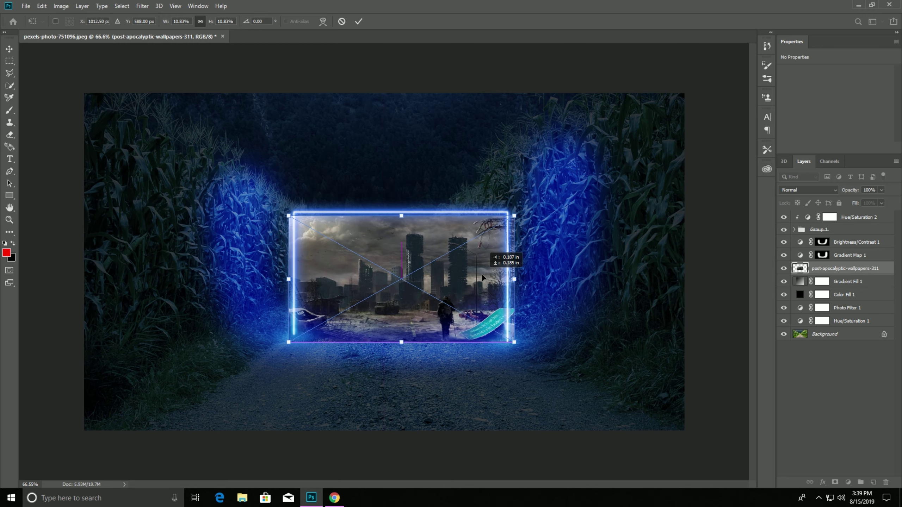
scroll(477, 263, "up", 5)
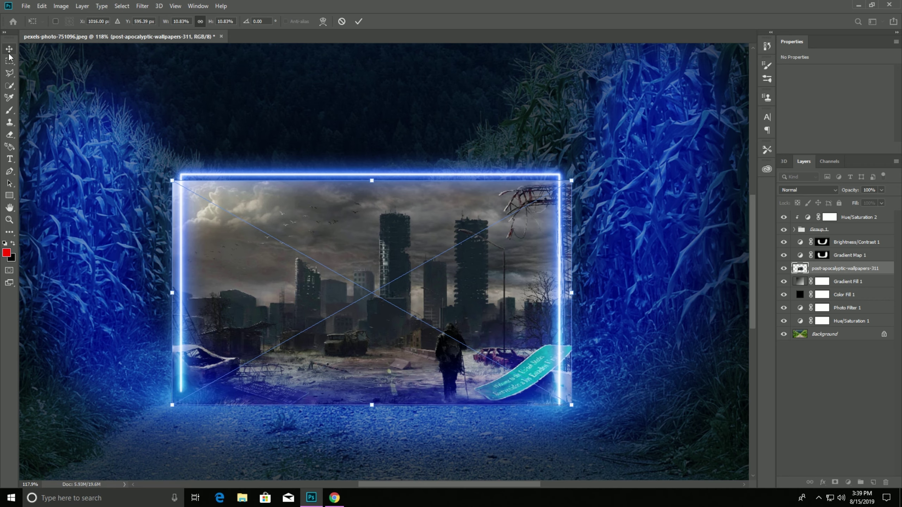
key("Return")
mouse_move(355, 291)
left_mouse_down()
mouse_move(358, 277)
mouse_move(359, 284)
left_mouse_up()
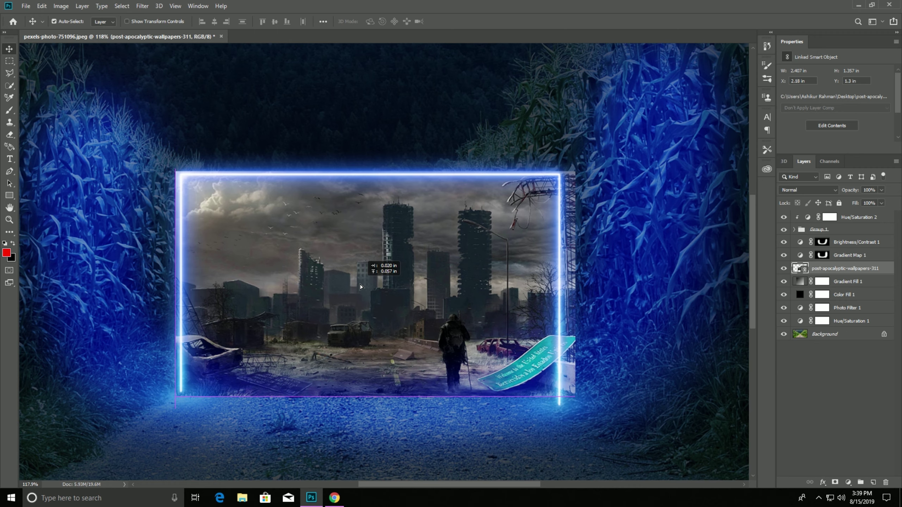
left_click_drag(359, 283, 359, 287)
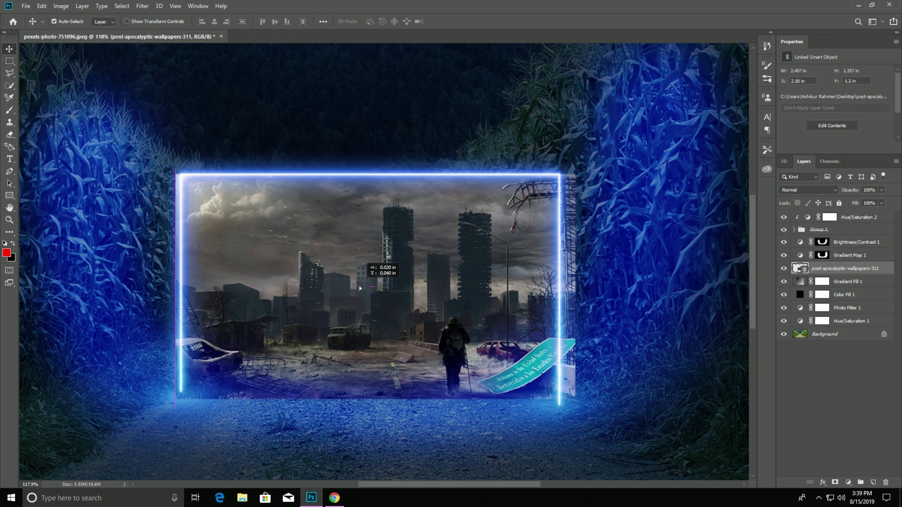
key("ctrl")
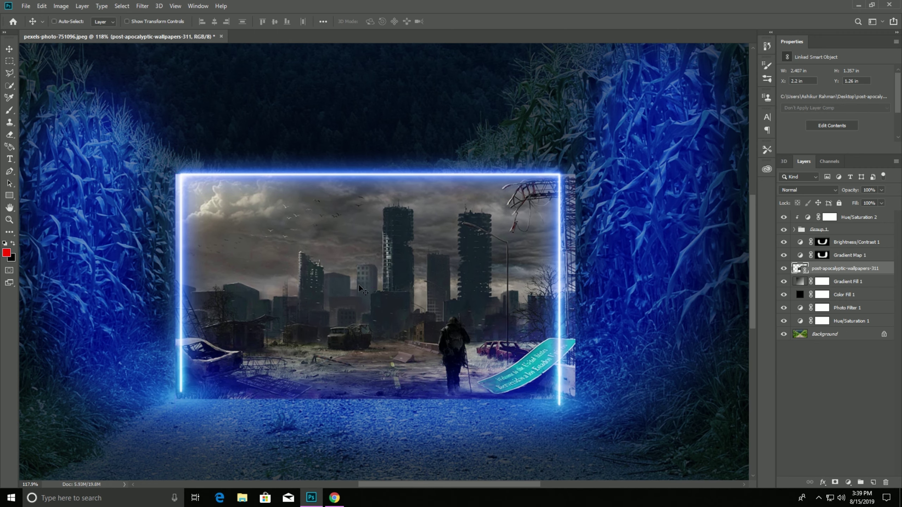
Enlarge the city image to fill the gate and move its layer below Gradient Fill 1
key("ctrl+t")
left_click_drag(574, 173, 588, 166)
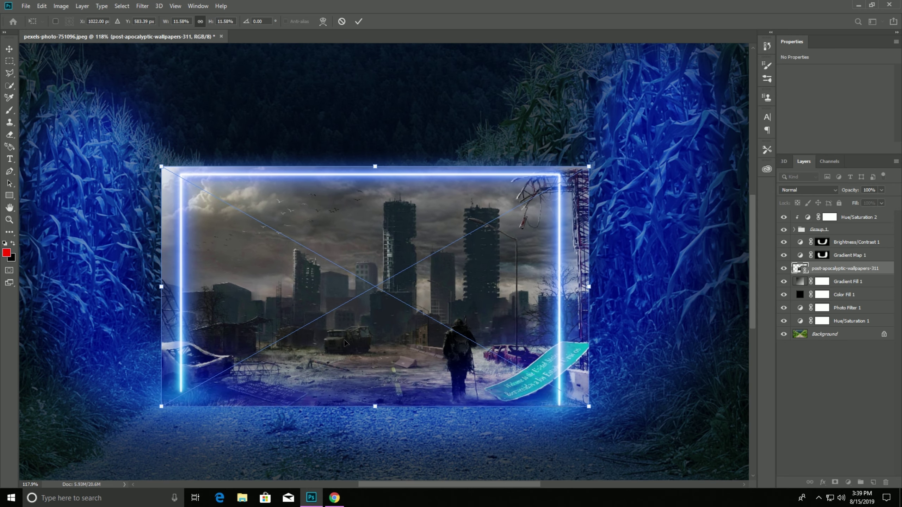
mouse_move(357, 357)
left_mouse_down()
mouse_move(347, 353)
mouse_move(357, 354)
left_mouse_up()
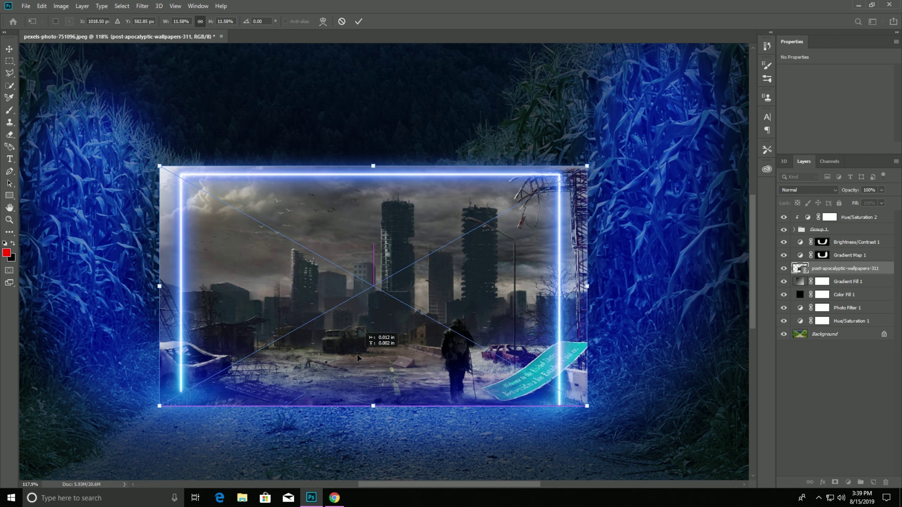
key("Return")
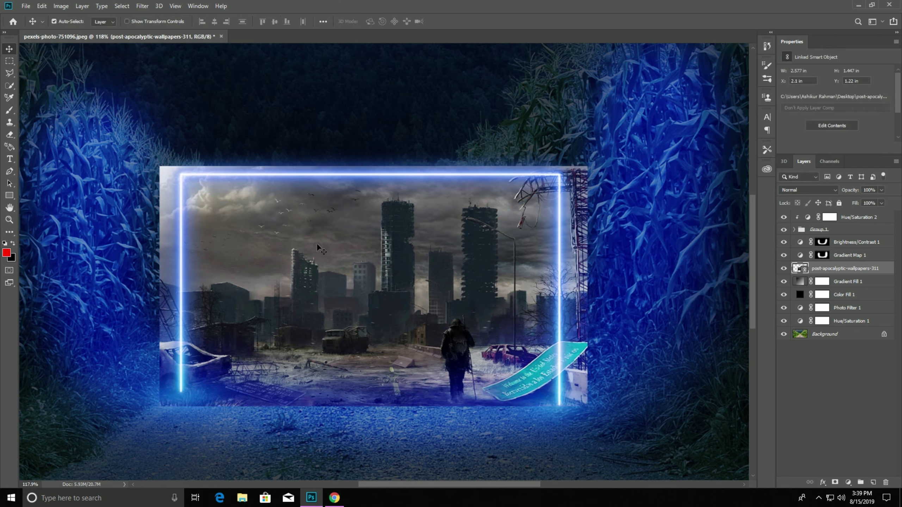
mouse_move(859, 269)
left_mouse_down()
mouse_move(852, 302)
mouse_move(852, 287)
left_mouse_up()
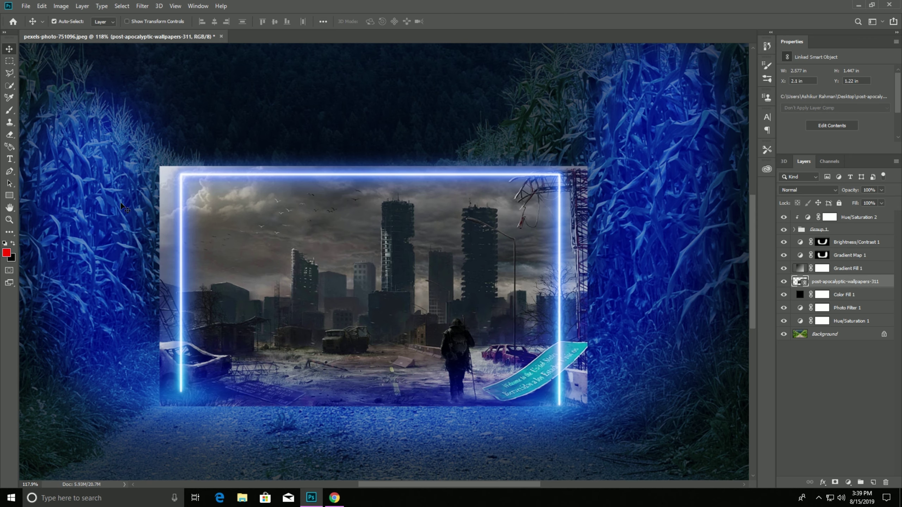
Mask the city layer to a rectangular marquee fitted inside the neon frame
left_click(9, 60)
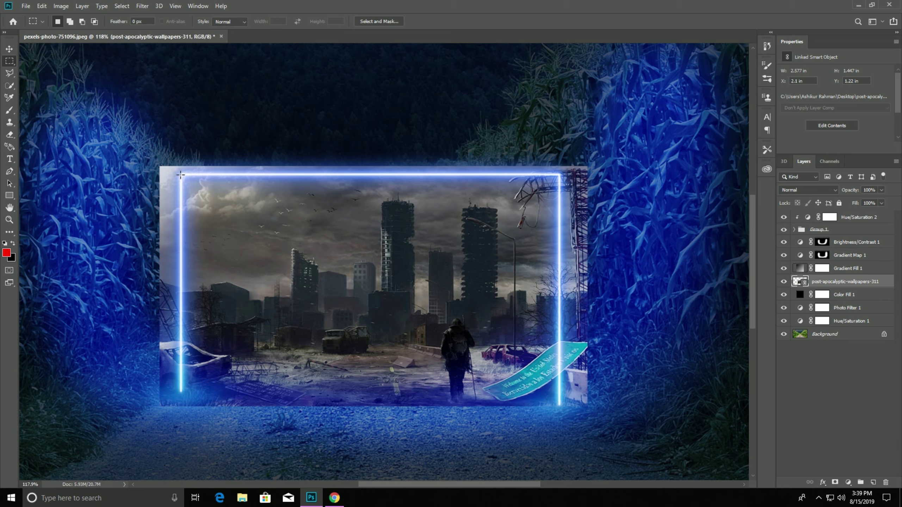
left_click_drag(181, 174, 558, 405)
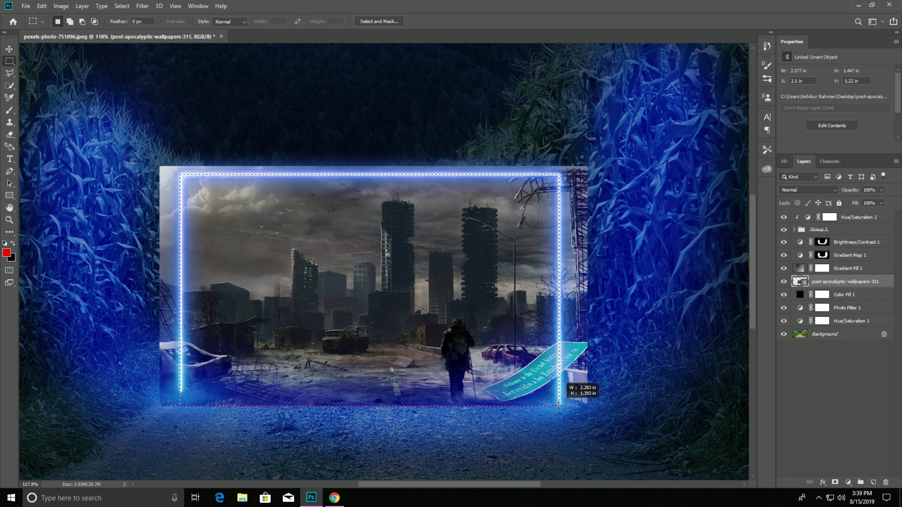
left_click_drag(559, 405, 559, 404)
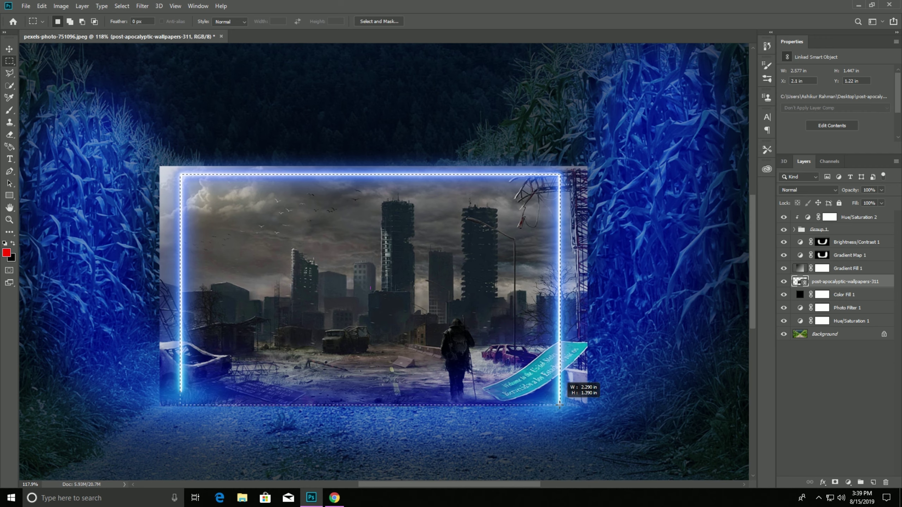
left_click_drag(559, 405, 558, 405)
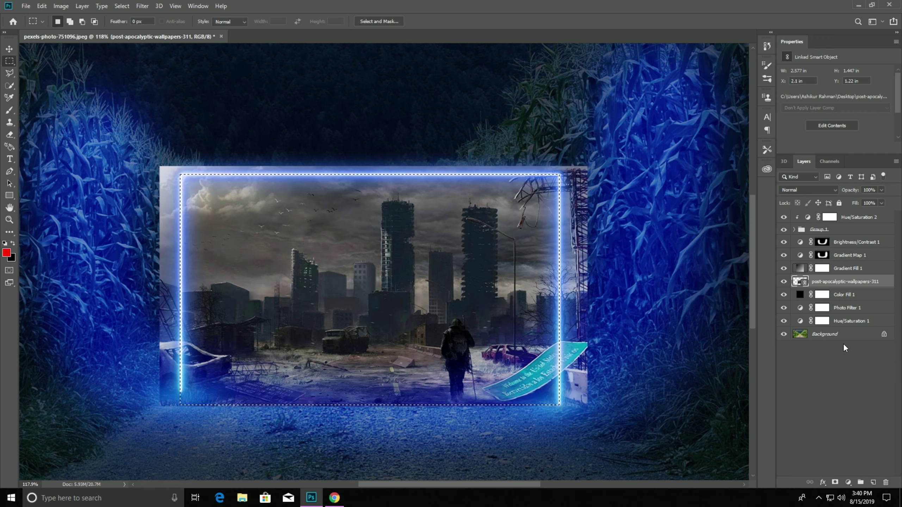
left_click(835, 482)
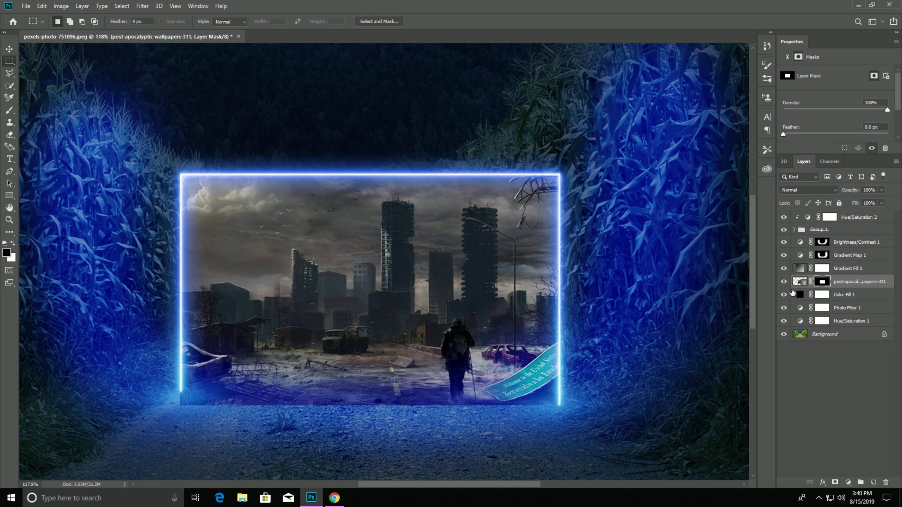
Paint the mask's bottom edge with a small black brush to blend it into the road
left_click(11, 245)
left_click(9, 111)
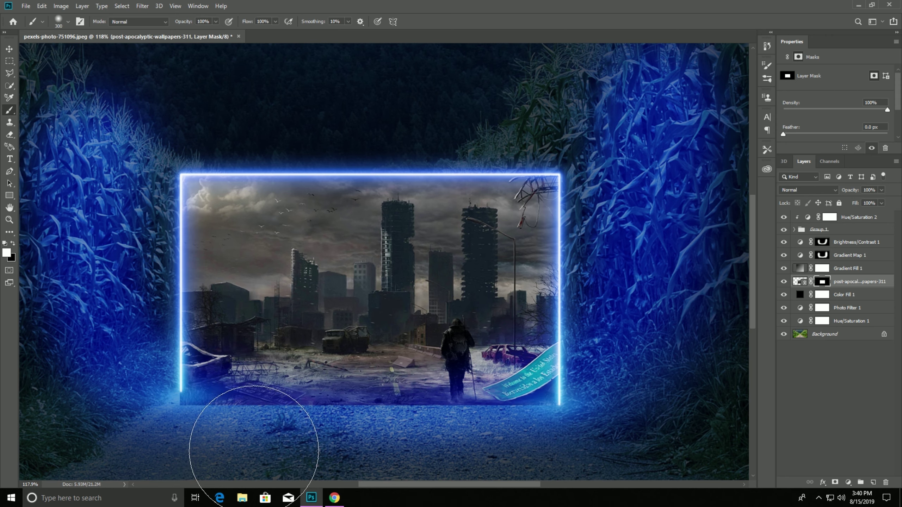
key("bracketleft")
key("bracketleft")
key("bracketleft")
key("bracketleft")
key("bracketleft")
key("bracketleft")
key("bracketleft")
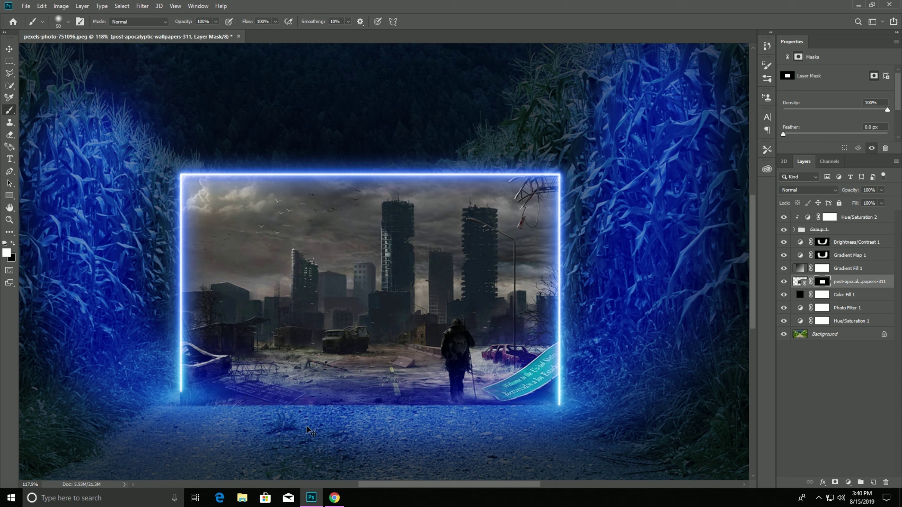
left_click(13, 243)
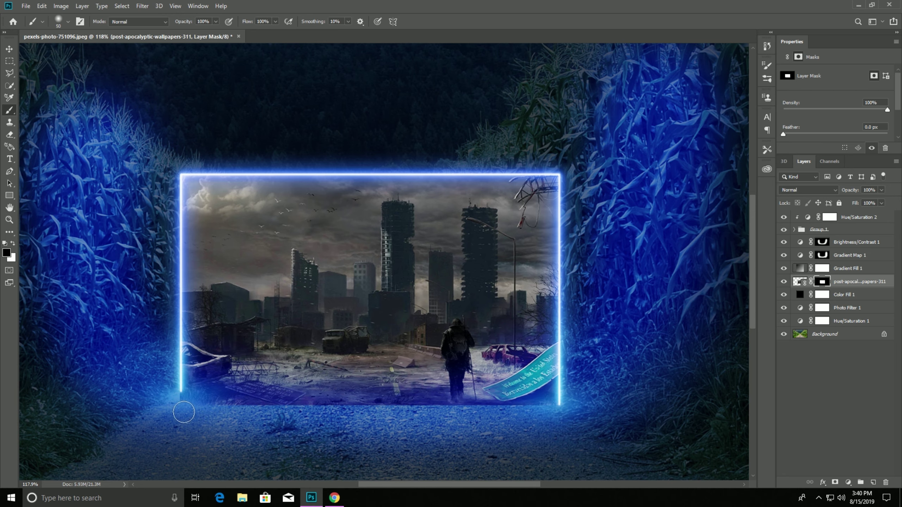
left_click_drag(181, 413, 600, 410)
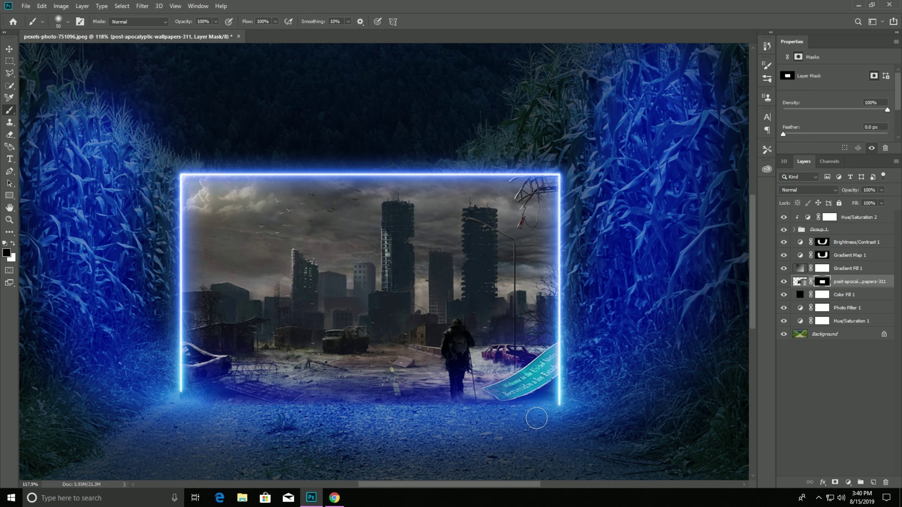
left_click_drag(181, 412, 355, 421)
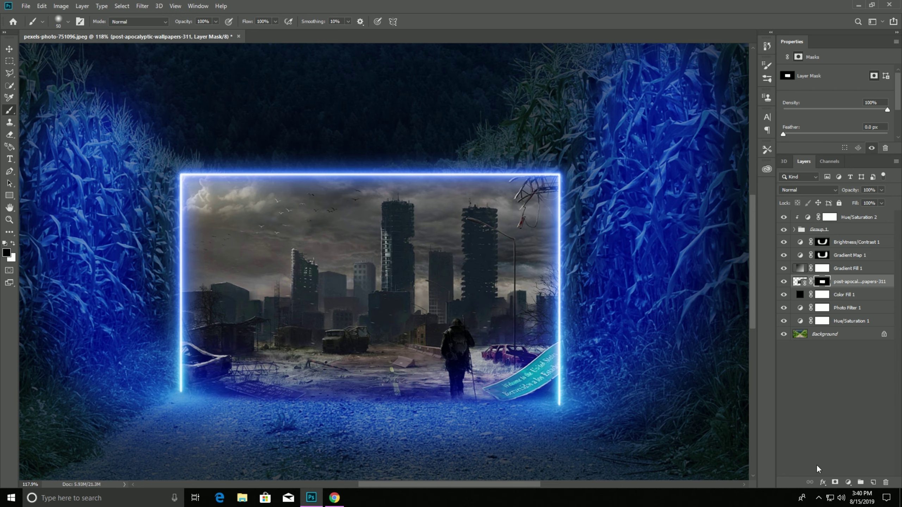
Add a new layer and marquee-select the rectangle inside the neon frame
left_click(873, 483)
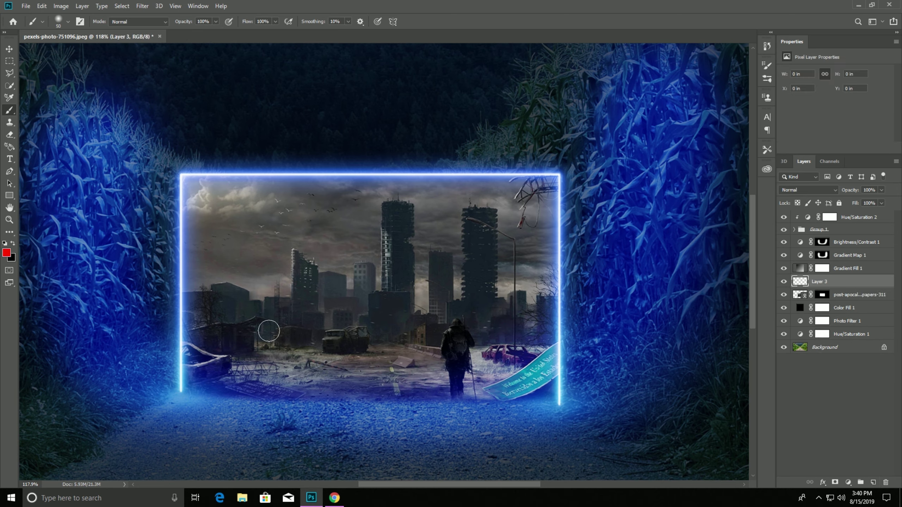
key("m")
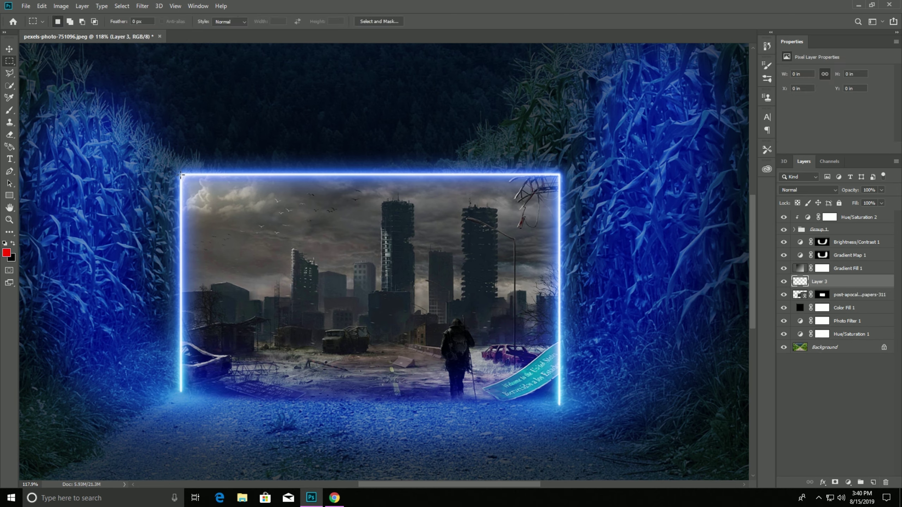
left_click_drag(180, 174, 560, 408)
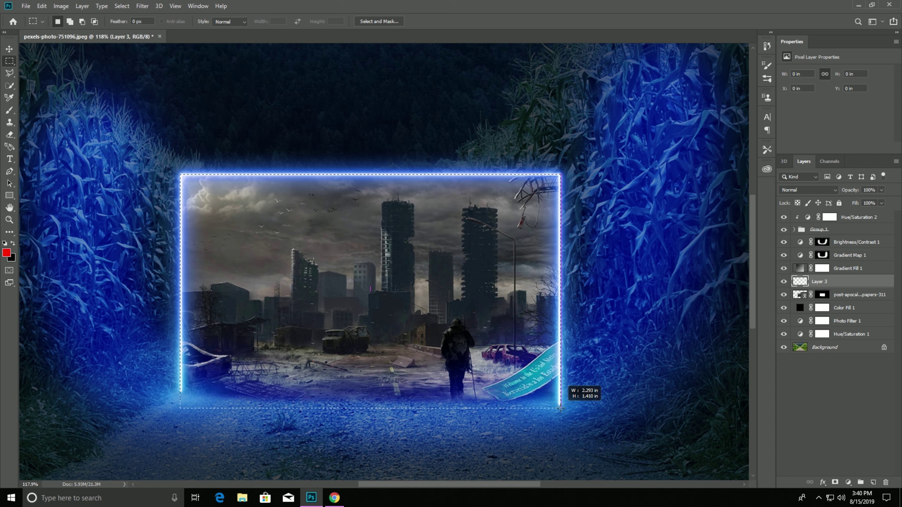
left_click_drag(560, 408, 561, 409)
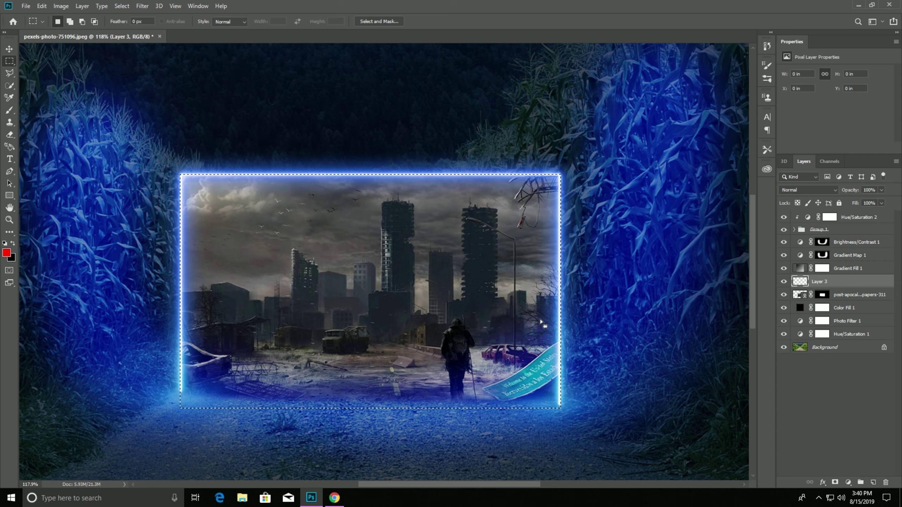
Paint the selection solid blue 0c00ff with a large brush
left_click(10, 111)
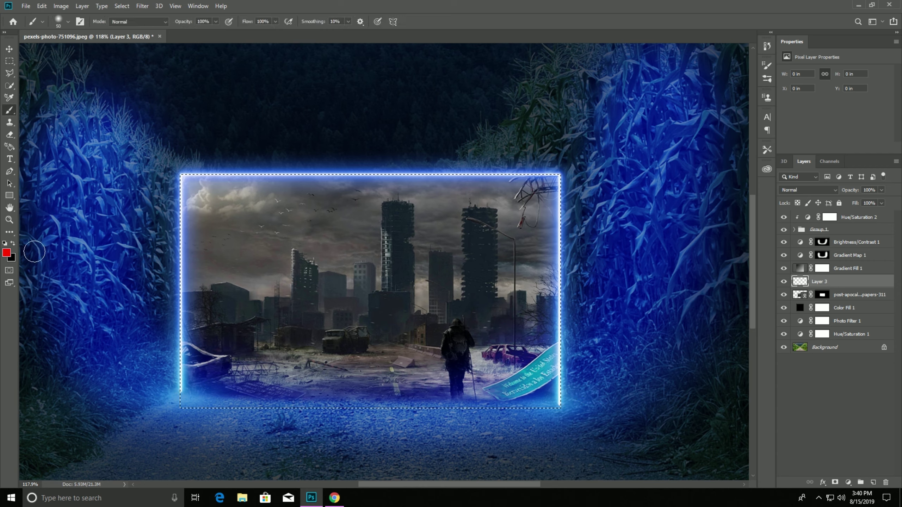
left_click(7, 254)
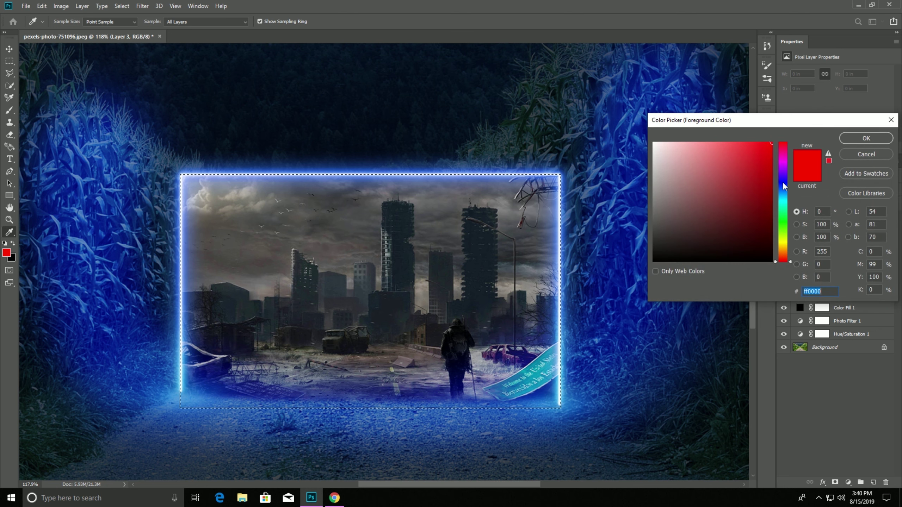
left_click(783, 181)
left_click(859, 140)
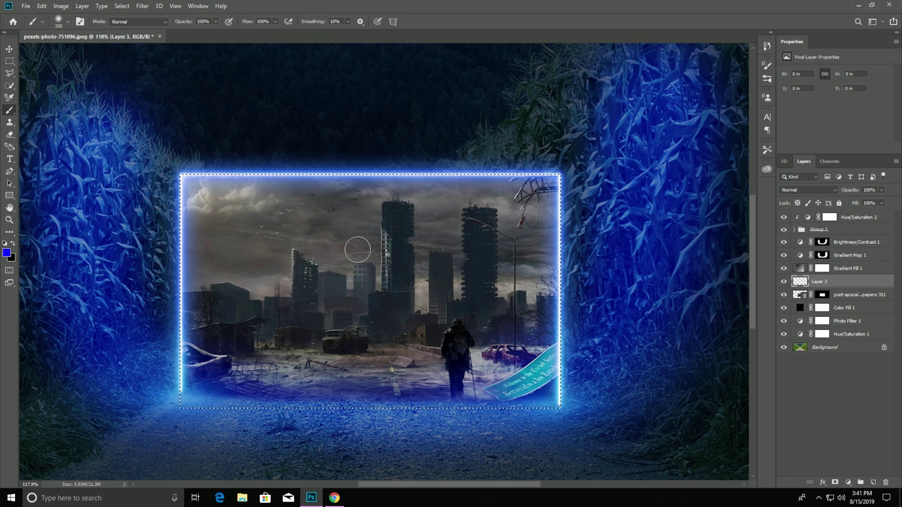
key("bracketright")
key("bracketright")
key("bracketright")
key("bracketright")
key("bracketright")
key("bracketright")
mouse_move(221, 323)
left_mouse_down()
mouse_move(331, 302)
mouse_move(162, 264)
mouse_move(343, 282)
left_mouse_up()
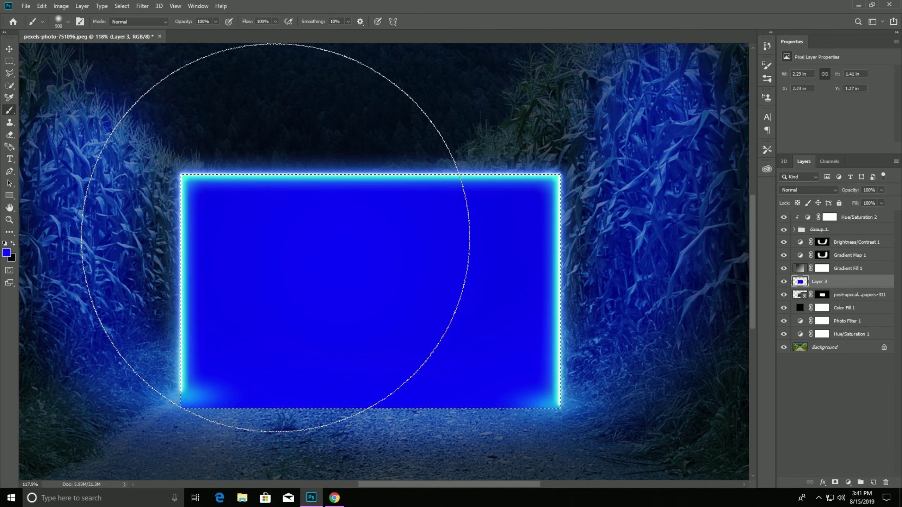
Set Layer 3 to Screen blend mode at 37% opacity and clear the selection
left_click(8, 52)
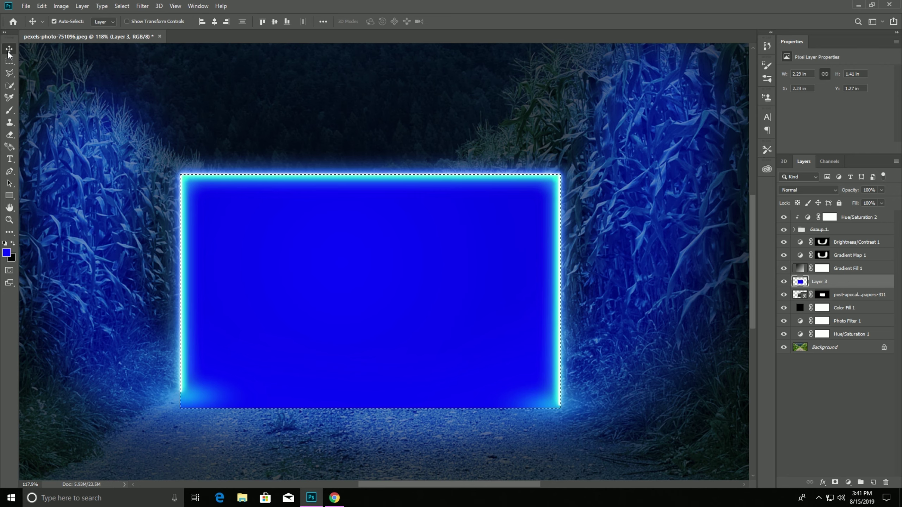
left_click(880, 191)
left_click_drag(875, 201, 871, 201)
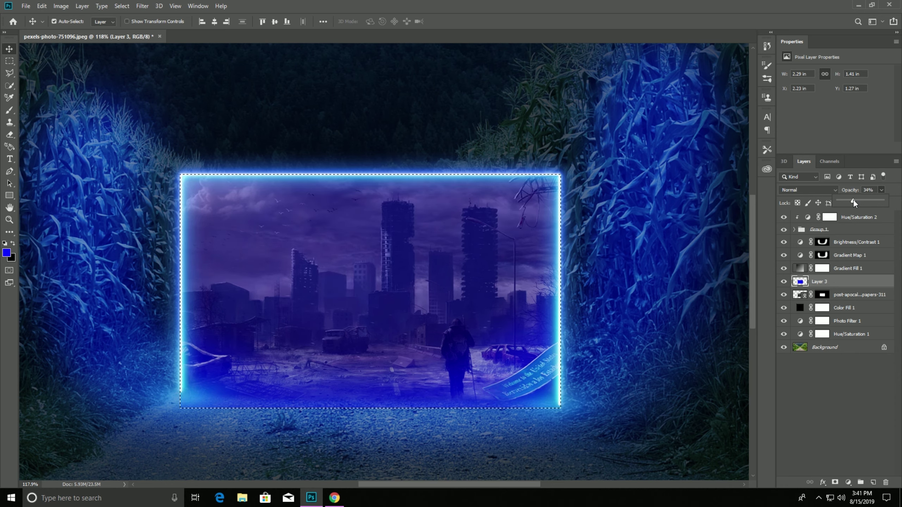
left_click_drag(851, 201, 849, 201)
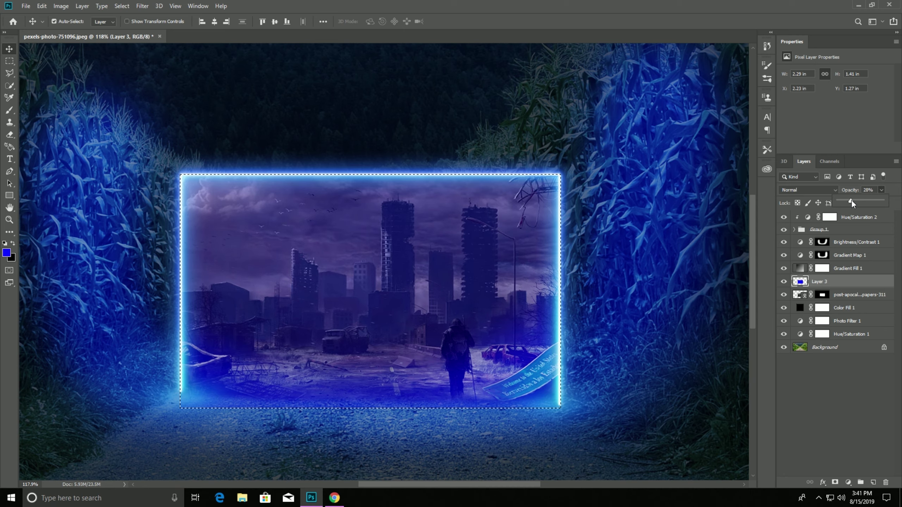
left_click(805, 189)
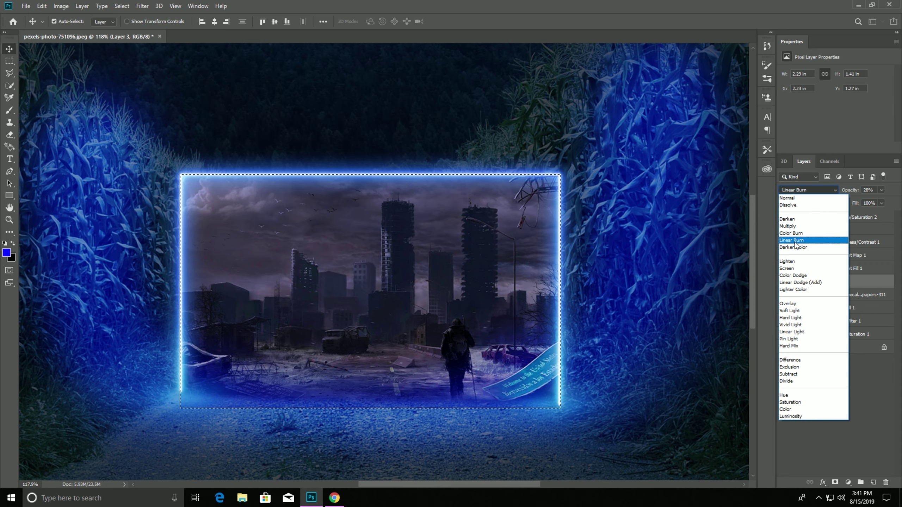
left_click(791, 268)
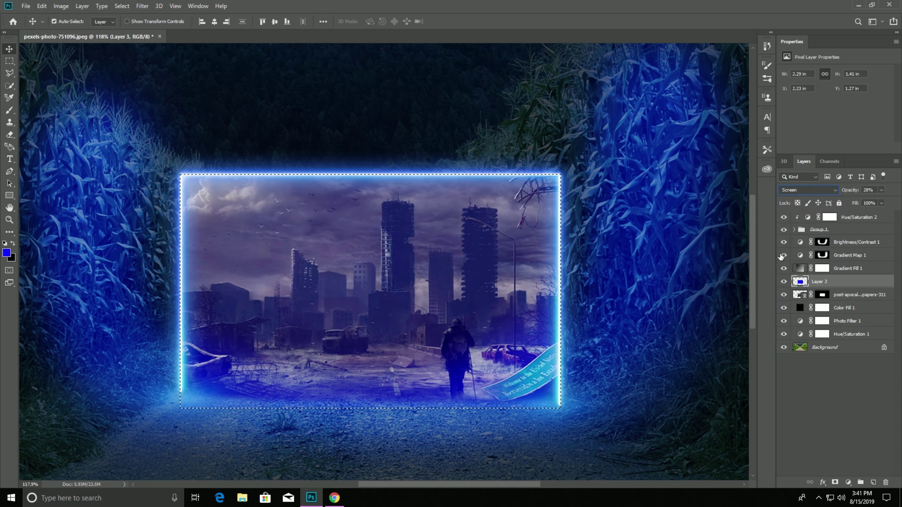
left_click(882, 190)
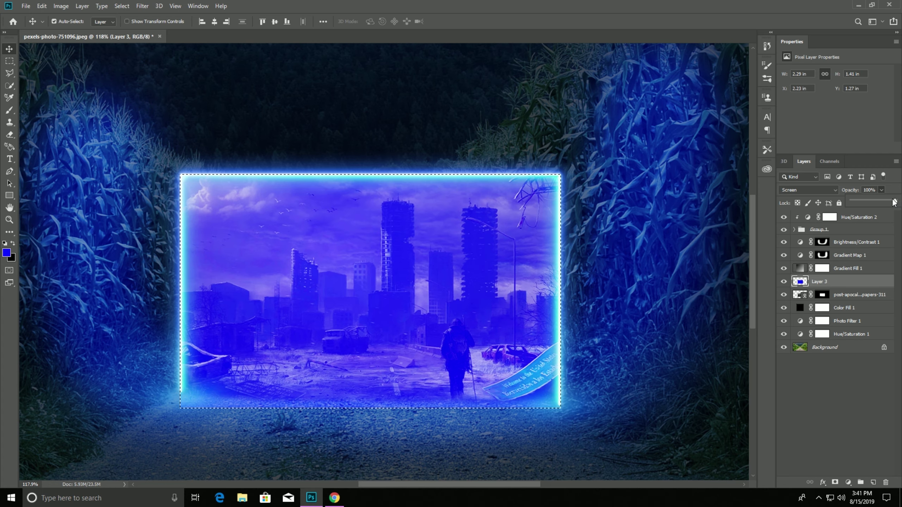
left_click_drag(900, 204, 875, 201)
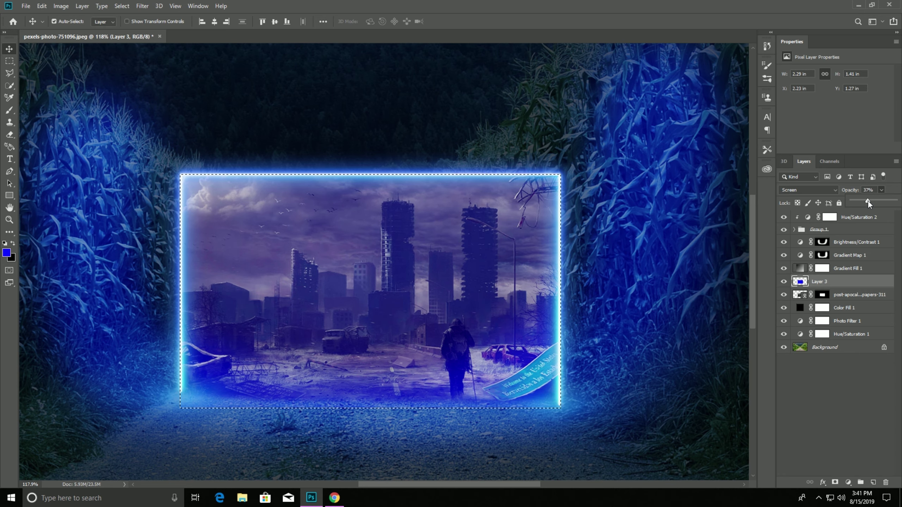
left_click_drag(868, 202, 868, 202)
key("ctrl+d")
Add a layer mask to Layer 3, pick a smaller Brush, and zoom out
left_click(834, 481)
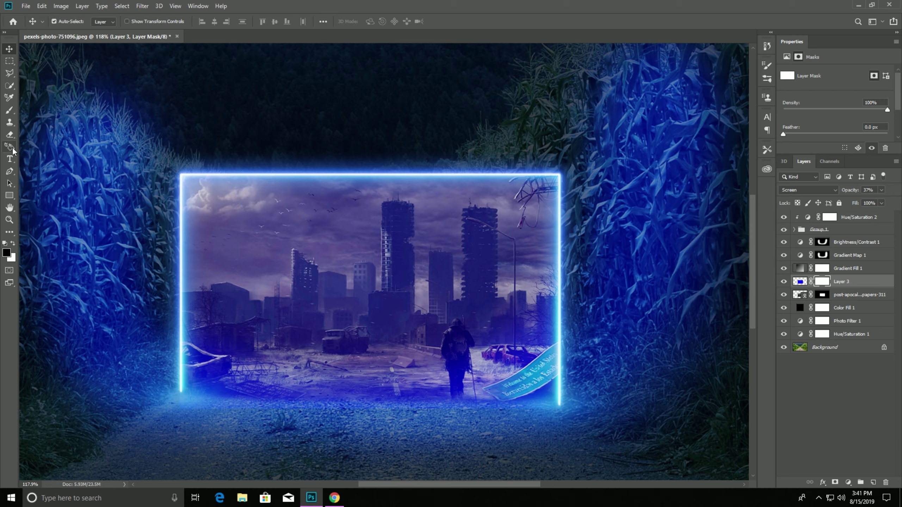
left_click(9, 110)
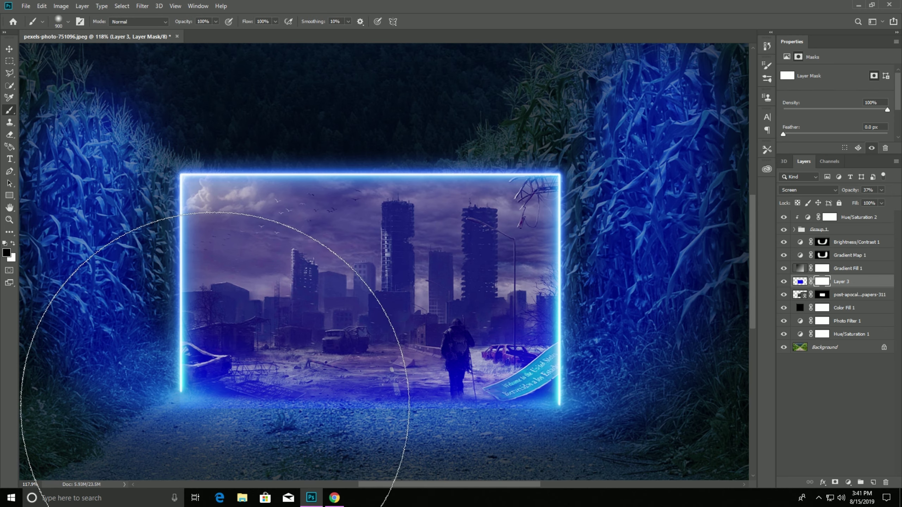
key("bracketleft")
key("bracketleft")
key("bracketleft")
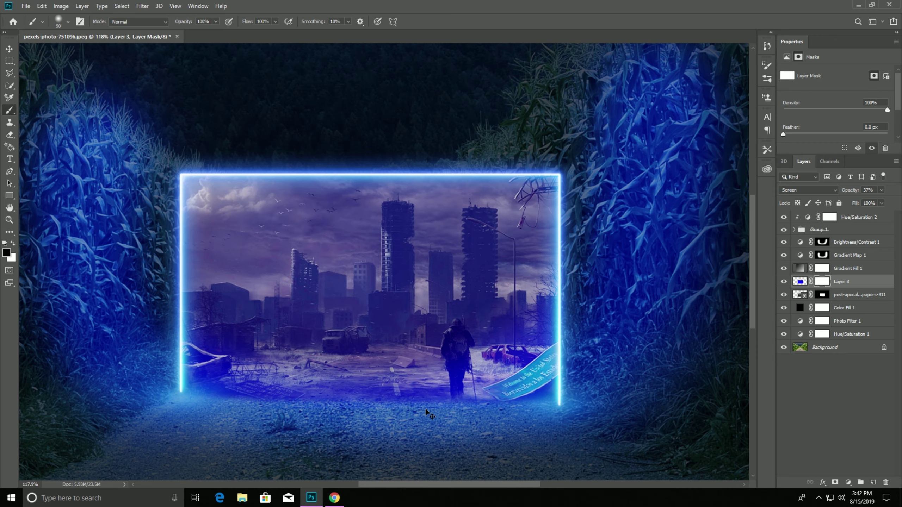
scroll(496, 394, "down", 2)
scroll(504, 383, "down", 3)
scroll(511, 375, "down", 1)
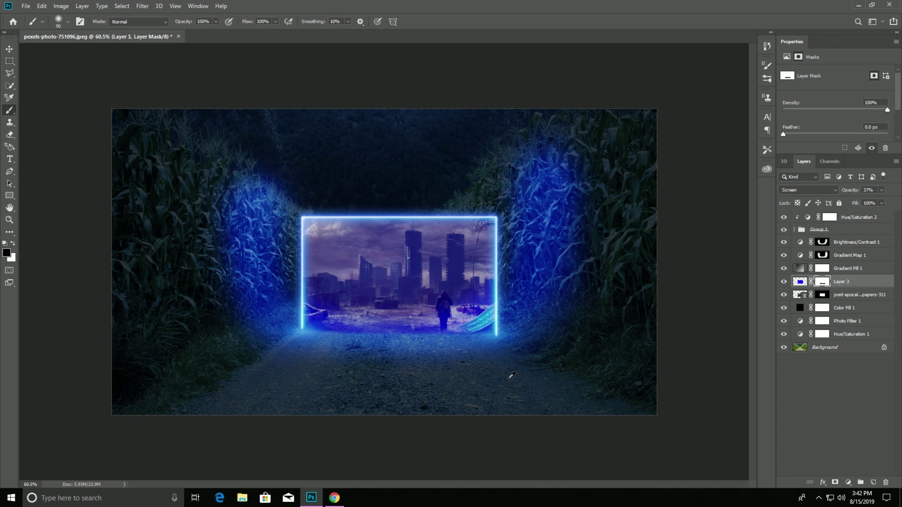